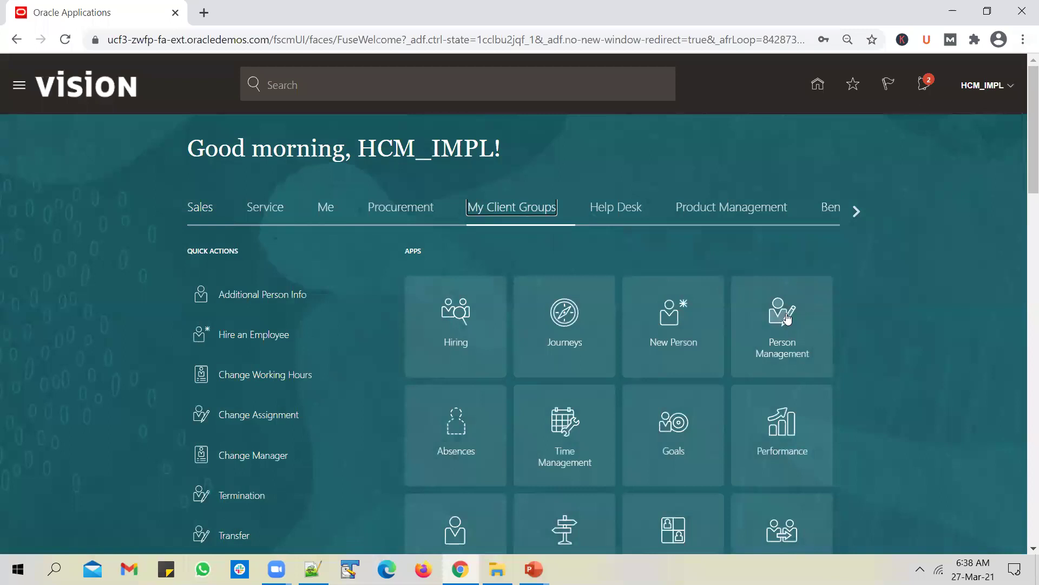
Open Person Management and search for people by the sample employee's first name.
click(901, 281)
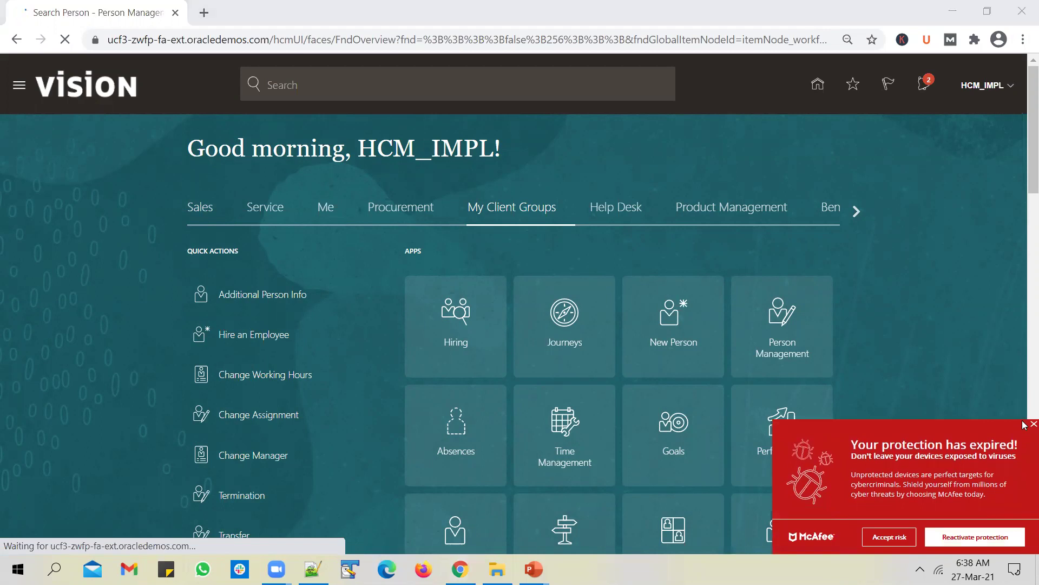
key(alt+Tab)
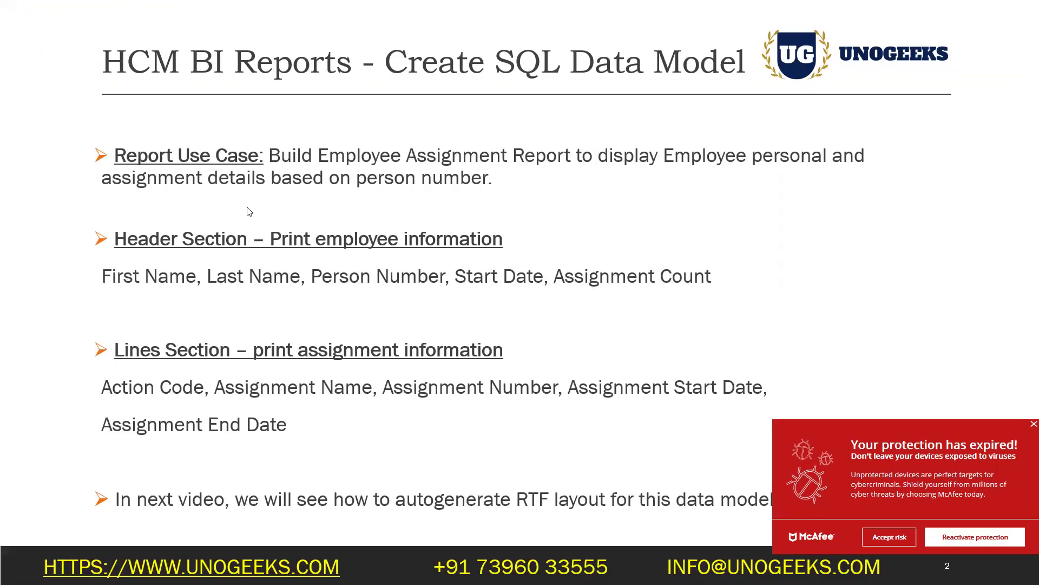
key(alt+Tab)
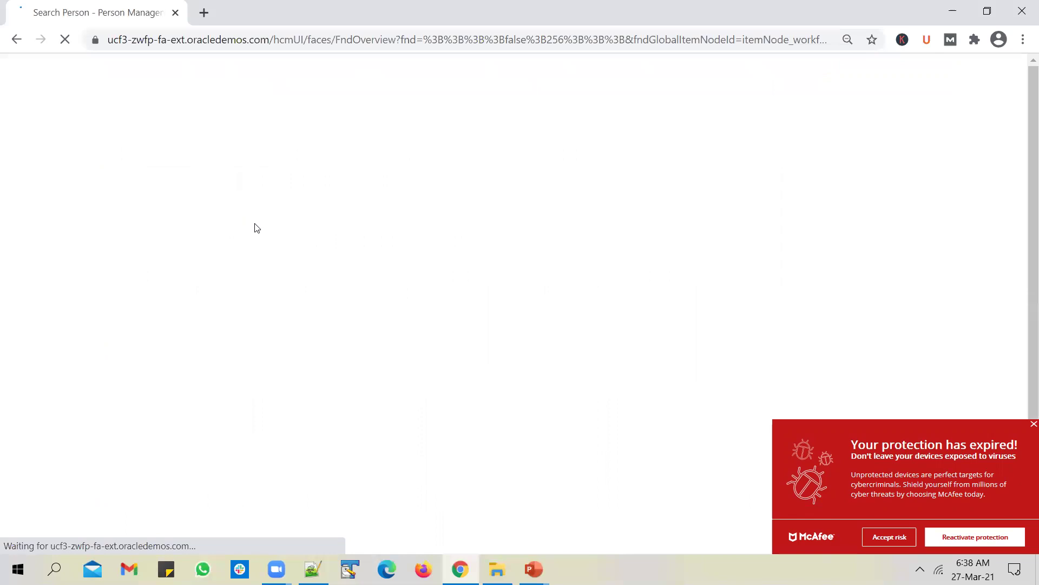
click(188, 255)
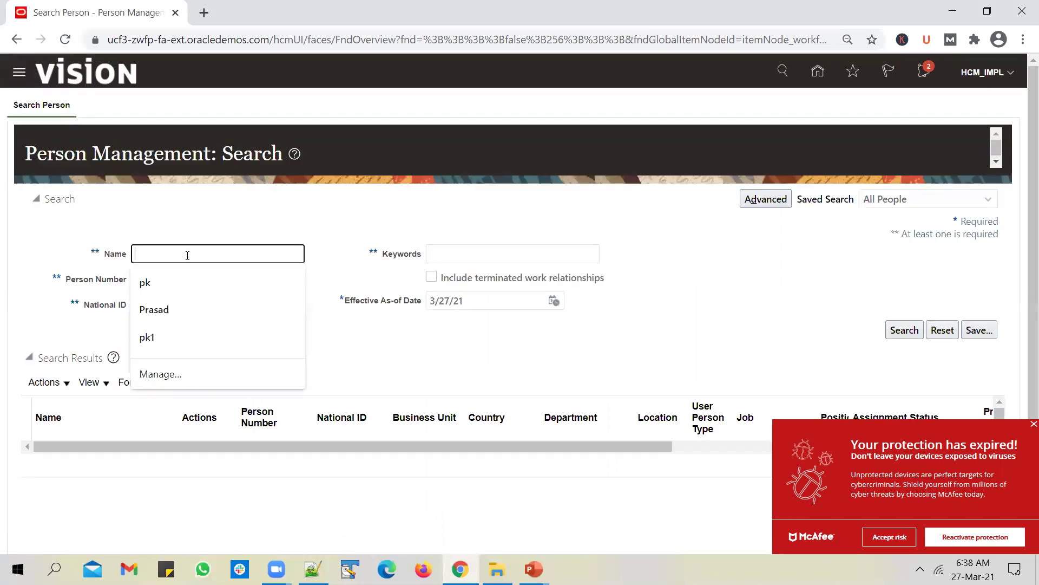
text(casey)
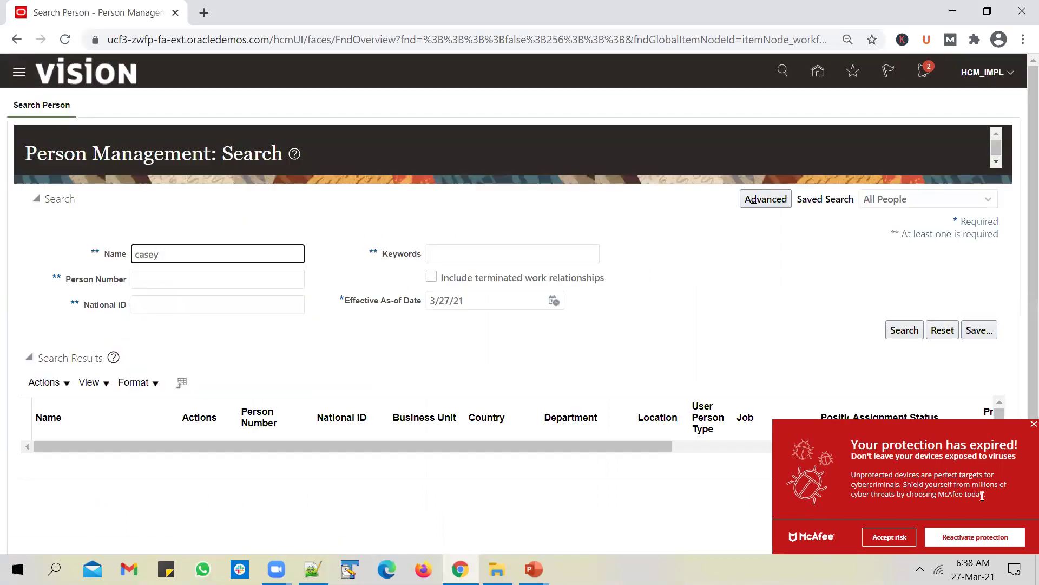
click(1033, 424)
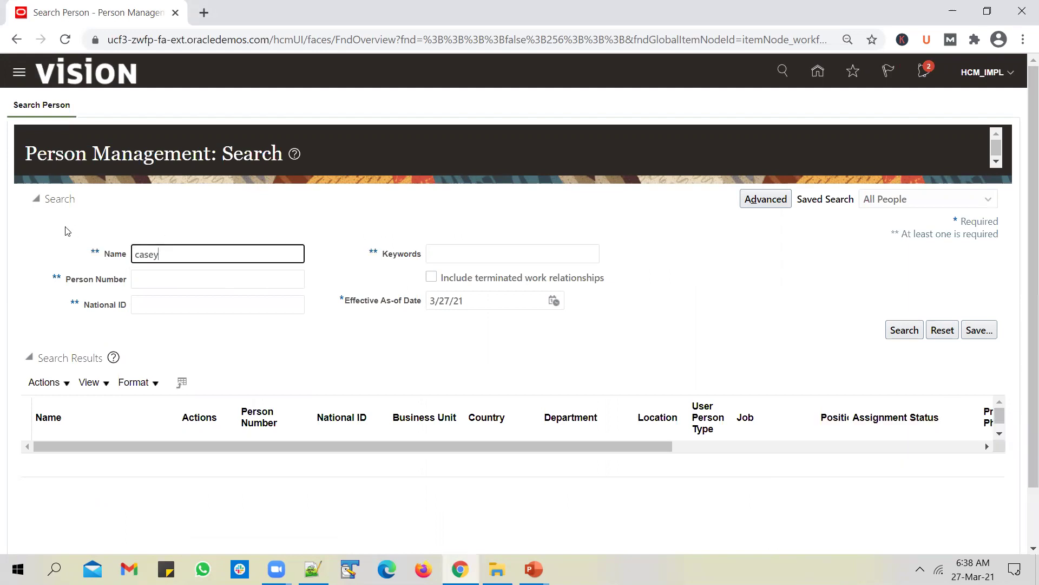
drag(170, 249, 124, 253)
click(900, 336)
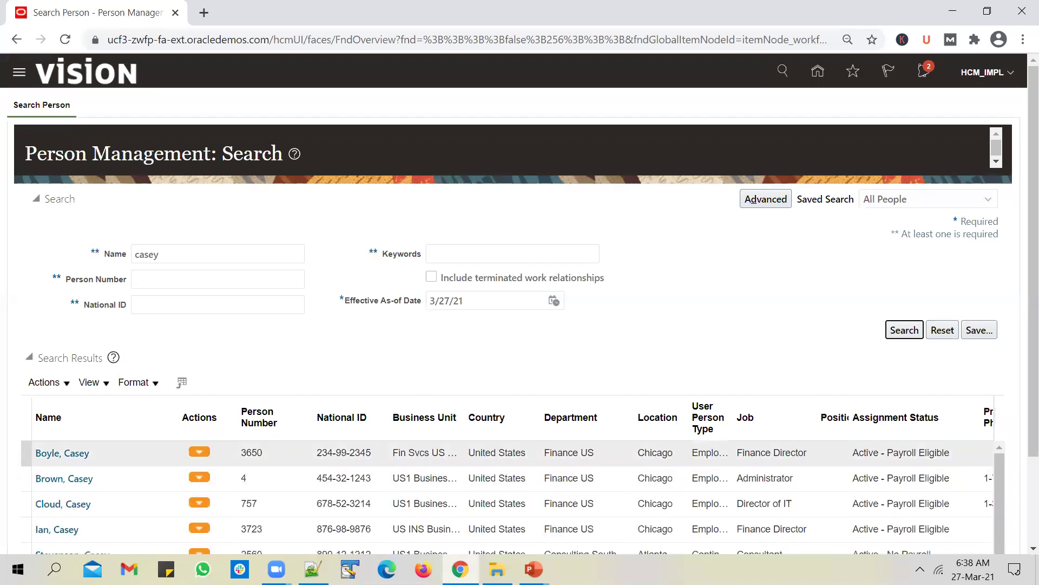
Open the last matching person's record, examine the Person Information details and available tasks, and close the record.
scroll(275, 373, down, 2)
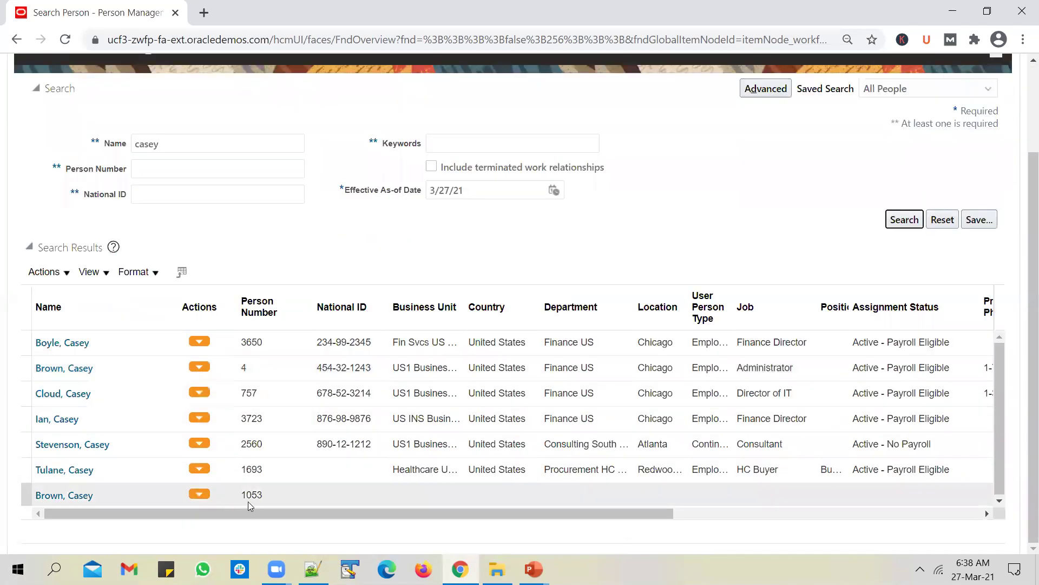
click(88, 499)
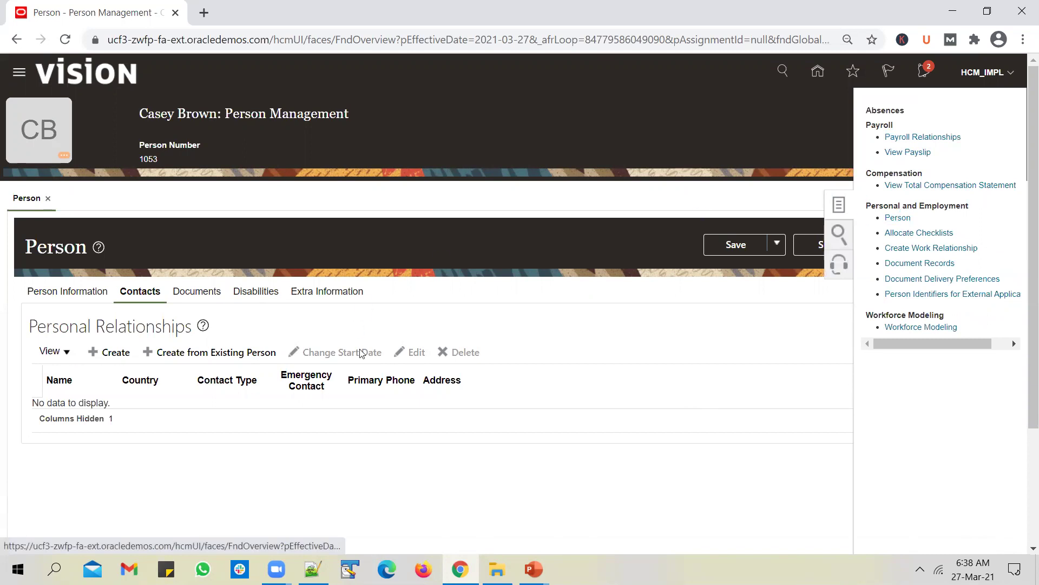
click(348, 366)
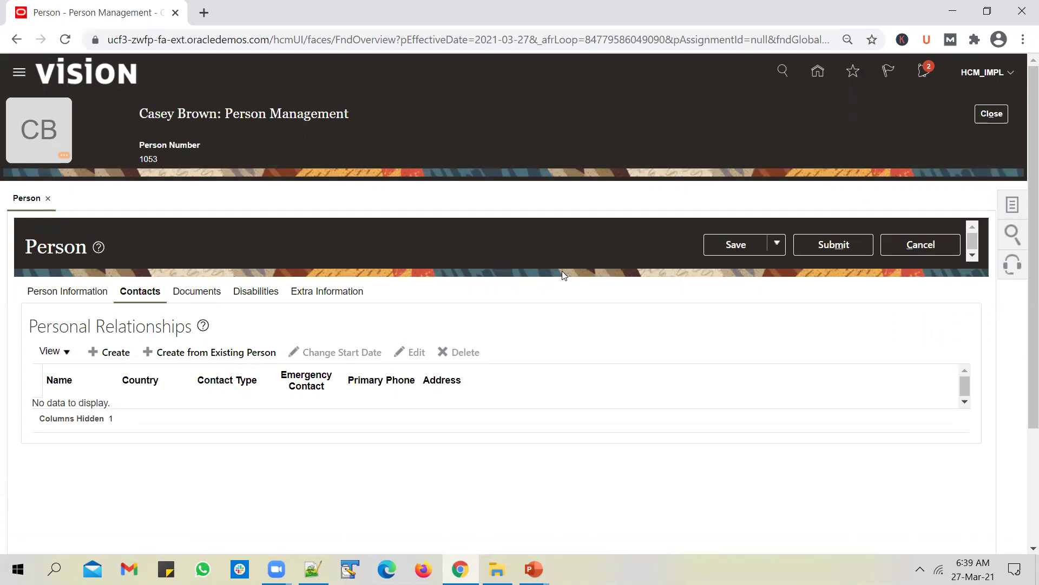
click(76, 291)
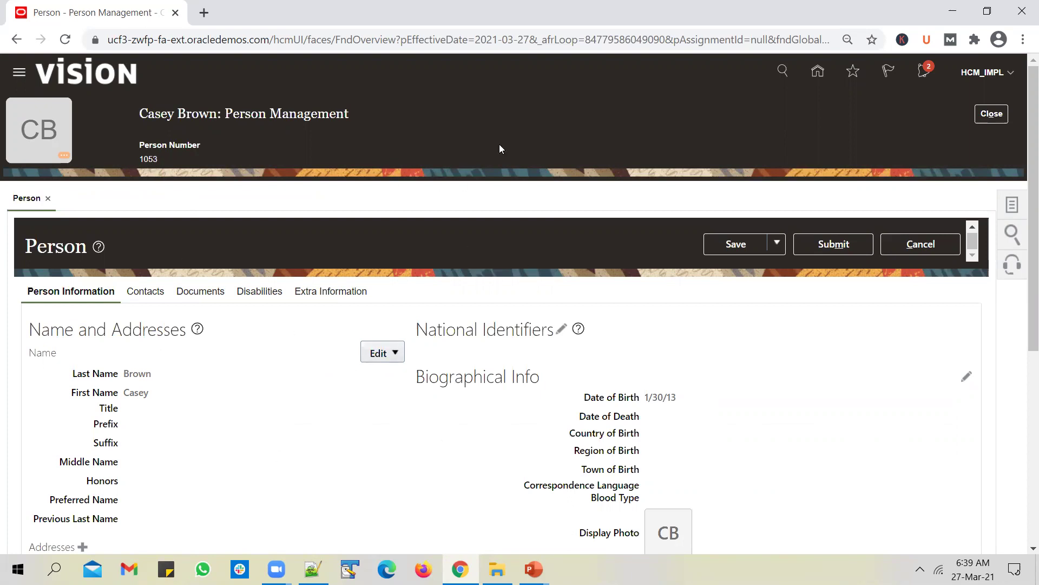
click(1013, 206)
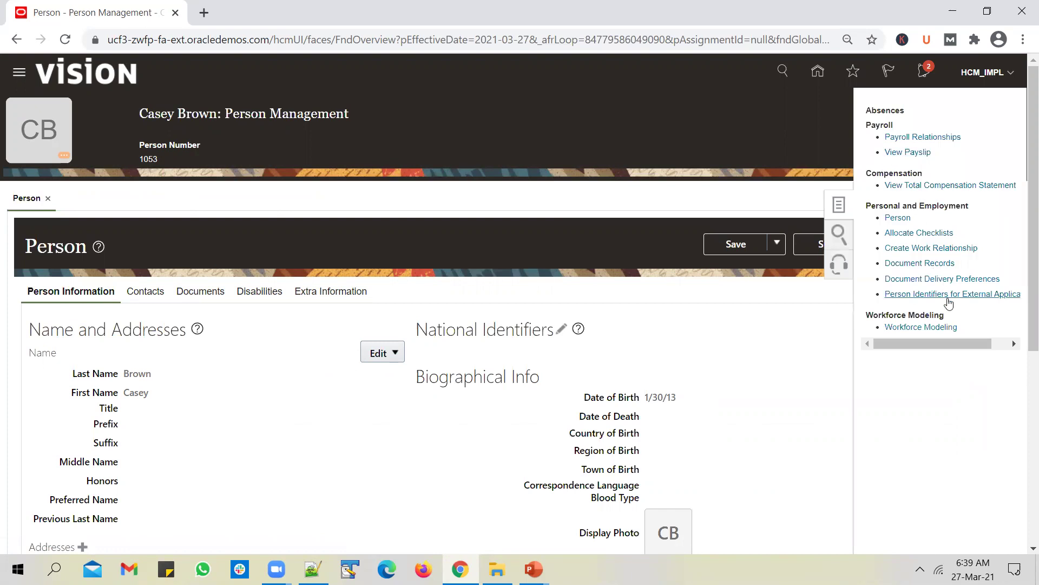
scroll(946, 293, down, 6)
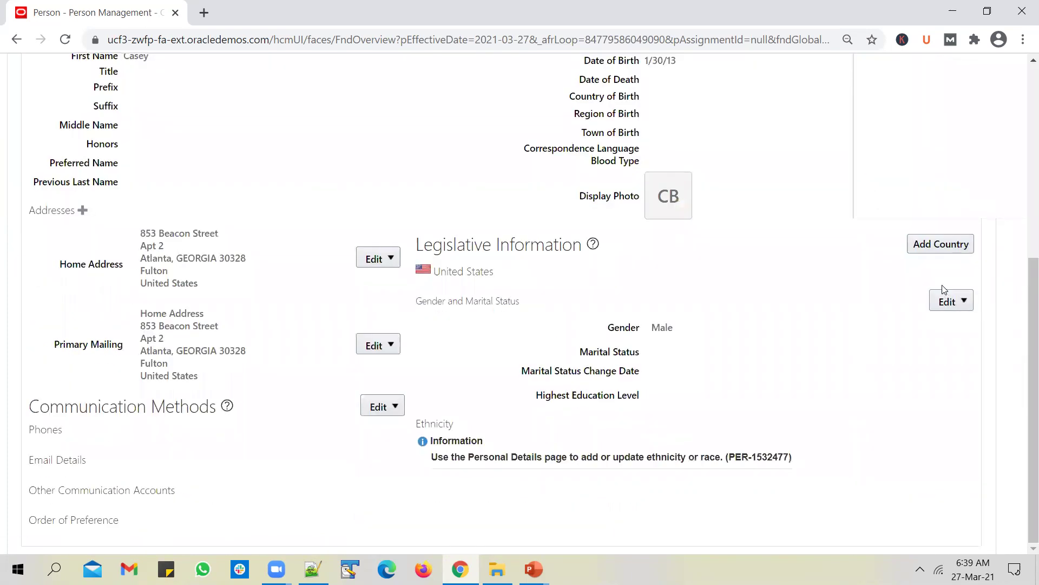
scroll(945, 292, up, 6)
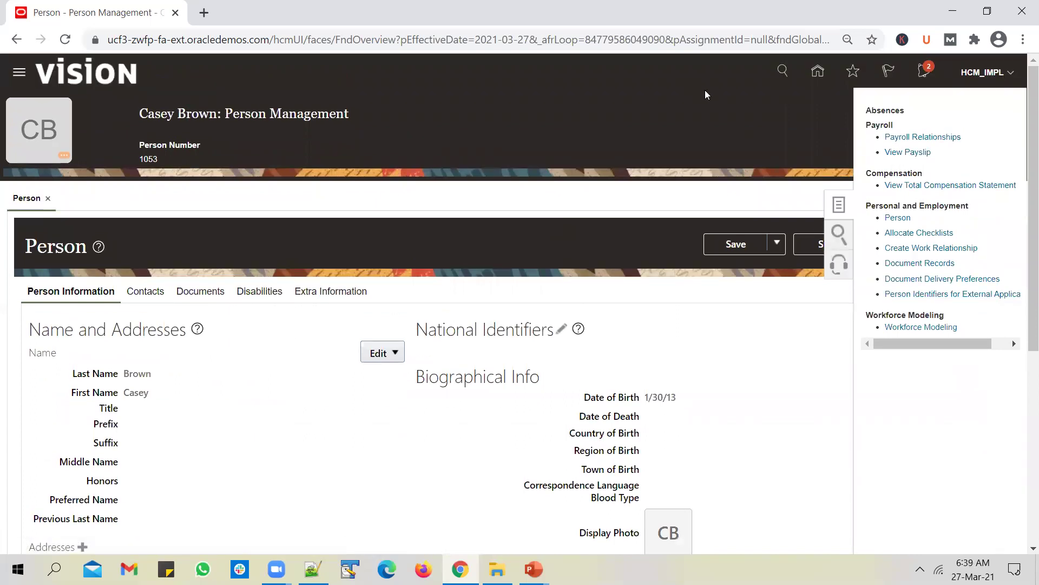
click(992, 114)
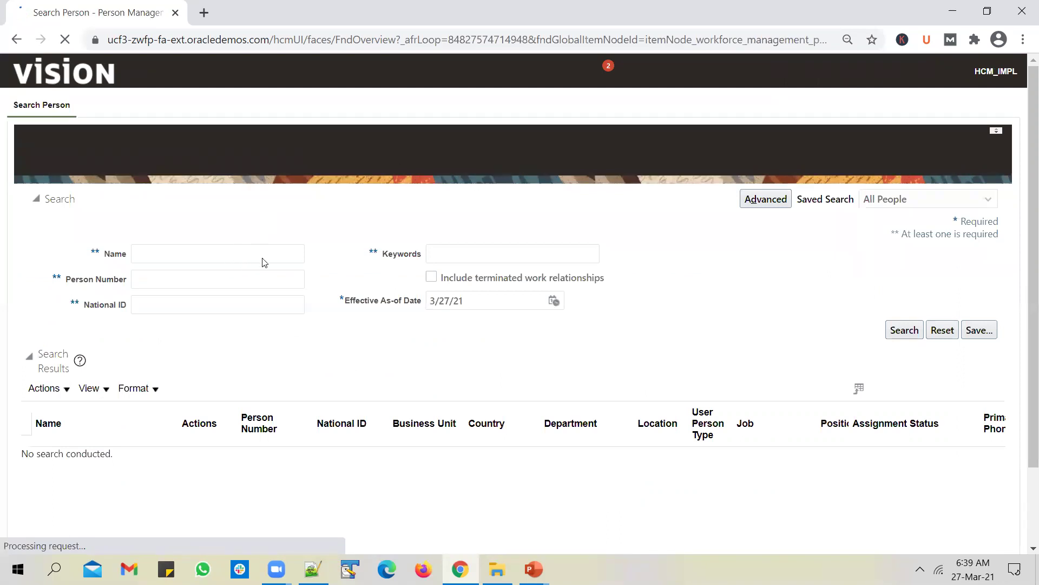
Search for people with the name hcm.
click(207, 252)
text(hcm)
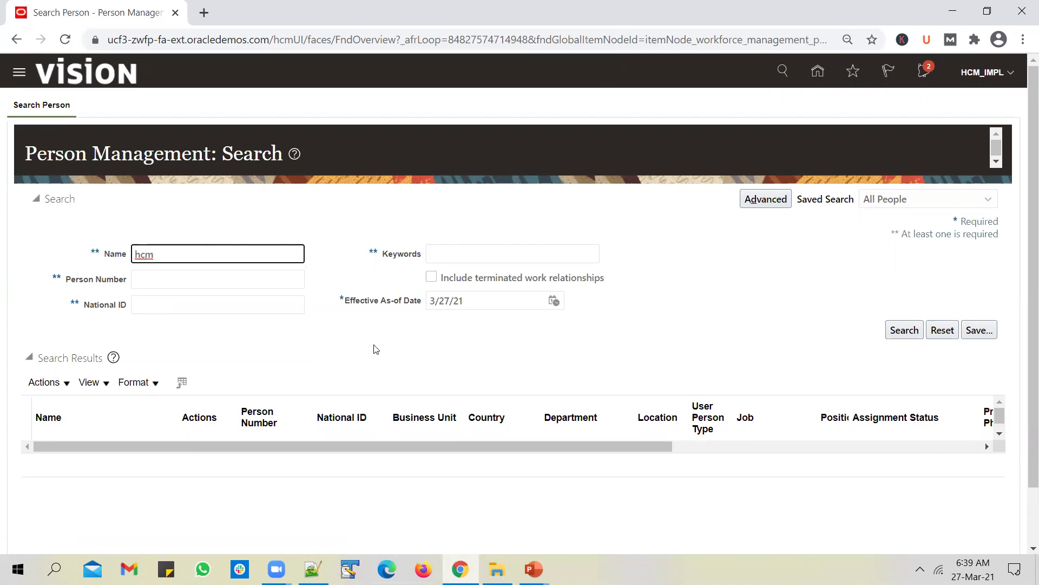
click(905, 331)
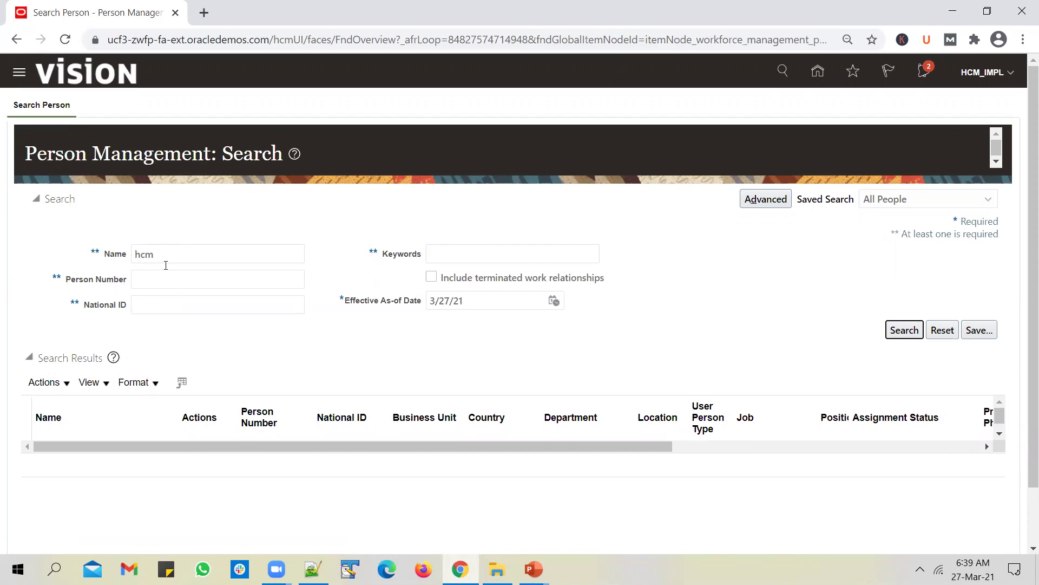
Search by another employee's first name and open the record of the matching employee in the Benefits US department.
double_click(163, 248)
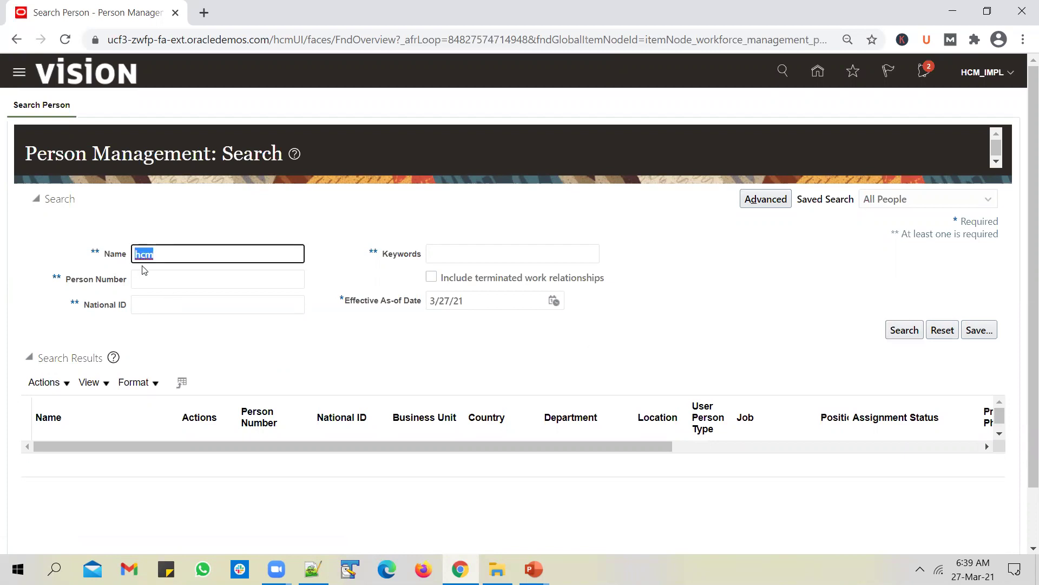
text(curtis)
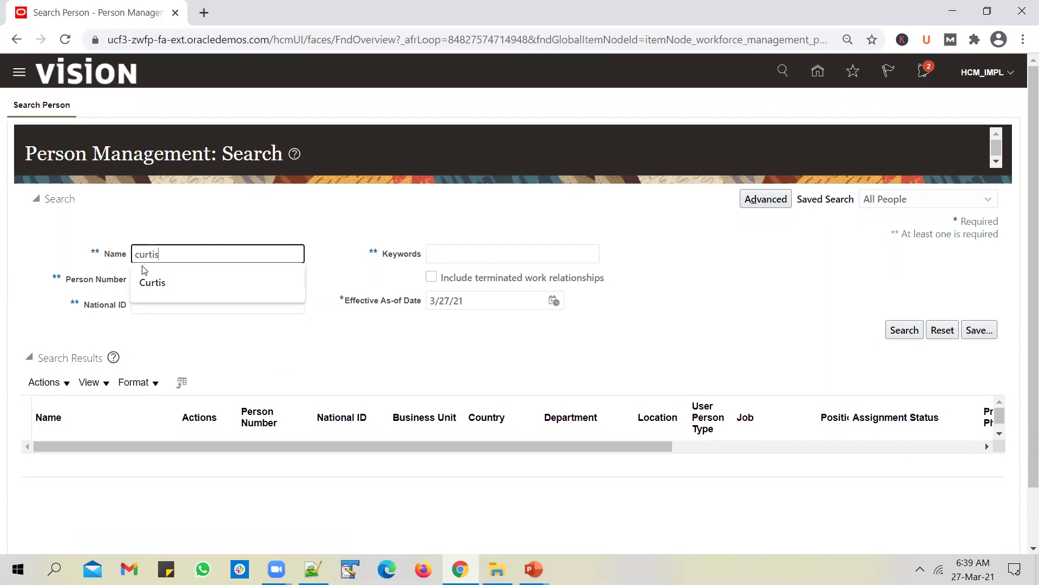
key(Return)
scroll(174, 425, down, 2)
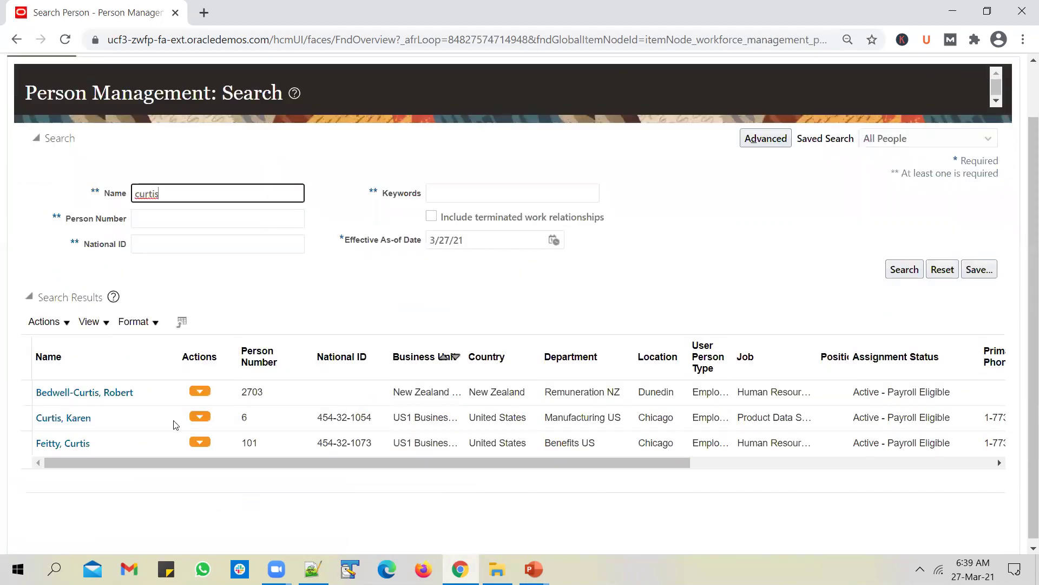
click(87, 443)
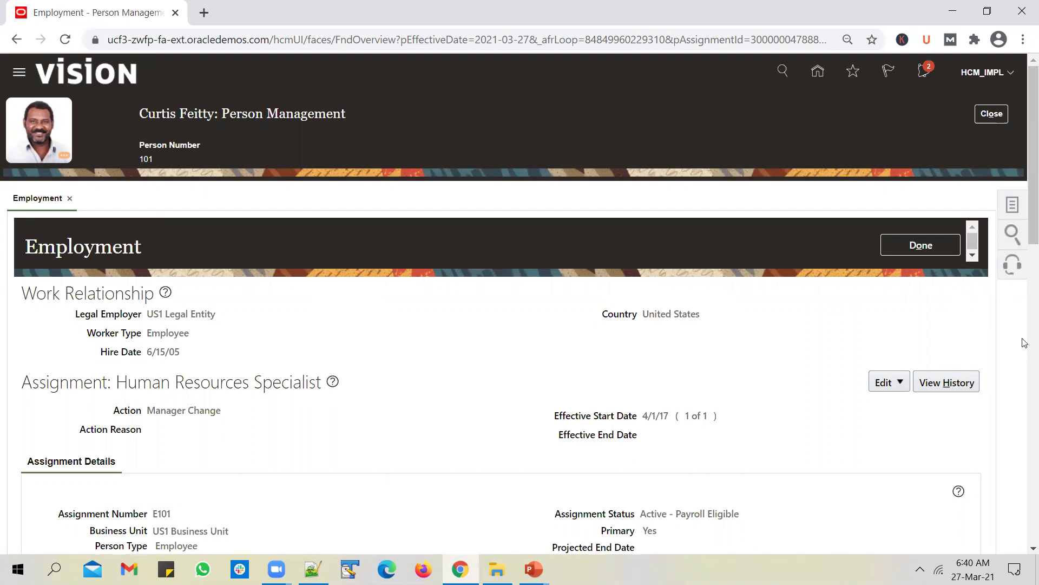
Examine the employee's Employment details, including the action, effective start date, assignment number and business unit.
click(1008, 205)
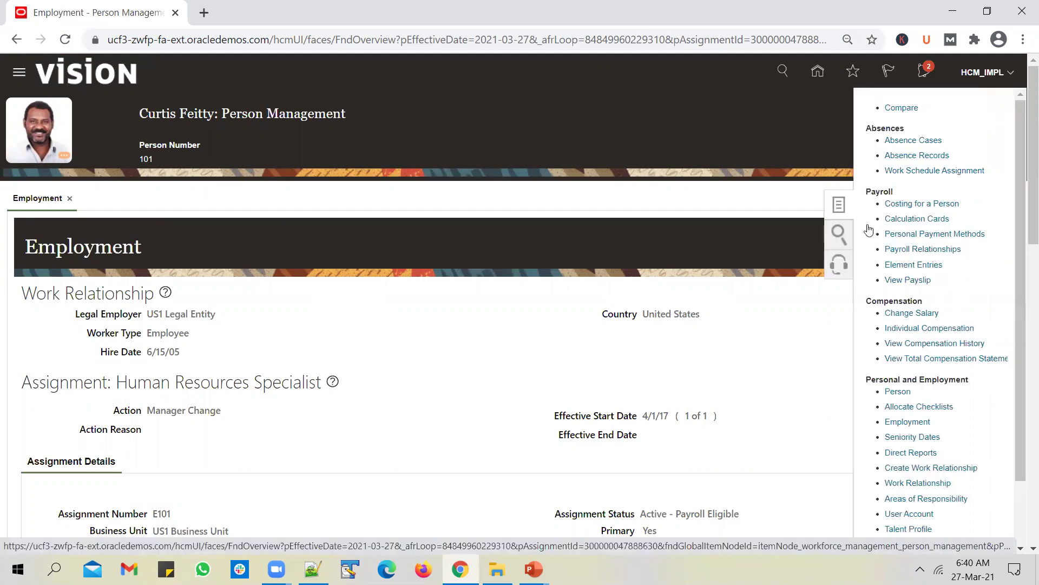
click(908, 395)
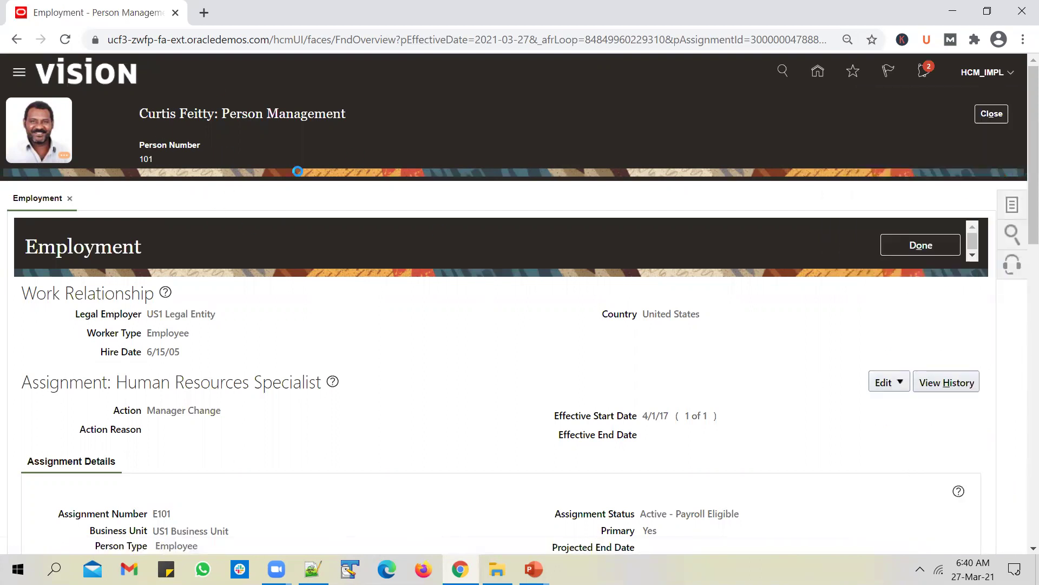
scroll(696, 298, down, 4)
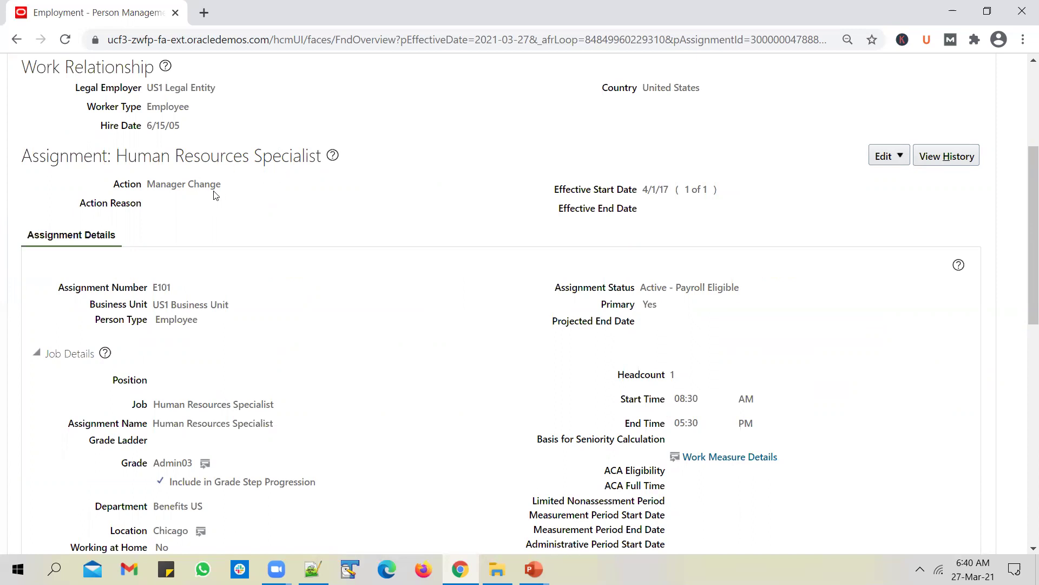
drag(645, 189, 674, 194)
click(405, 390)
drag(155, 288, 253, 307)
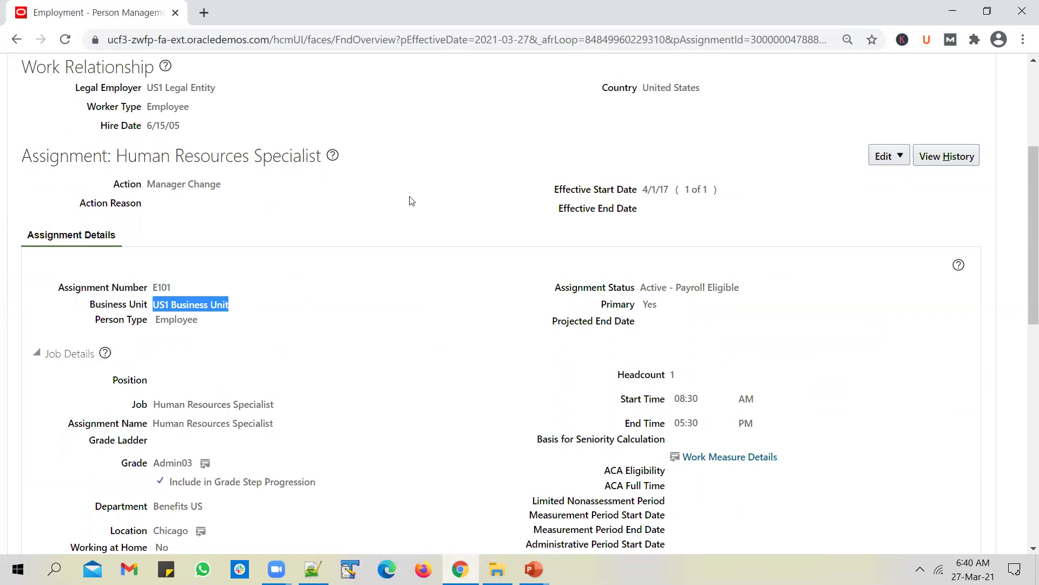
click(317, 176)
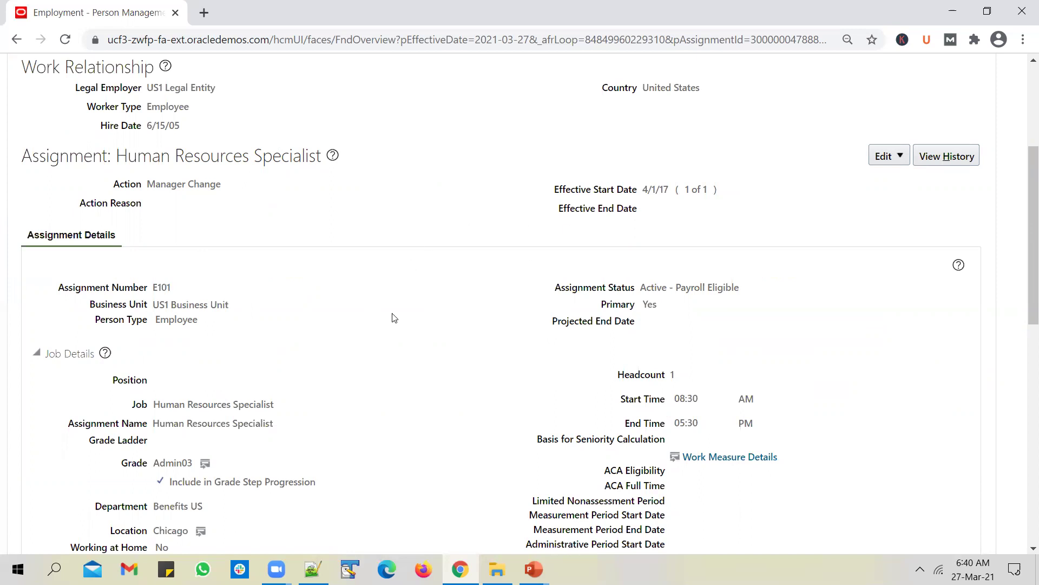
Review the history of the employee's Human Resources Specialist assignment, then close it.
click(962, 162)
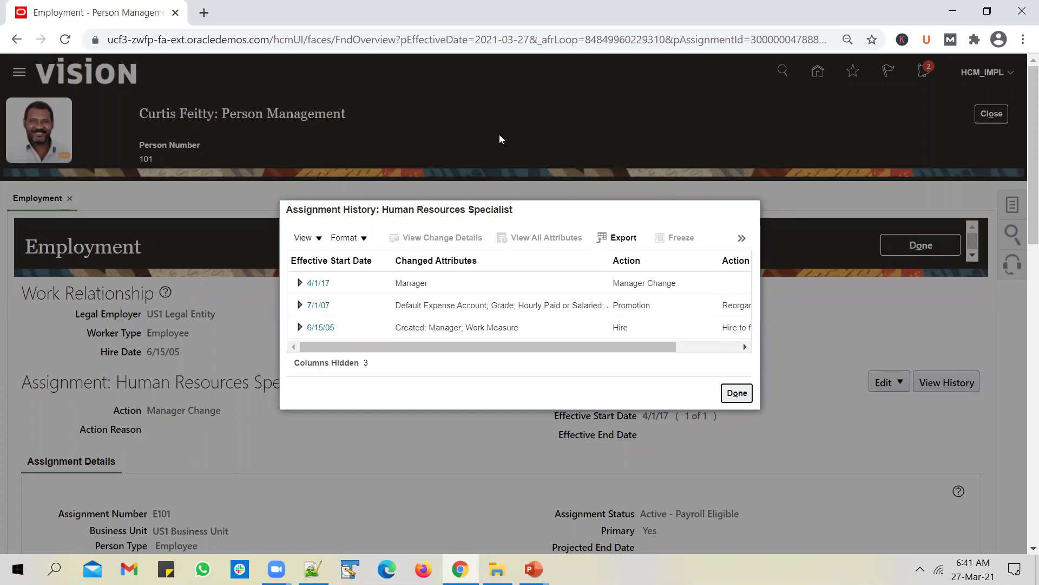
scroll(294, 455, down, 4)
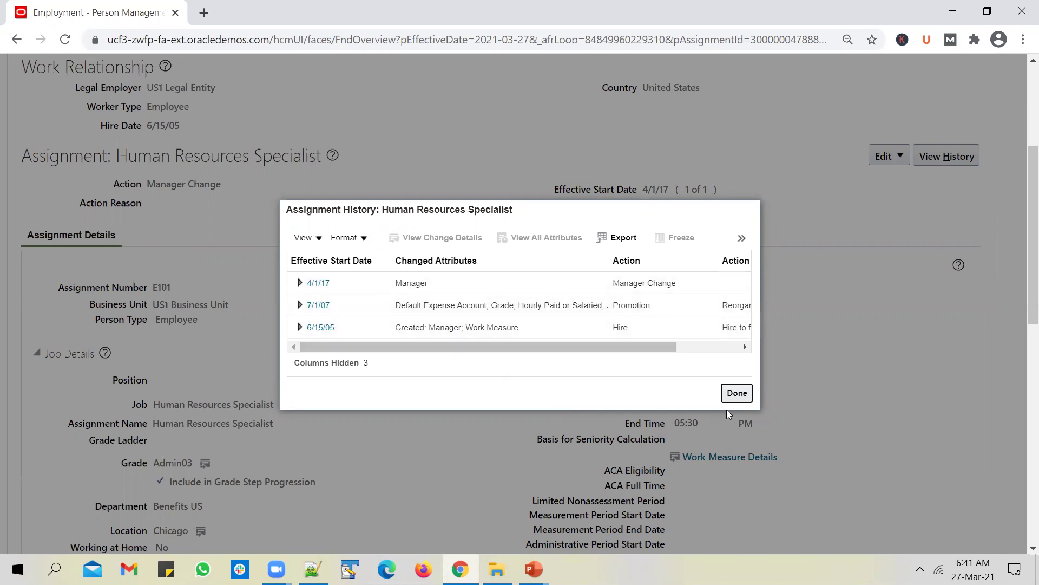
click(738, 395)
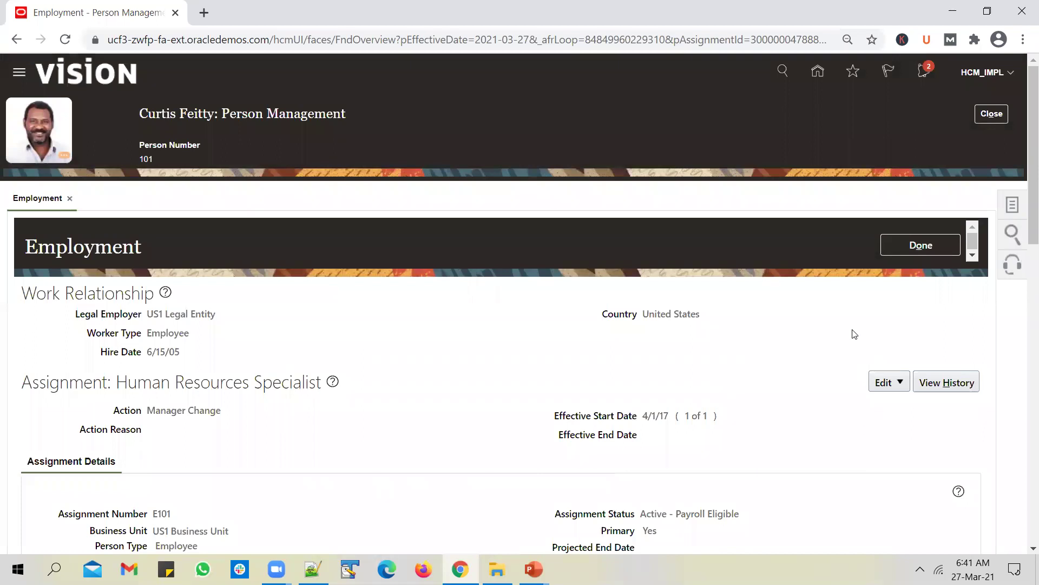
Copy the employee's person number and paste it into a blank TextPad document.
double_click(146, 158)
key(ctrl+c)
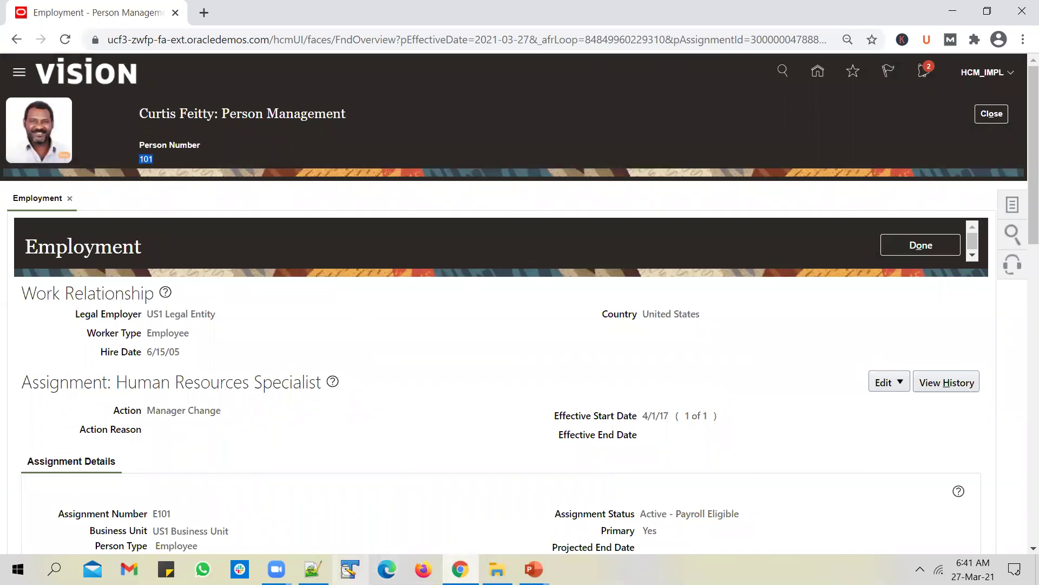
click(349, 569)
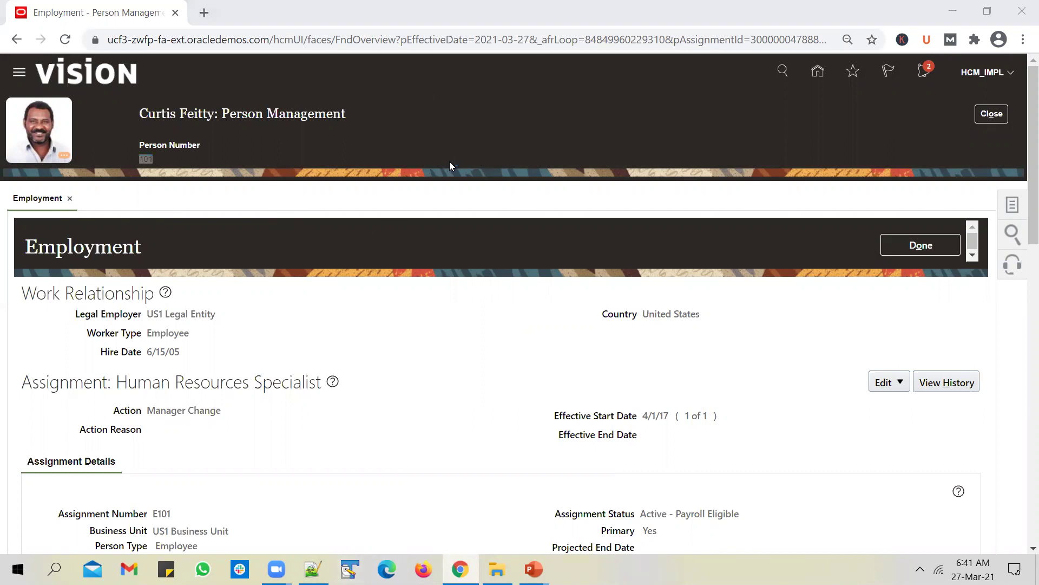
key(ctrl+v)
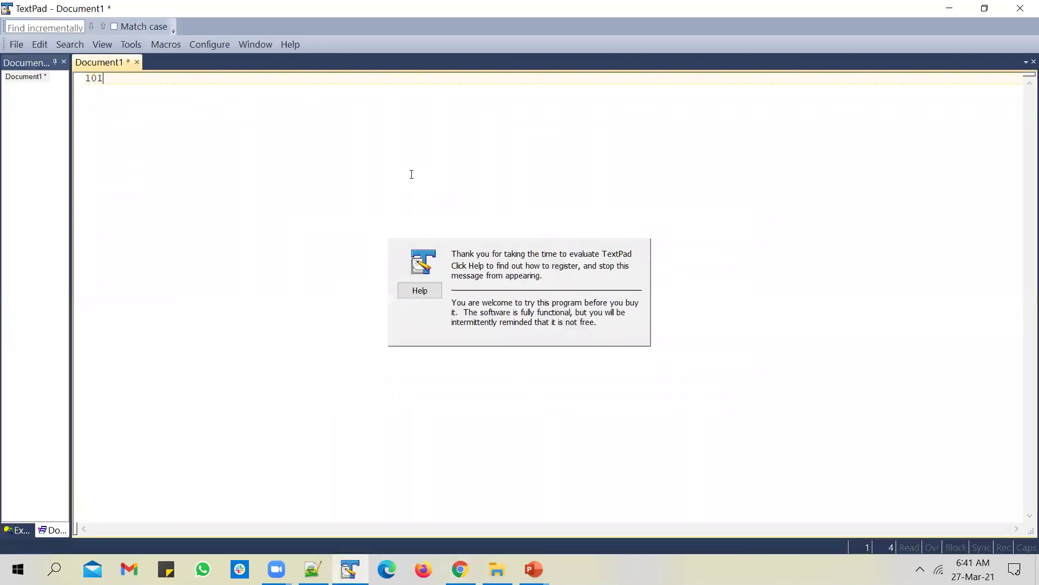
Switch to Oracle Applications in Chrome, close the employee's Person Management record and return to the home page.
click(460, 568)
click(998, 117)
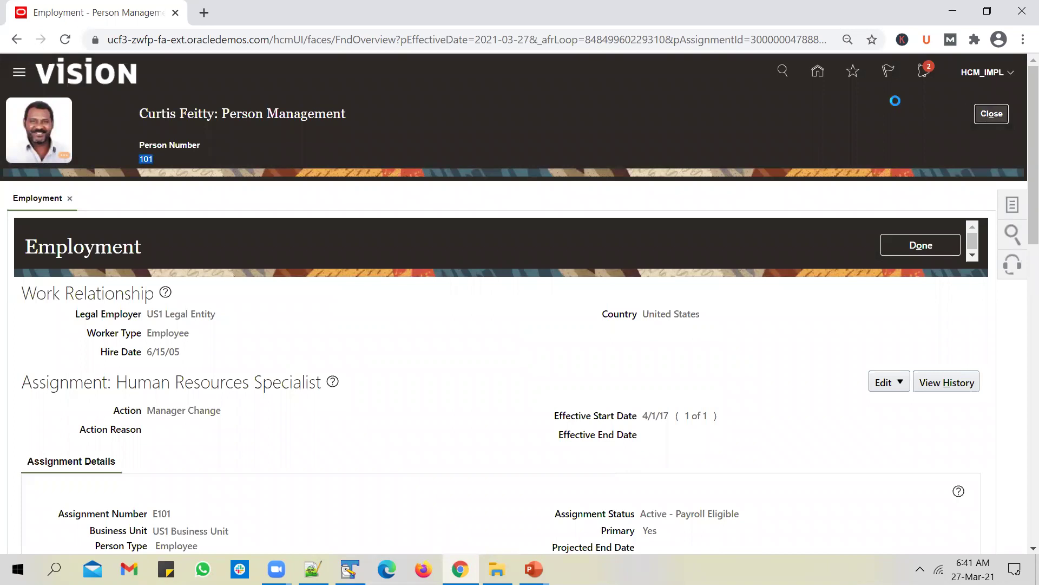
click(818, 71)
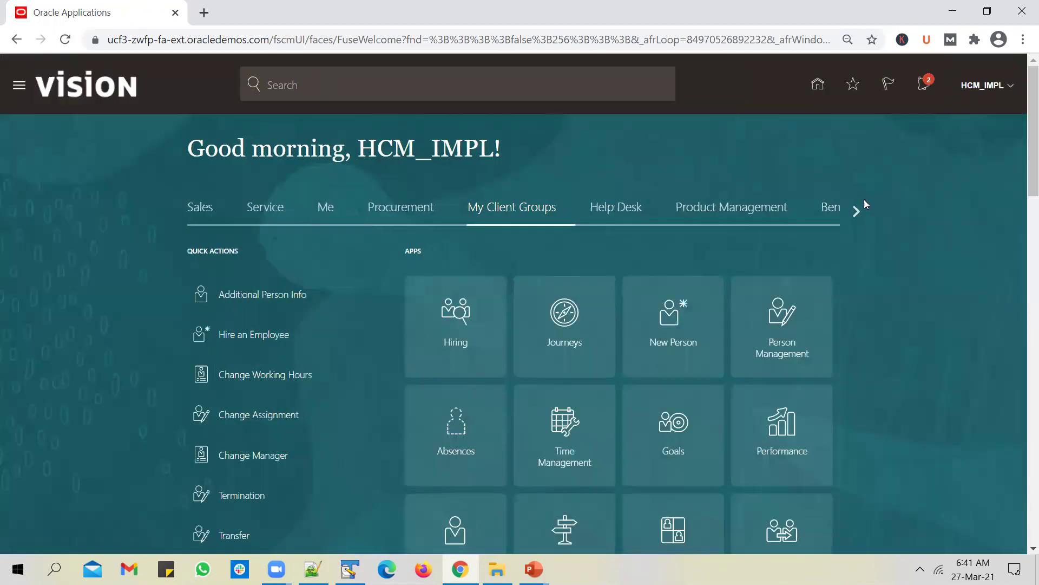
Open Reports and Analytics from the Tools group and browse the BI catalog.
click(856, 212)
click(856, 213)
click(856, 212)
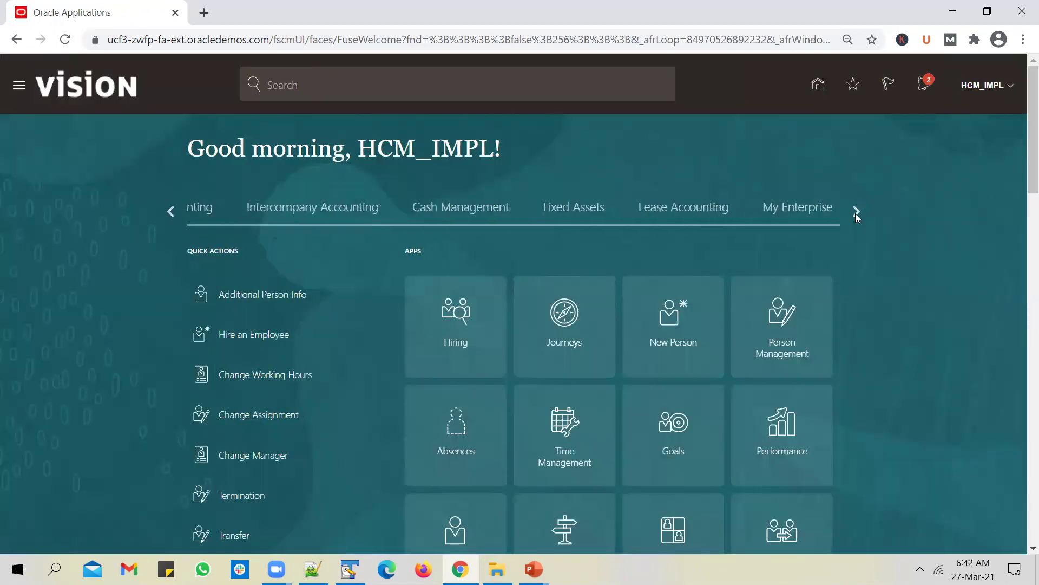
click(856, 212)
click(172, 211)
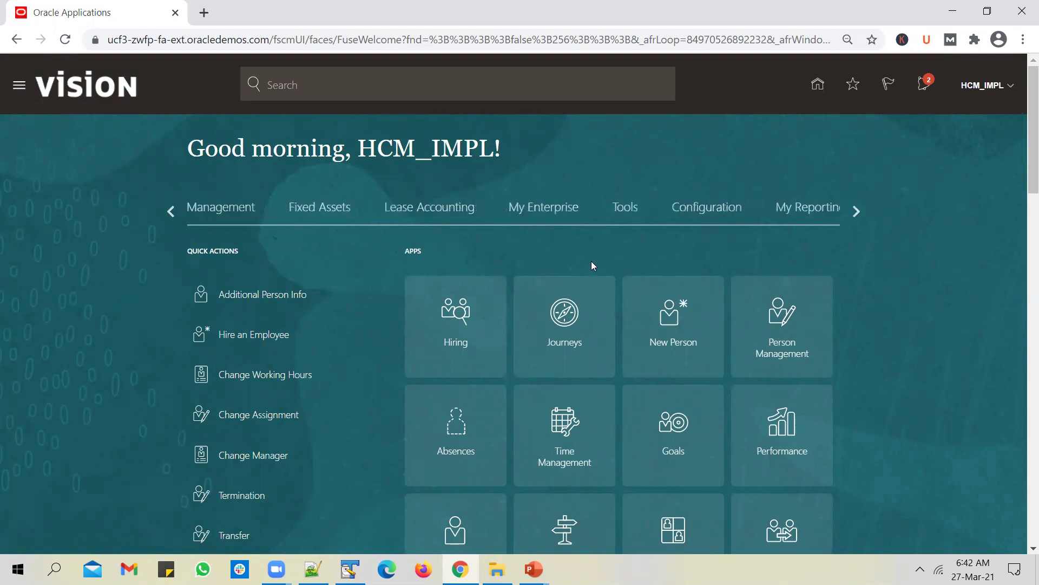
click(647, 208)
click(676, 336)
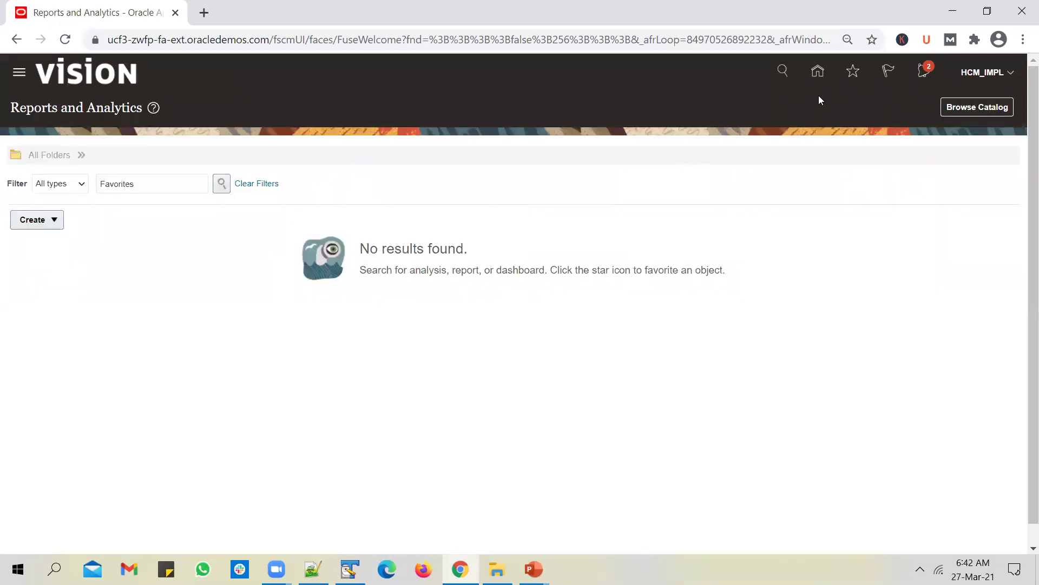
click(988, 107)
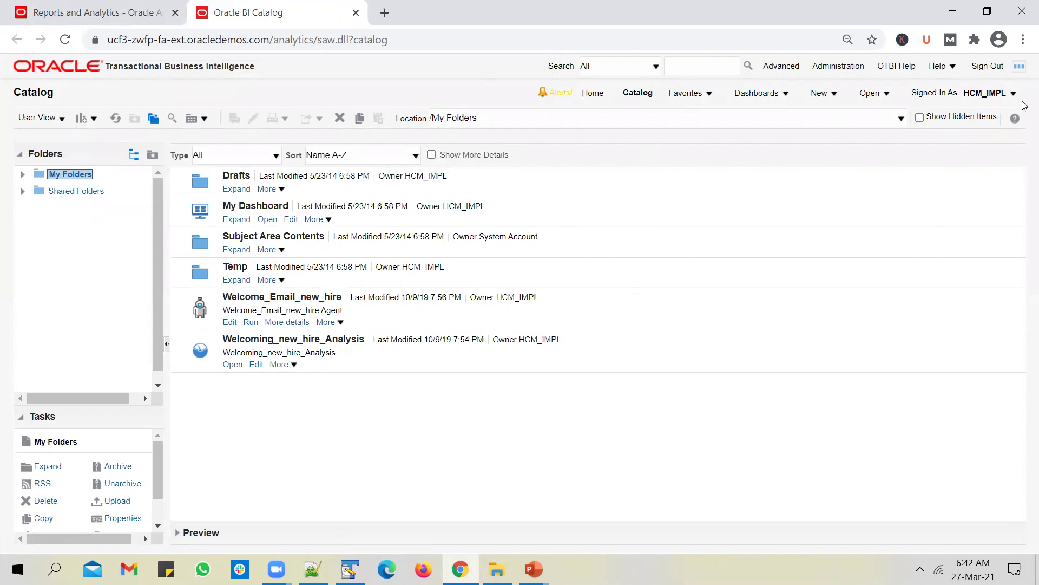
Create a folder named Unogeeks inside the Custom folder of Shared Folders.
click(62, 191)
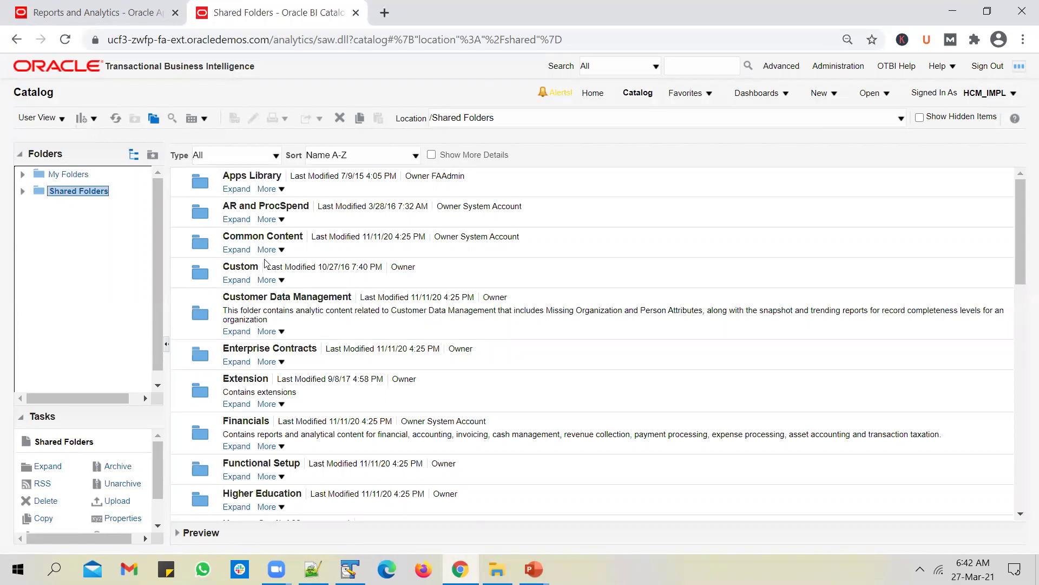
click(237, 280)
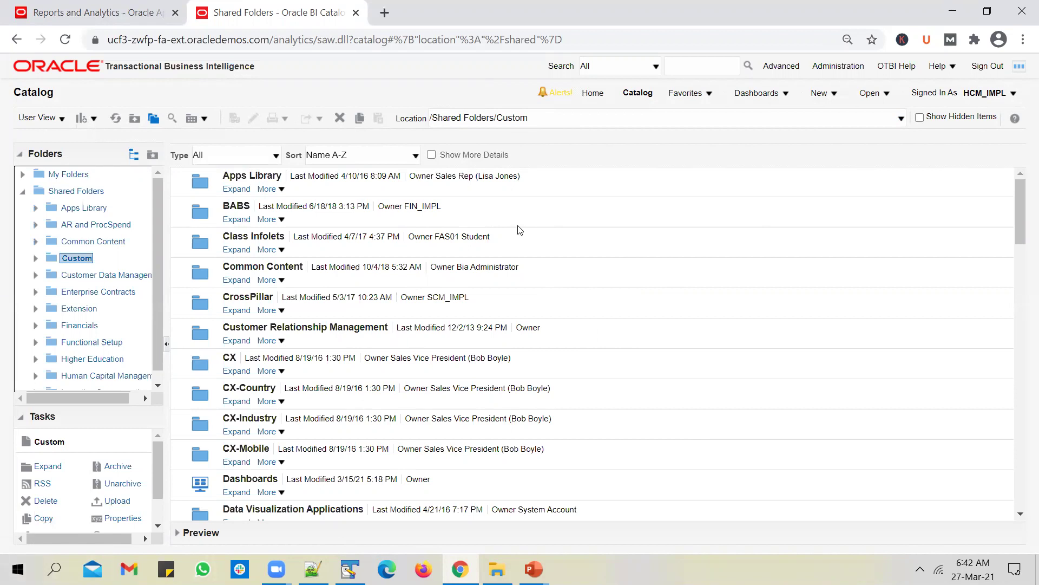
click(95, 120)
click(104, 151)
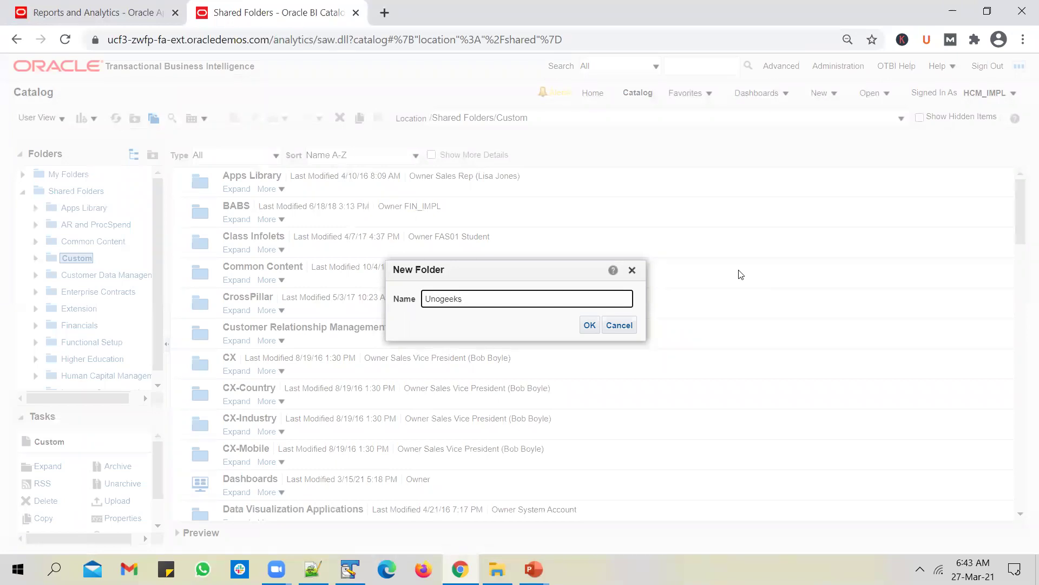
key(Return)
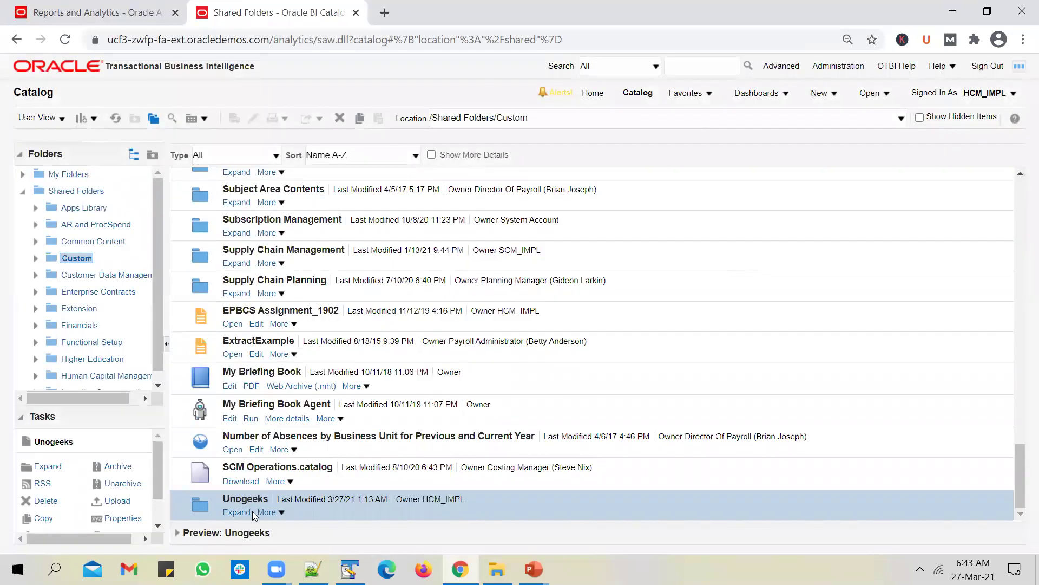
Open the Unogeeks folder and create a new data model in it.
click(238, 512)
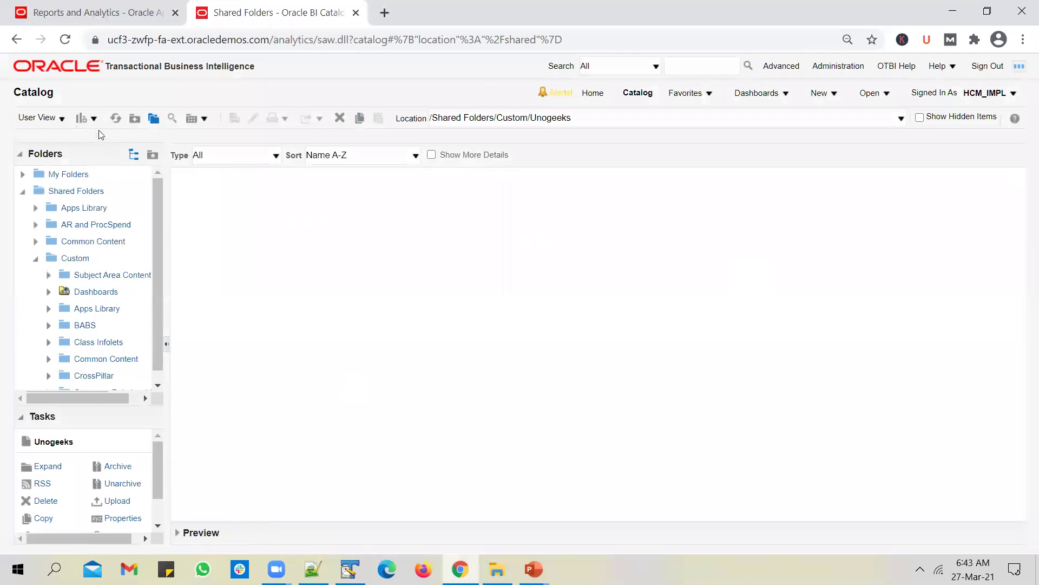
click(95, 119)
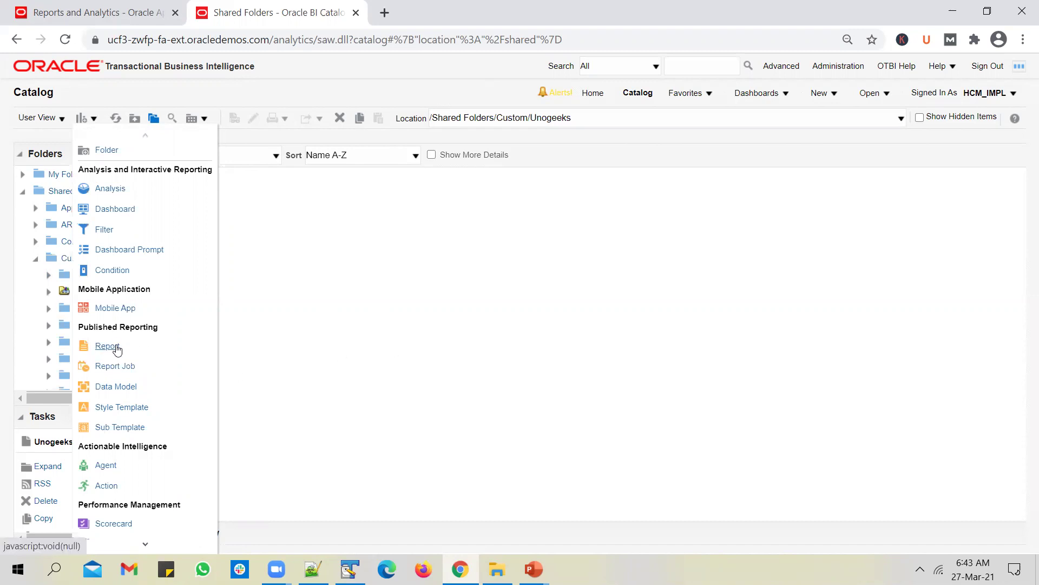
click(127, 389)
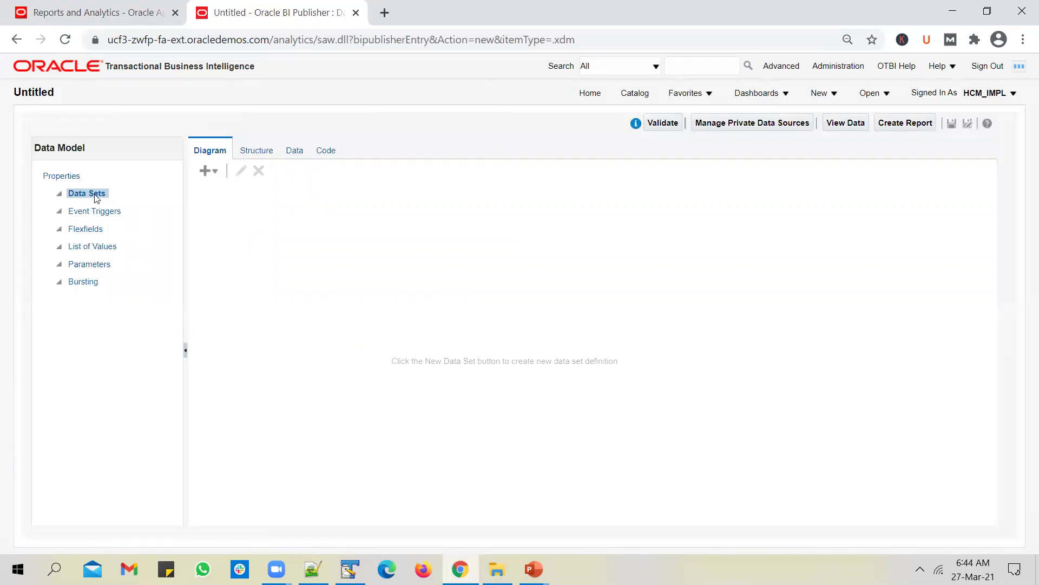
Start a SQL Query data set named Person with ApplicationDB_HCM as its data source.
click(216, 174)
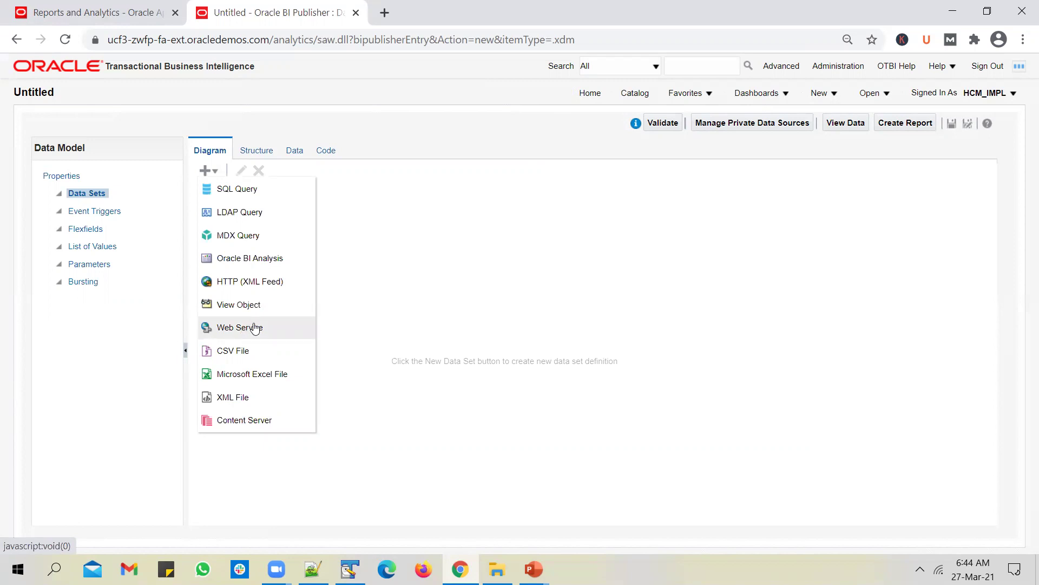
click(249, 193)
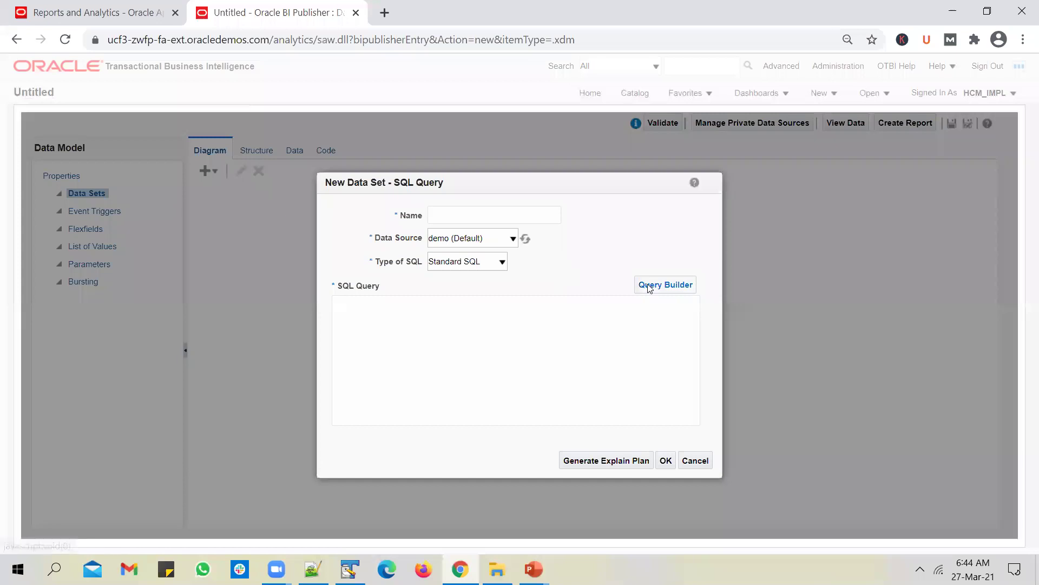
click(490, 212)
text(Person)
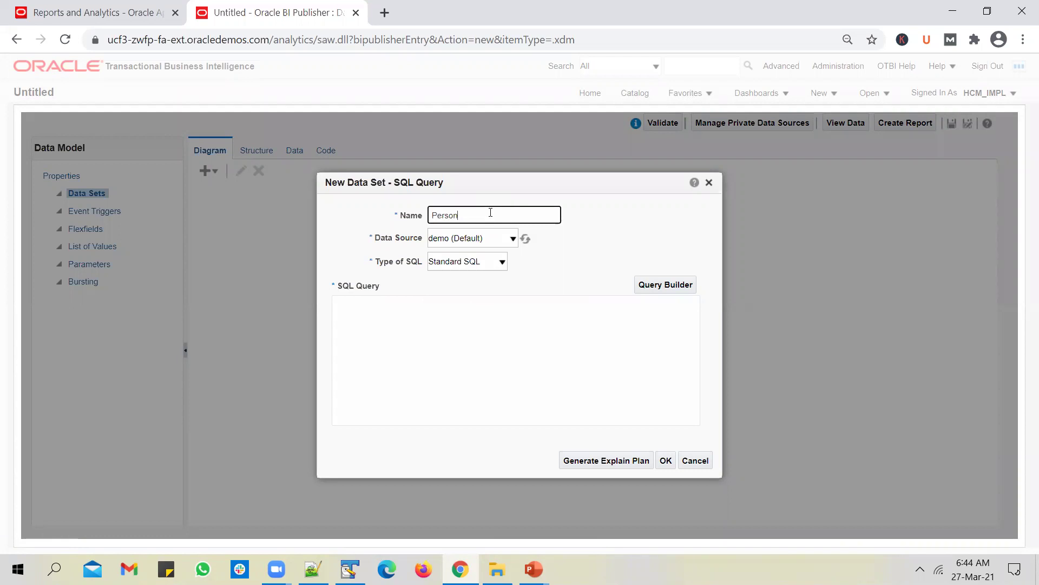
click(489, 243)
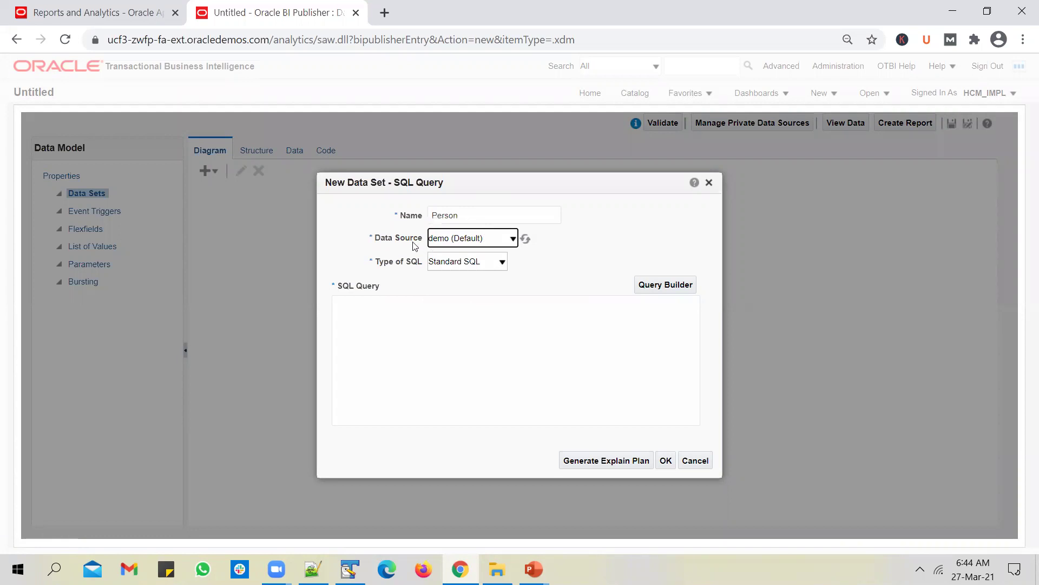
click(460, 240)
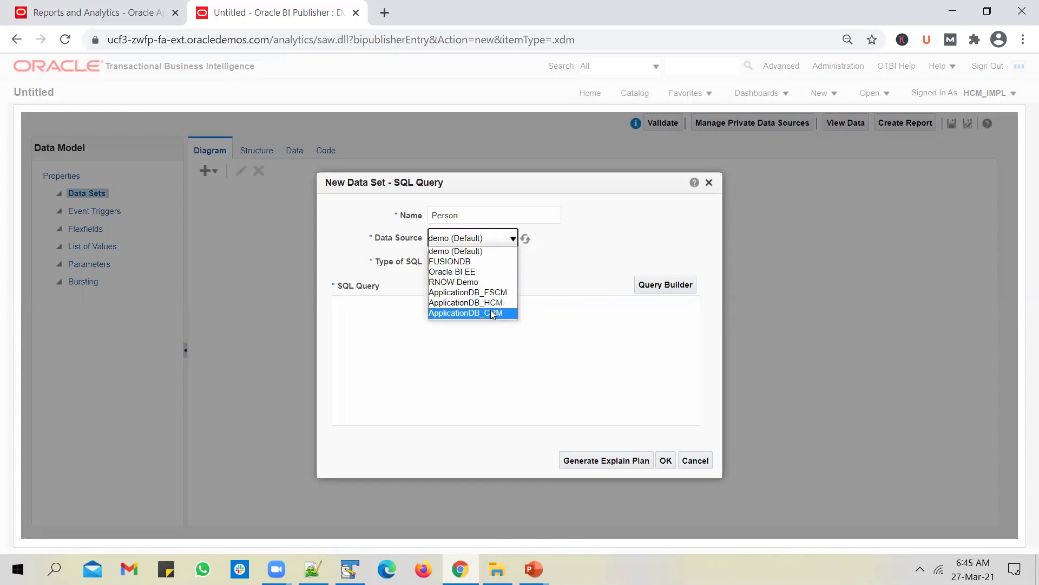
click(489, 303)
click(479, 326)
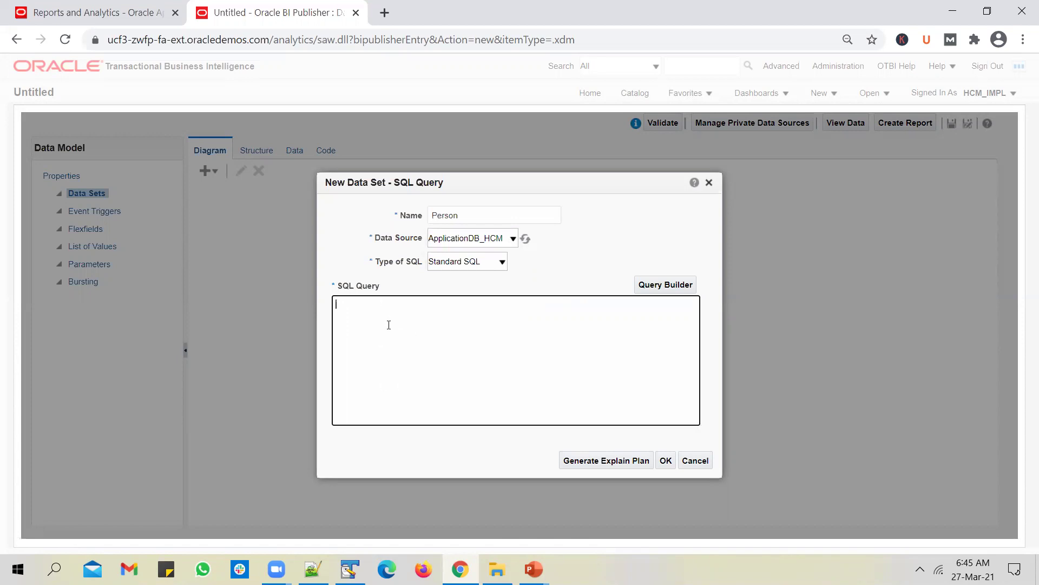
Transfer the Header Query from the PowerPoint slide into the Person data set's SQL query in Chrome and confirm the data set.
mouse_move(533, 569)
click(633, 514)
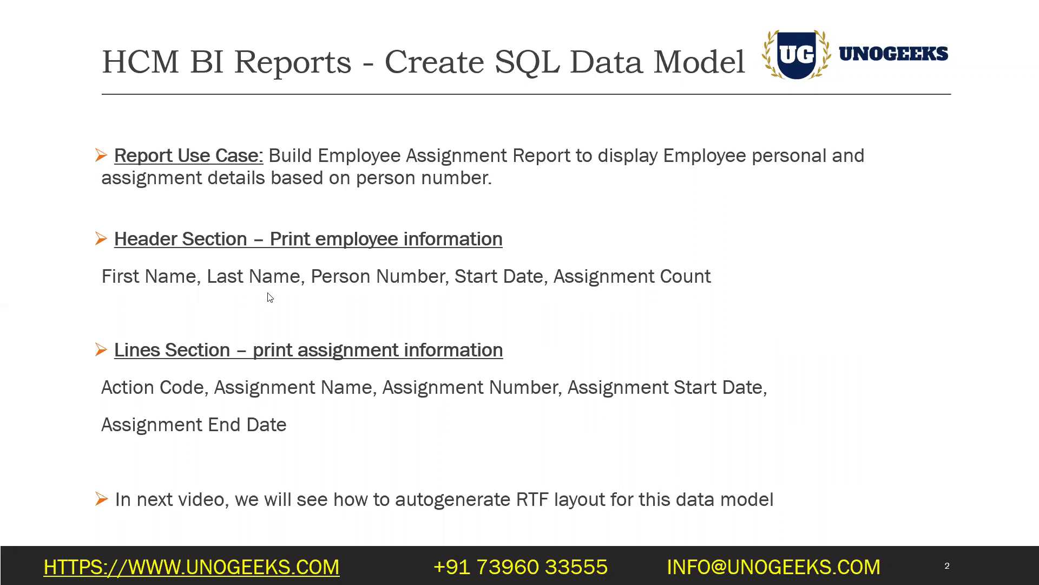
click(631, 278)
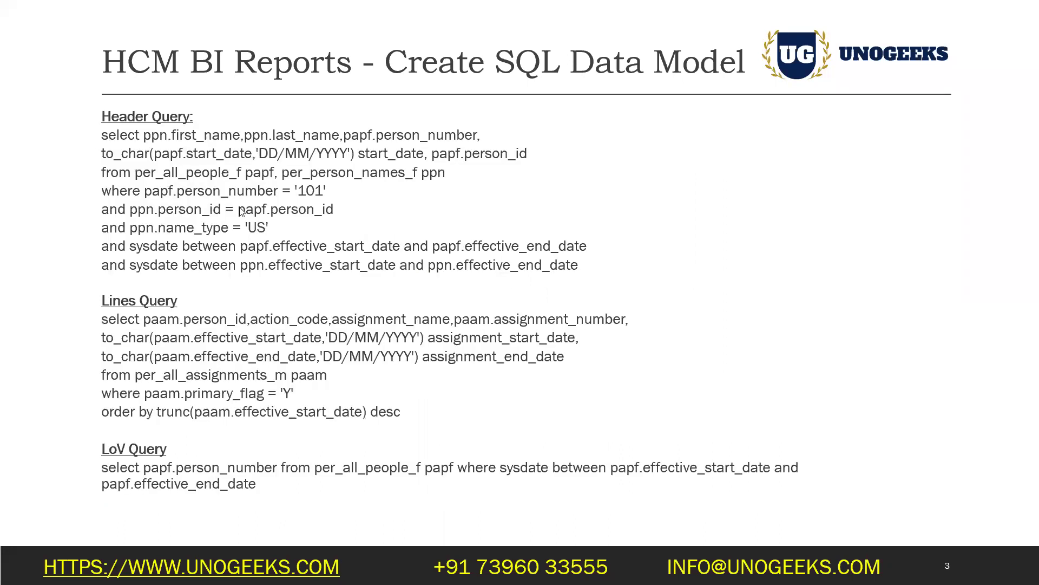
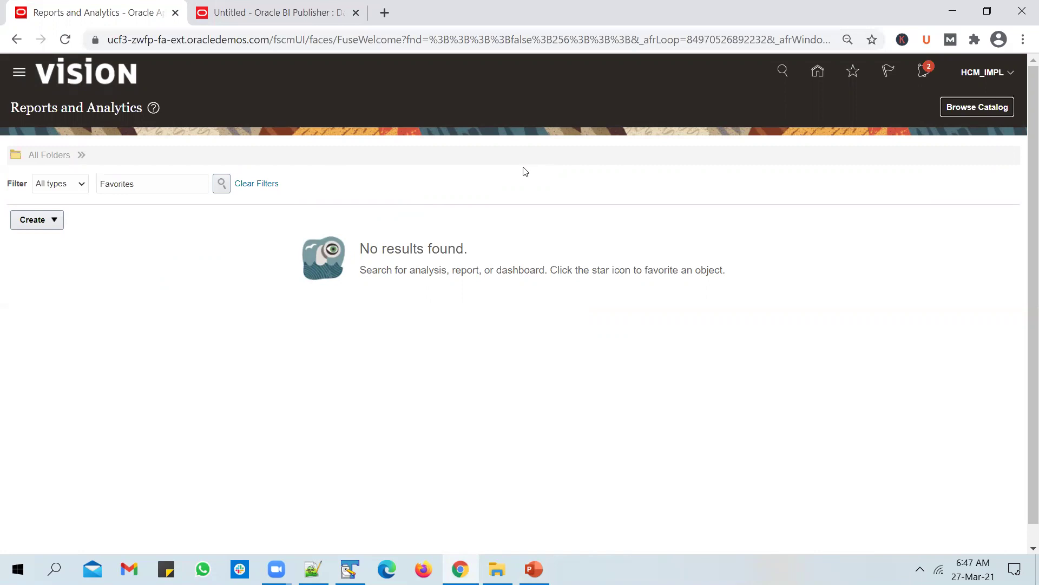
click(253, 17)
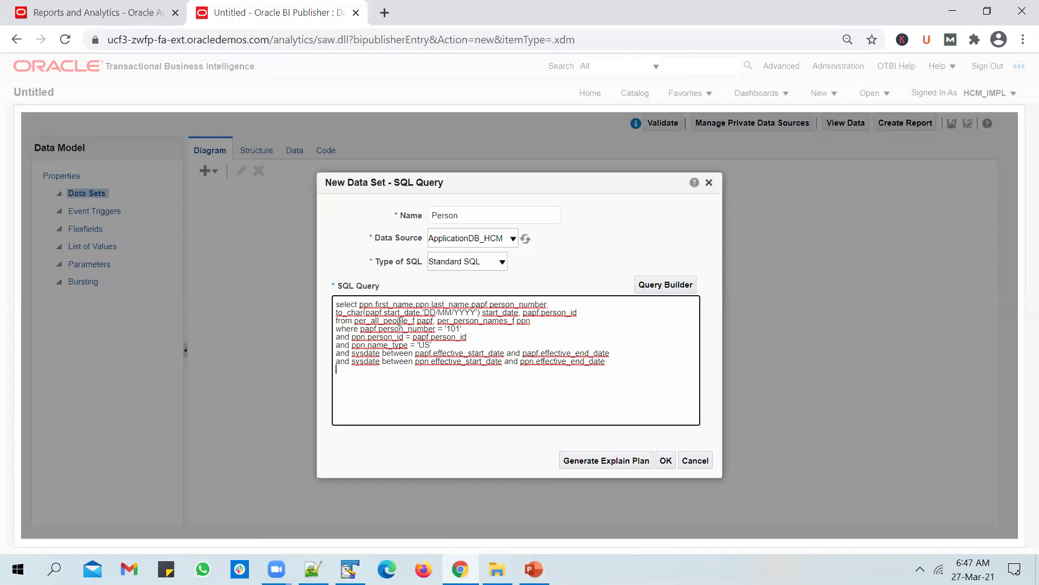
click(666, 460)
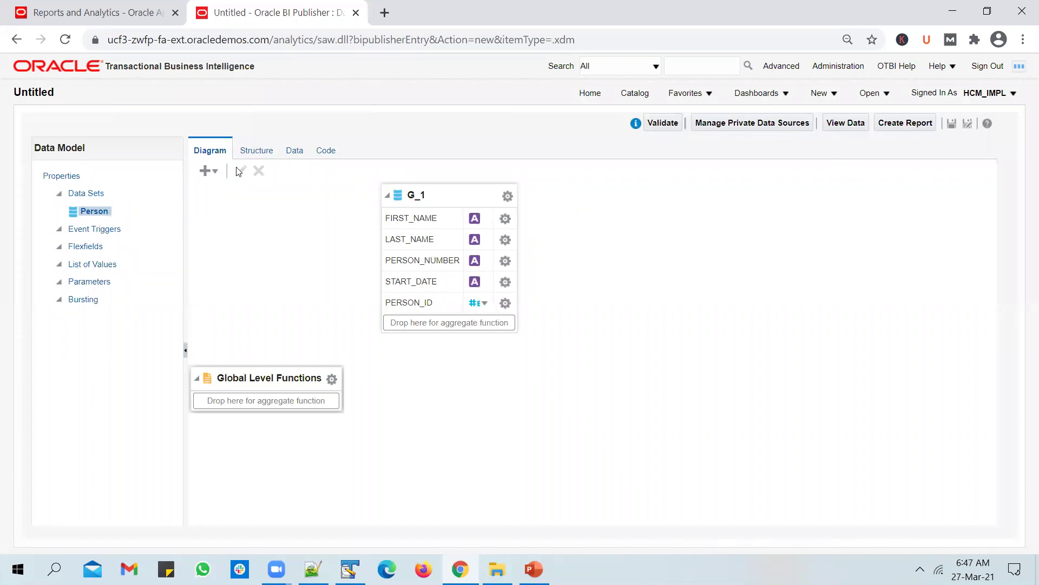
View the Person data set's output as a tree and as a table.
click(295, 152)
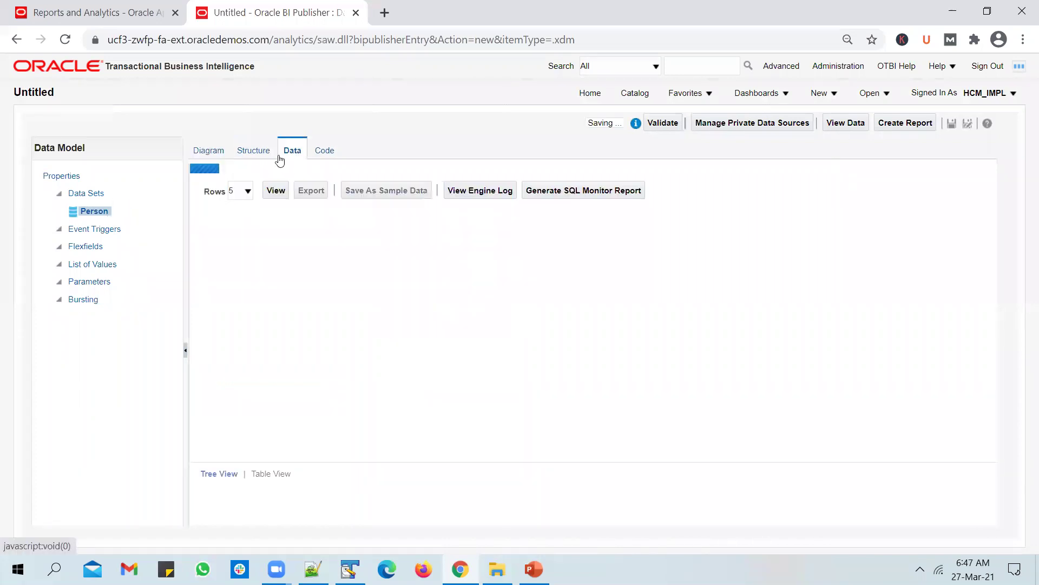
click(276, 180)
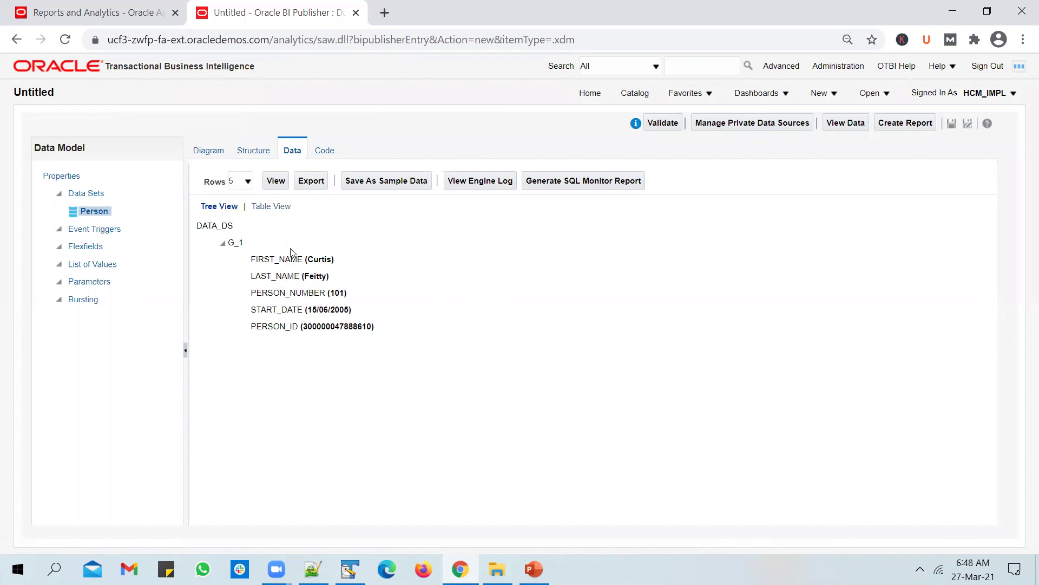
click(271, 207)
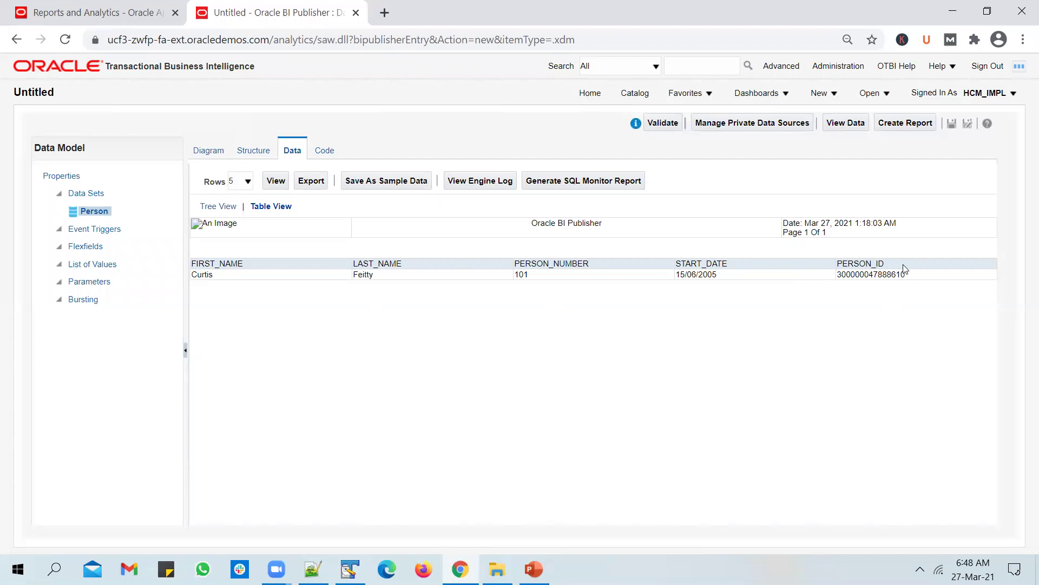
Start a second SQL Query data set in the diagram, named Assignment, with ApplicationDB_HCM as its data source.
click(209, 152)
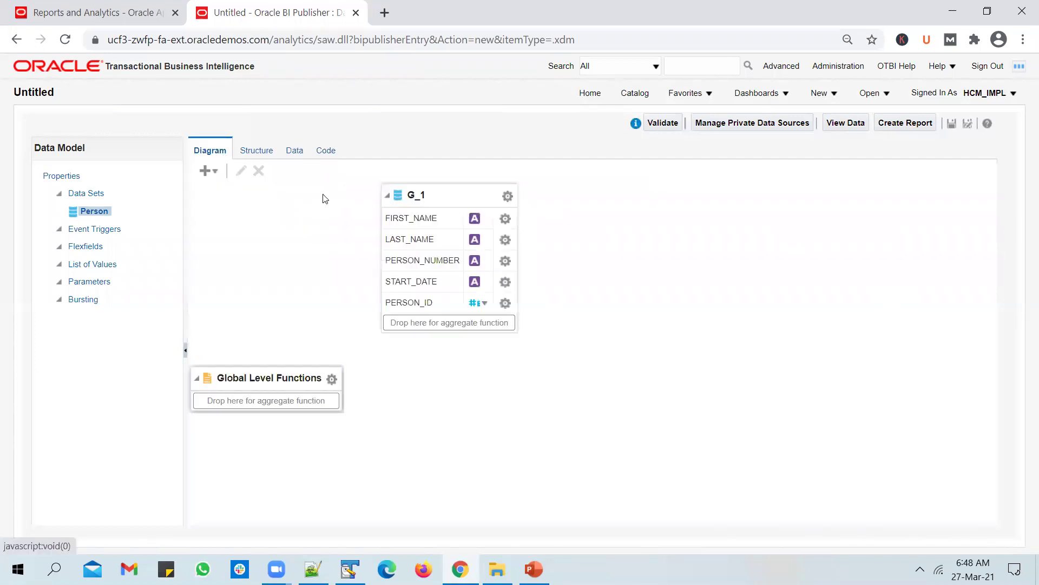
click(209, 171)
click(238, 193)
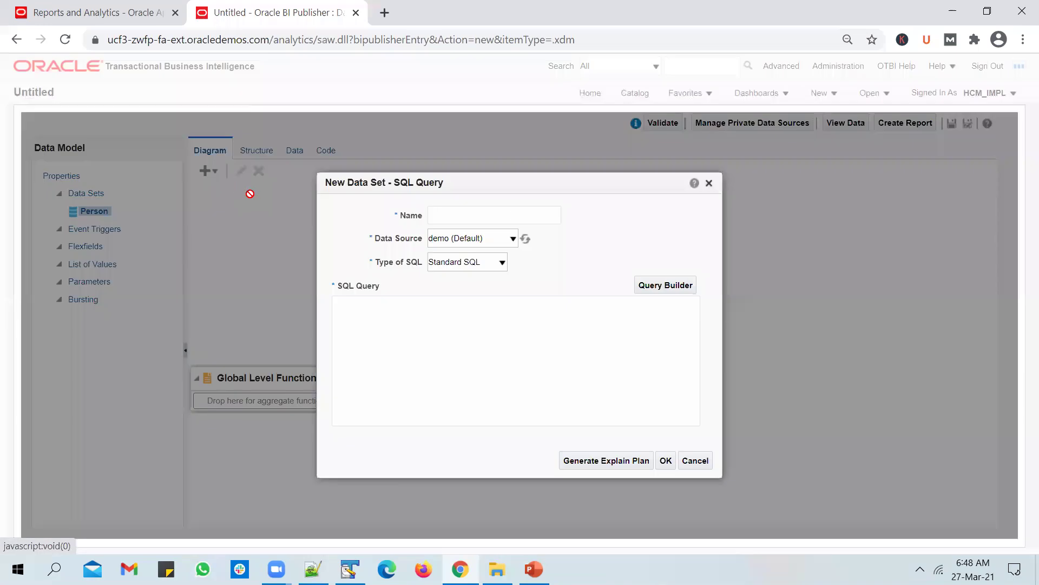
click(505, 215)
text(Assignment)
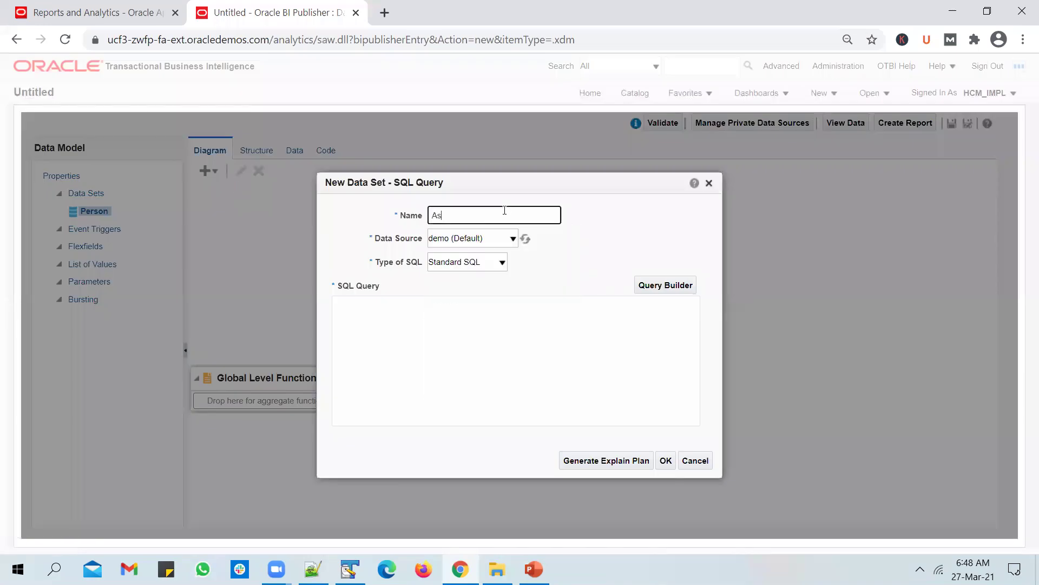
click(513, 239)
click(471, 301)
click(489, 379)
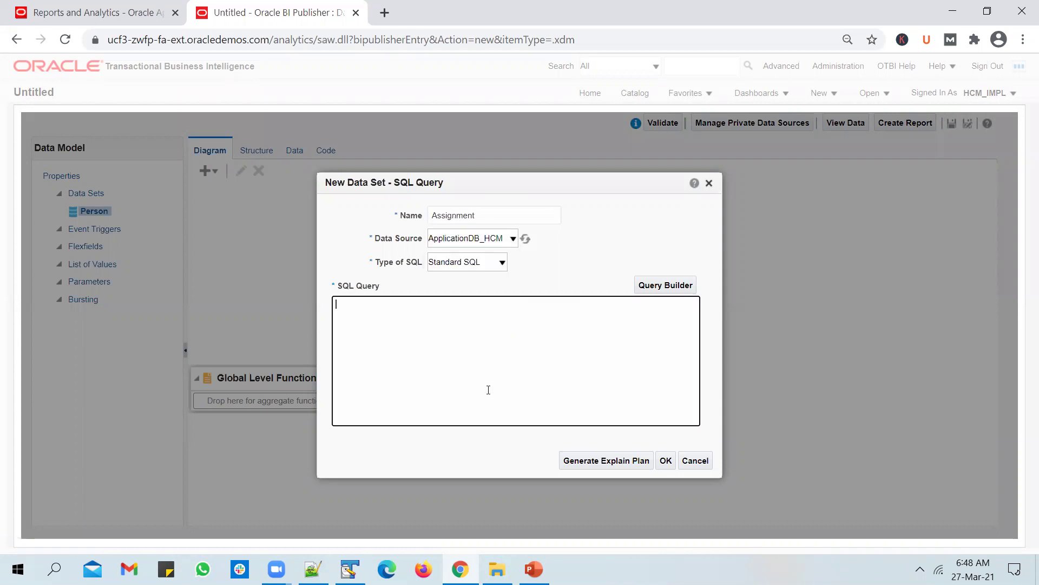
Copy the Lines Query from the PowerPoint slide and paste it into the Assignment data set's SQL query.
click(536, 566)
mouse_move(458, 364)
mouse_down()
mouse_move(379, 321)
mouse_move(235, 300)
mouse_up()
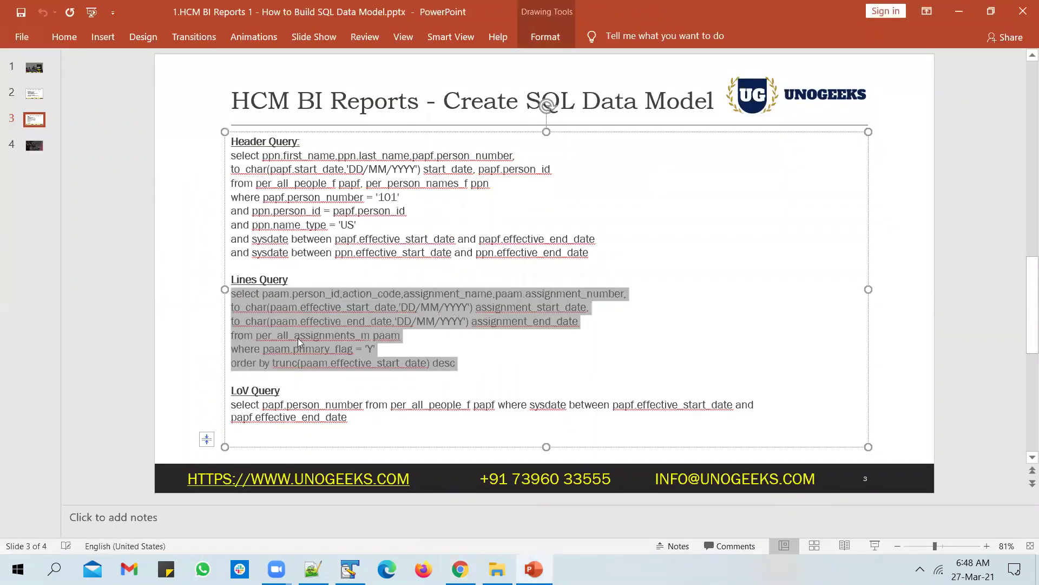
key(ctrl+c)
key(alt+Tab)
key(ctrl+v)
Return to the PowerPoint slide and examine the Lines Query's assignments table, selected columns and sort order.
key(alt+Tab)
click(362, 338)
double_click(329, 336)
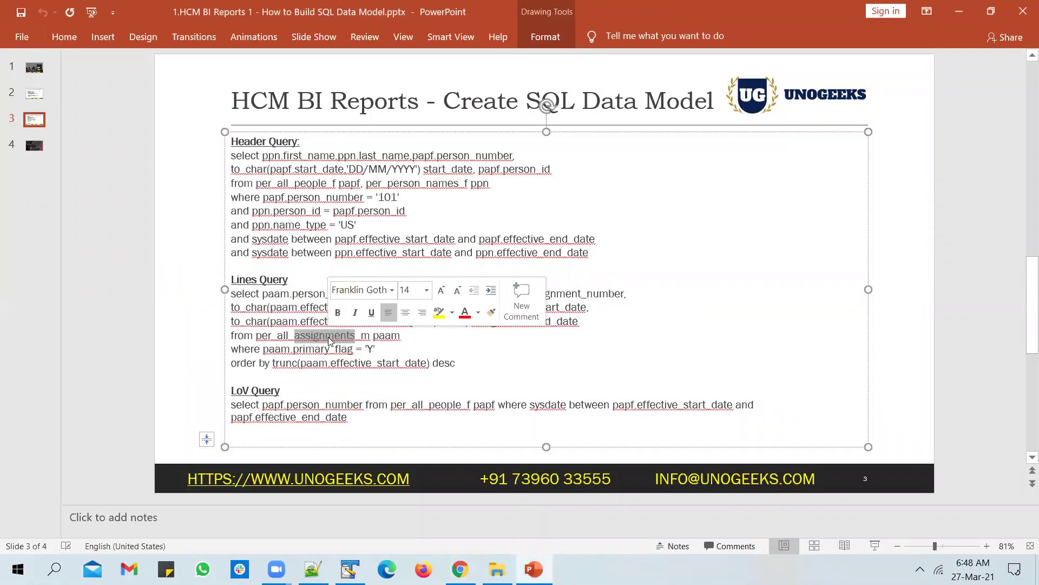
click(313, 335)
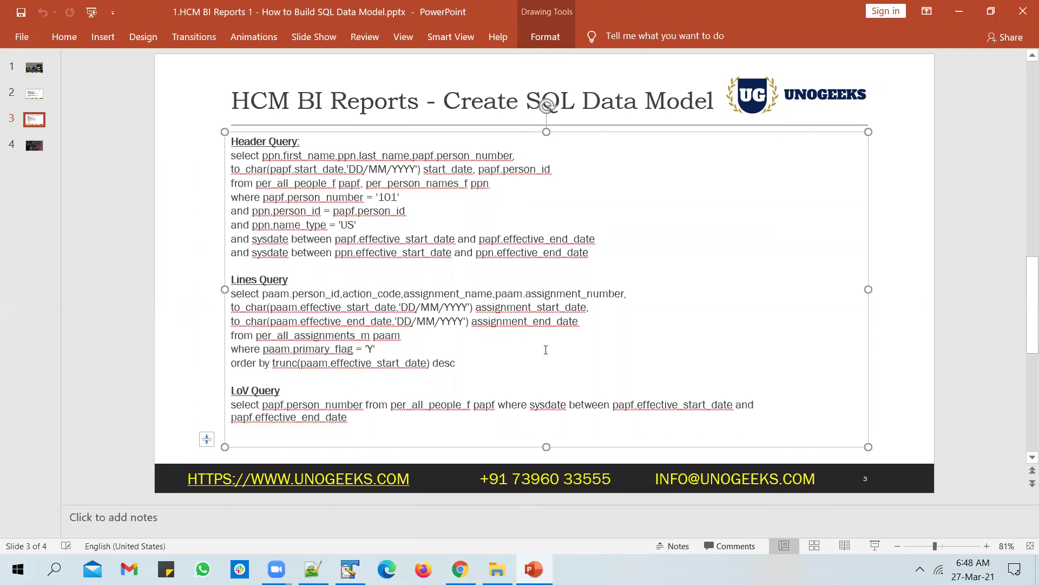
drag(580, 325, 345, 293)
click(366, 294)
drag(441, 363, 343, 364)
click(119, 308)
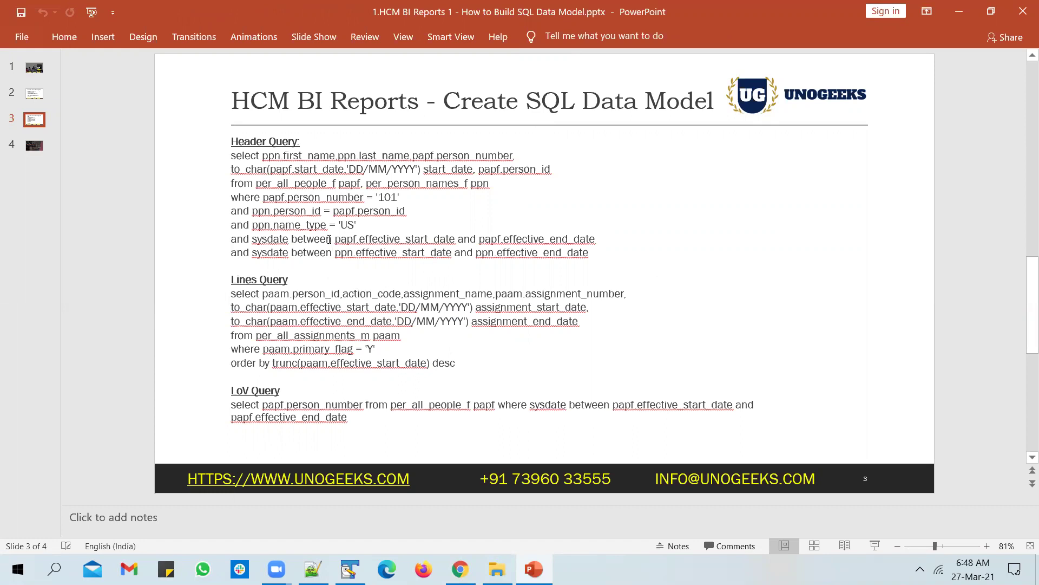
Review the person_id column in the slide's Lines Query, and confirm the new Assignment data set in Oracle BI Publisher.
click(336, 183)
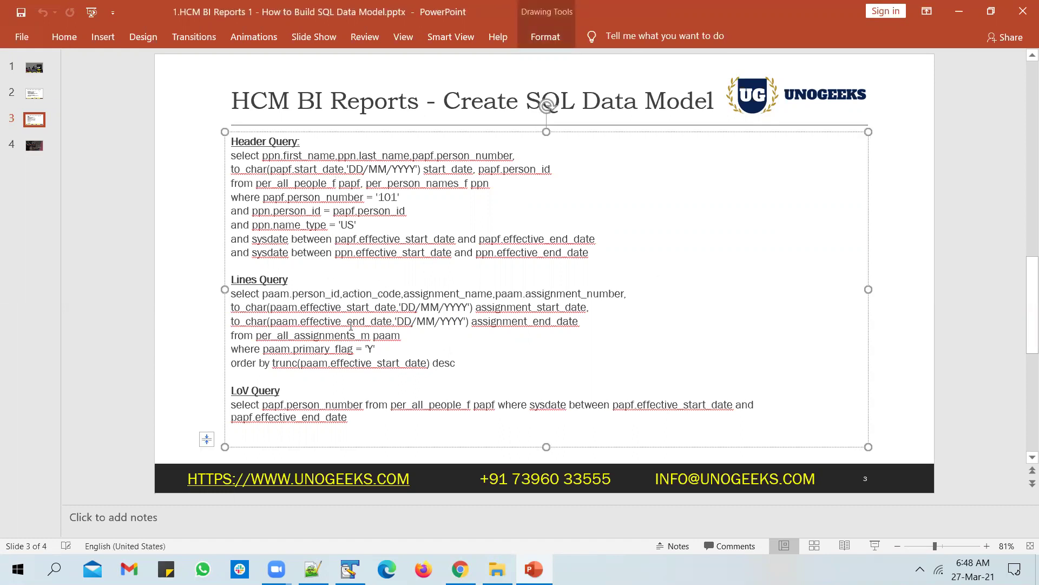
drag(339, 294, 287, 293)
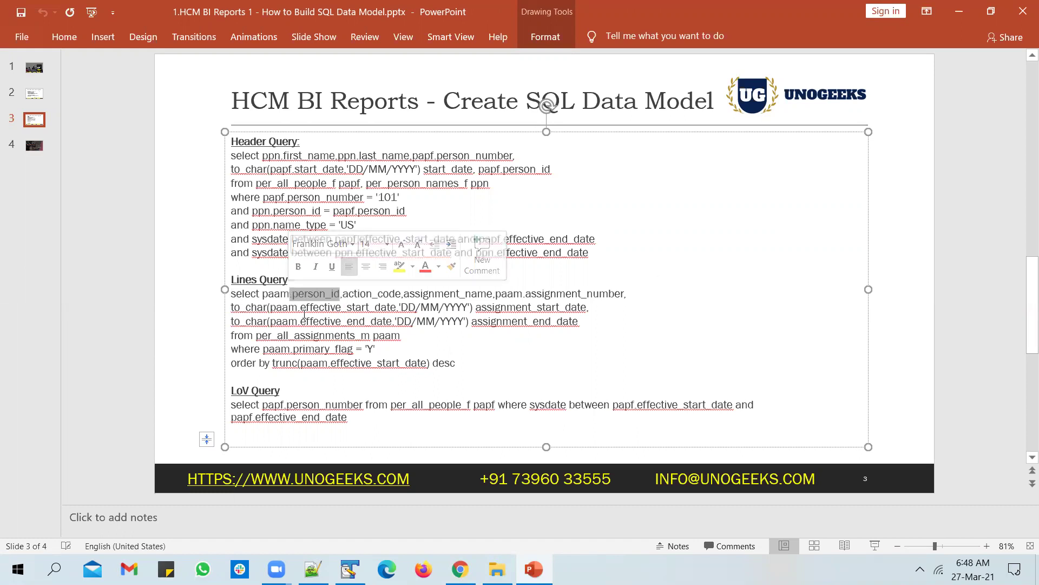
click(99, 311)
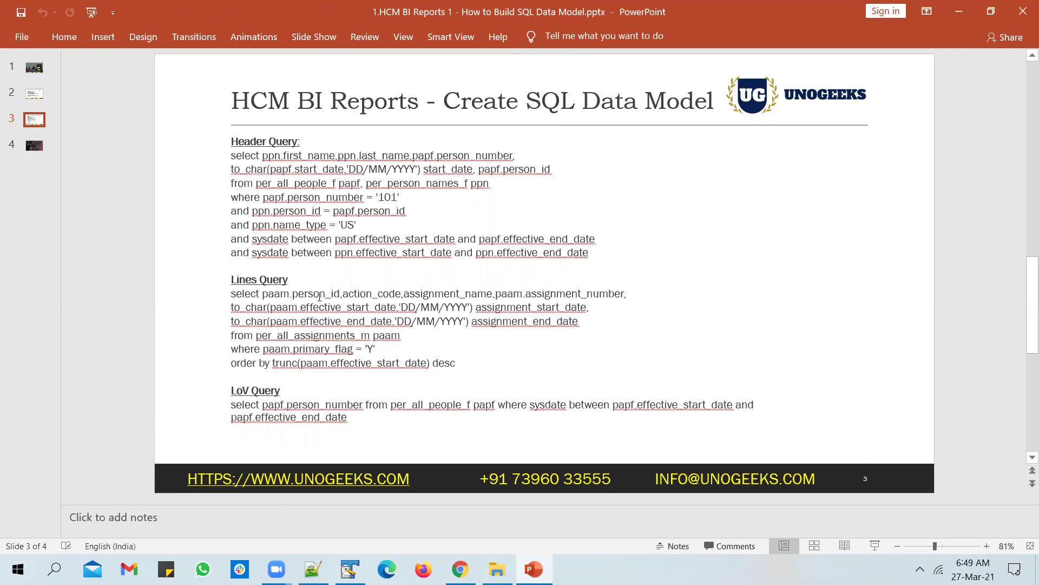
double_click(320, 297)
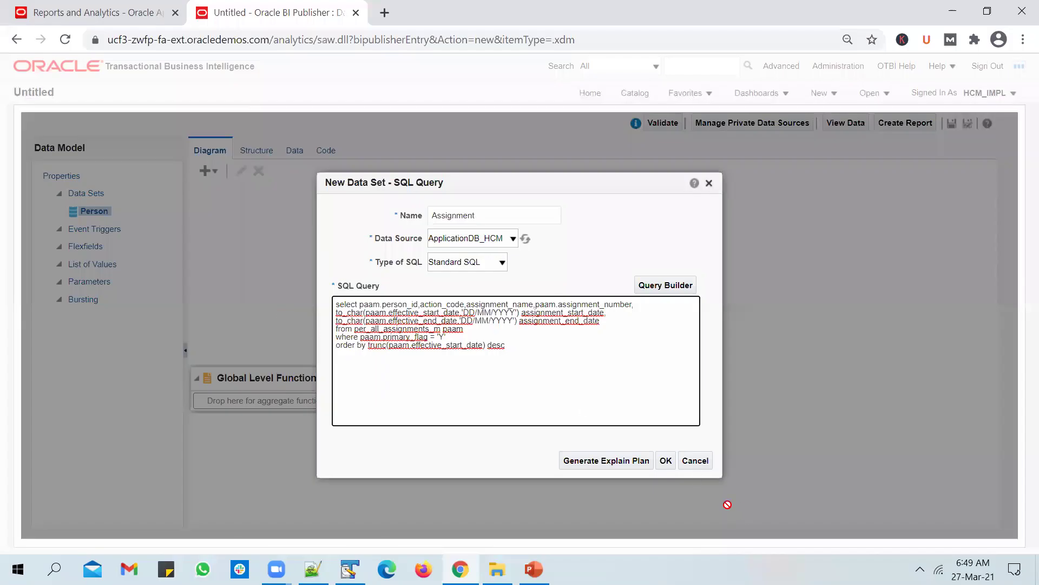
click(666, 460)
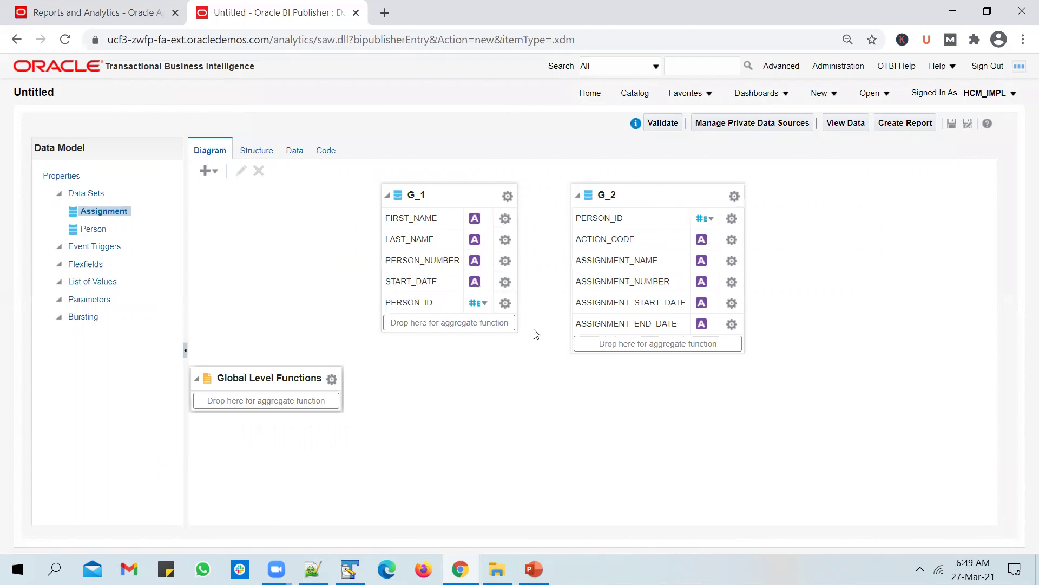
View the combined output of the Person and Assignment data sets as a tree and as a table.
click(293, 151)
click(276, 181)
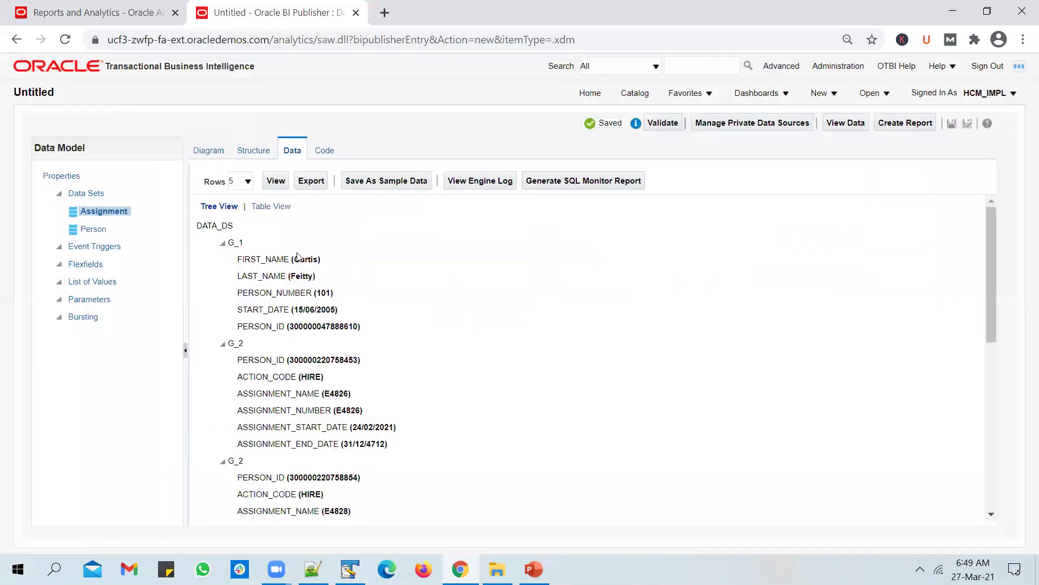
click(279, 208)
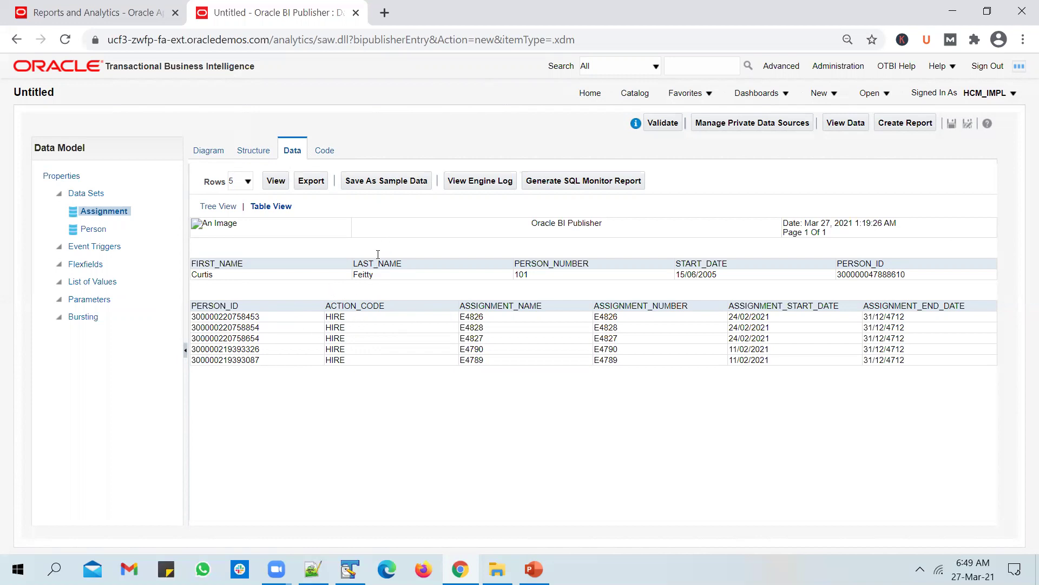
In the diagram, link PERSON_ID in G_1 to PERSON_ID in G_2, space the two groups apart and check the link condition.
click(211, 150)
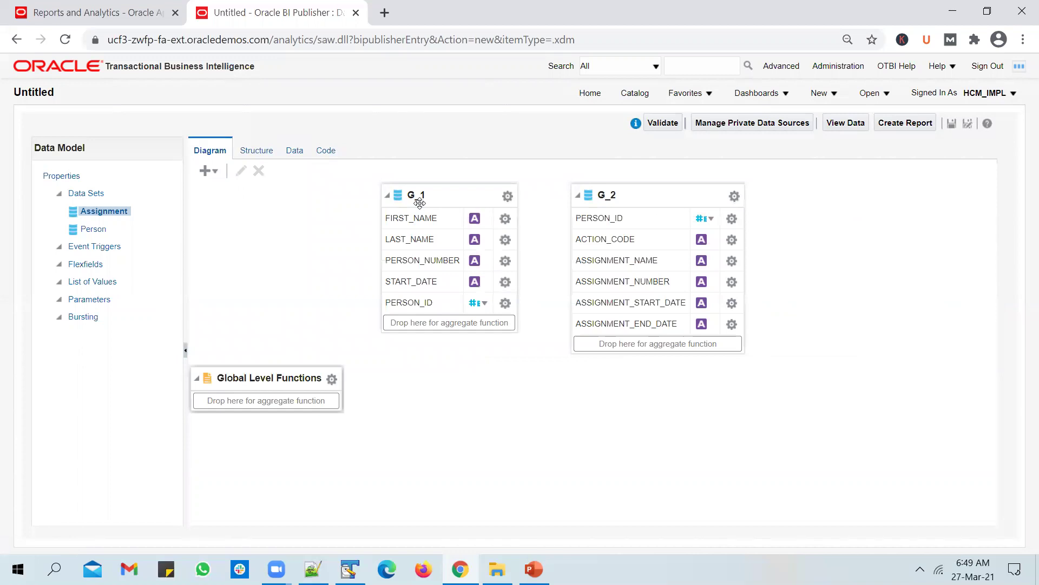
drag(687, 190, 710, 194)
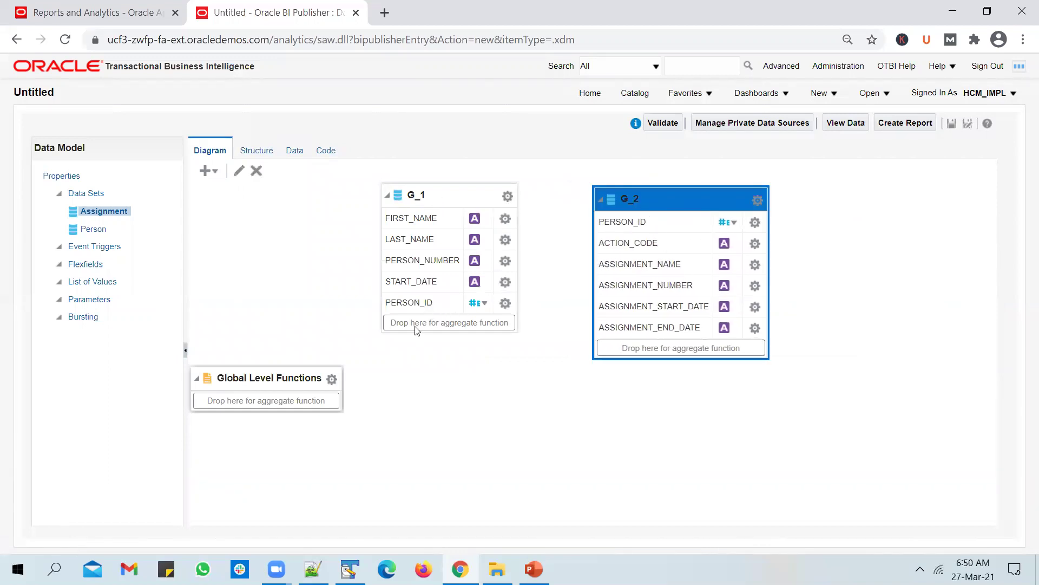
click(444, 196)
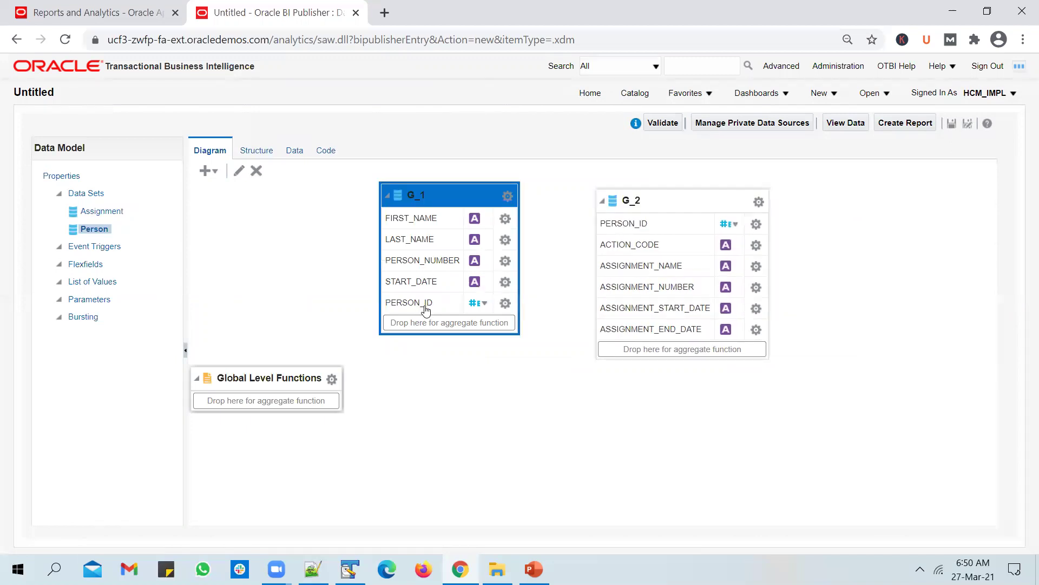
drag(426, 309, 646, 233)
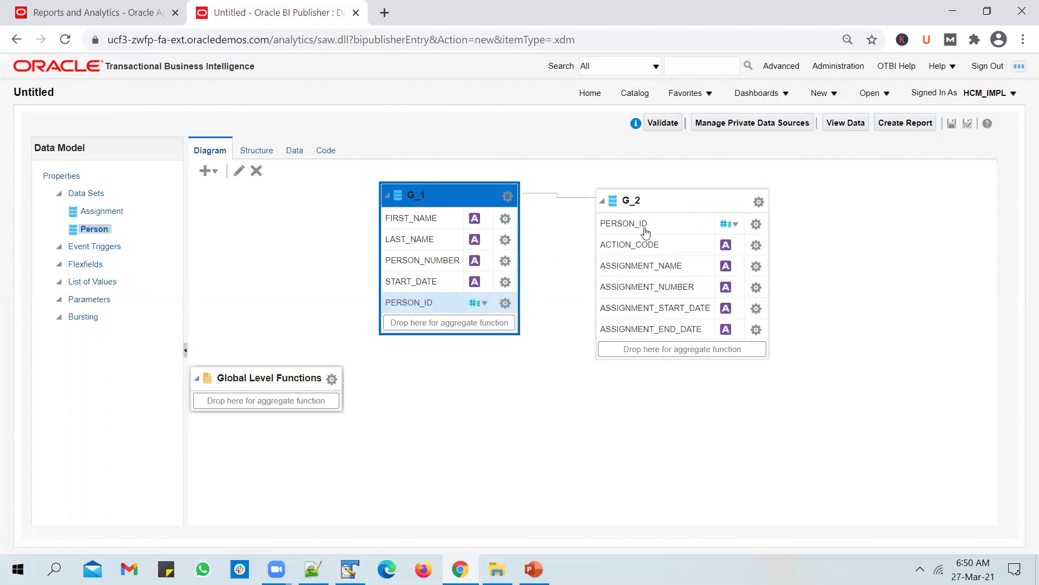
drag(705, 195, 731, 190)
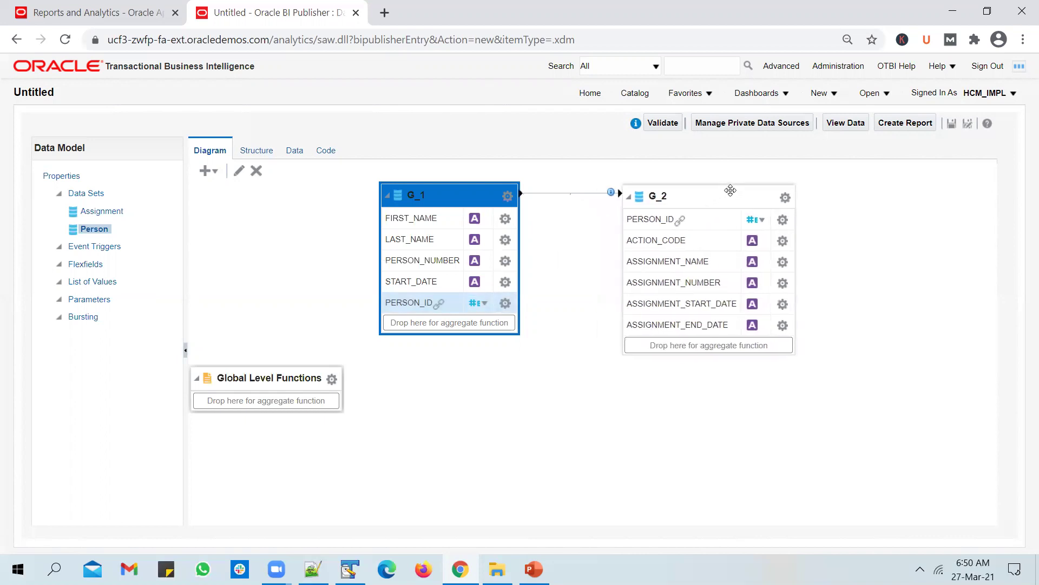
click(731, 190)
mouse_move(611, 193)
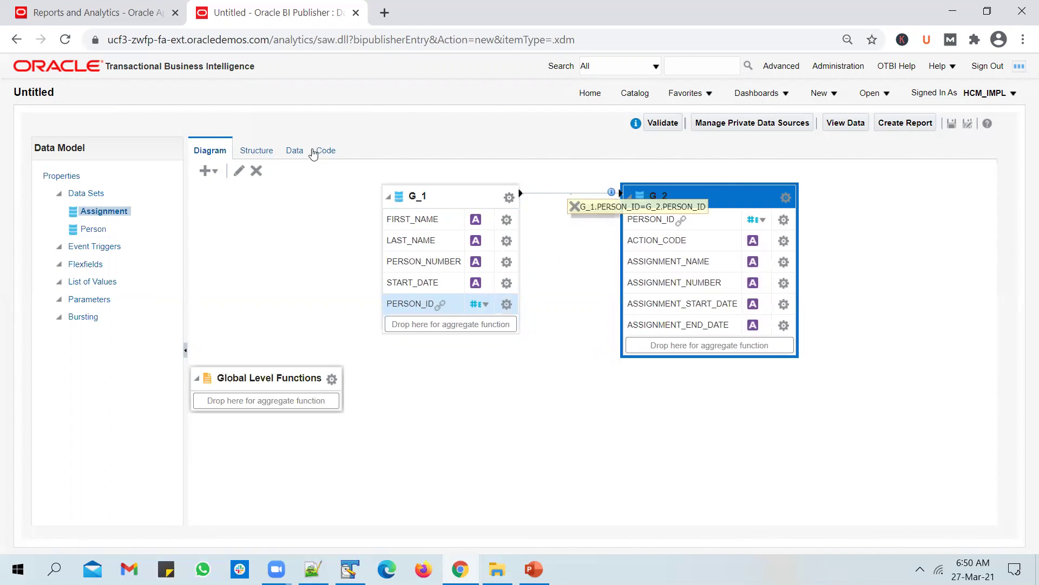
View the output of the linked data sets as a tree and as a table.
click(296, 154)
click(276, 182)
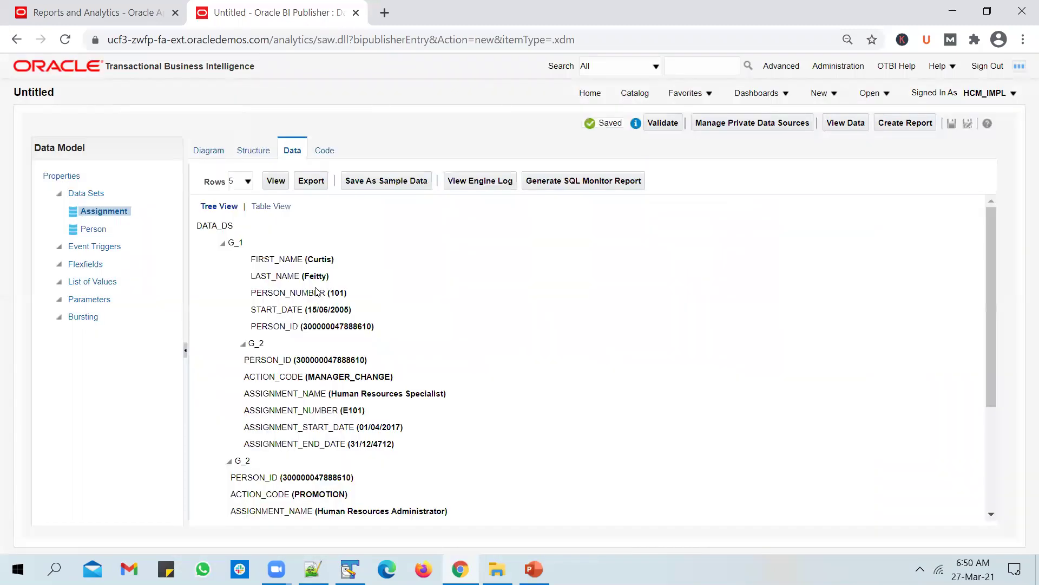
click(272, 206)
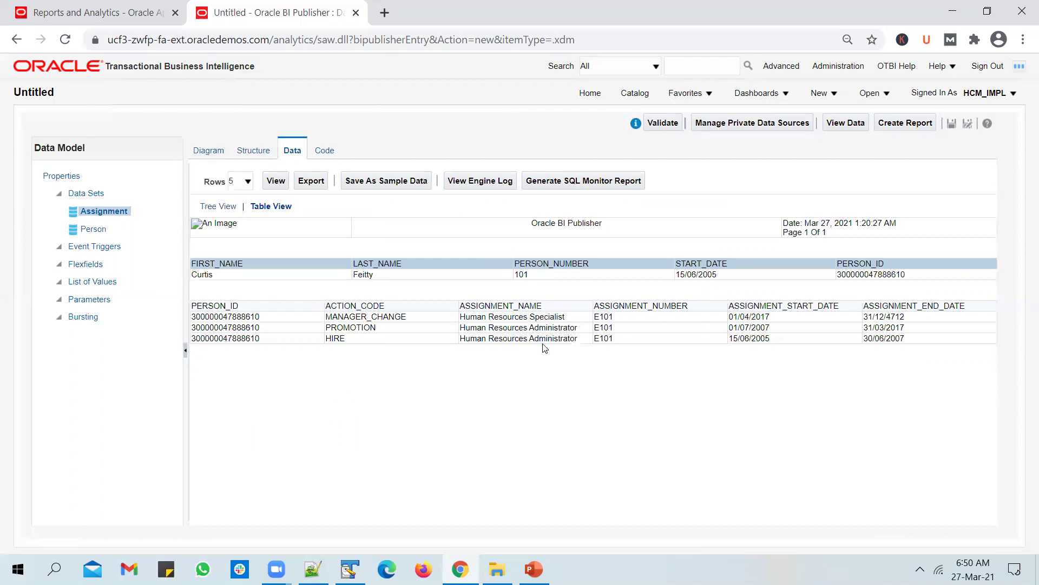
Check the report's required header fields on slide 2 in PowerPoint and return to Oracle BI Publisher.
click(534, 568)
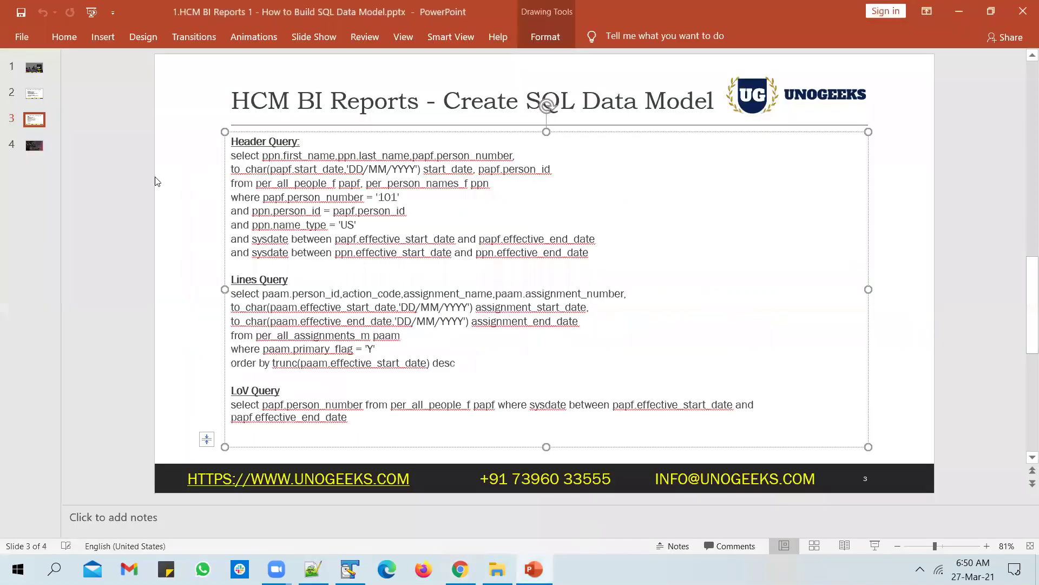
click(35, 94)
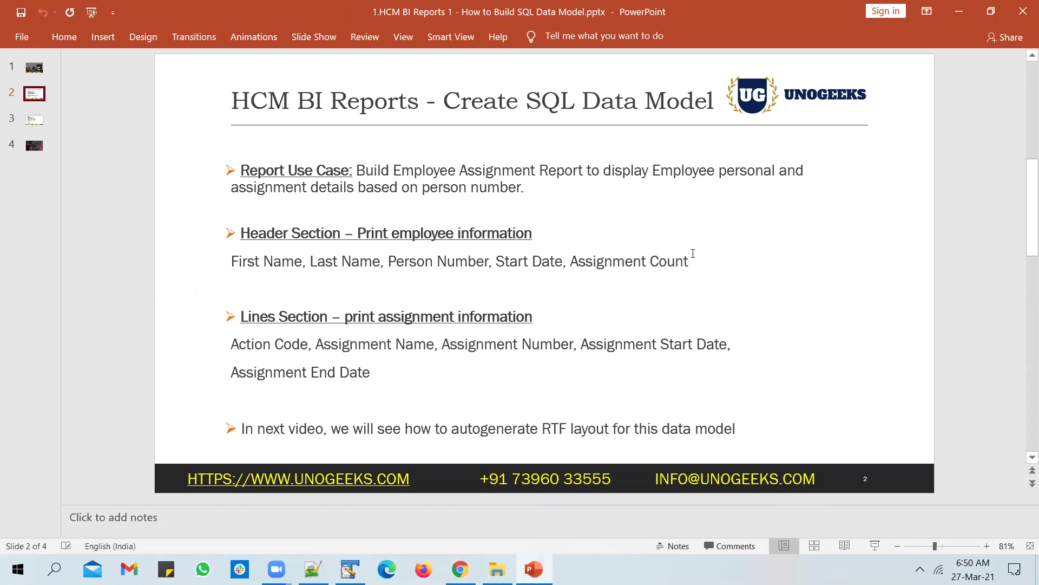
key(alt+Tab)
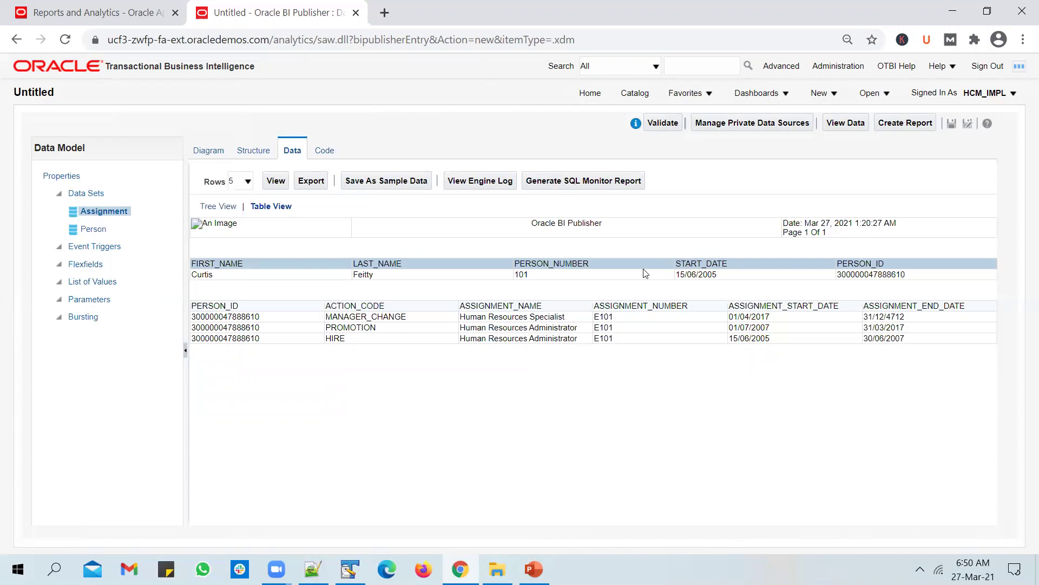
In the diagram, add an Integer count of G_2's ASSIGNMENT_NUMBER as an aggregate element in G_1.
click(209, 149)
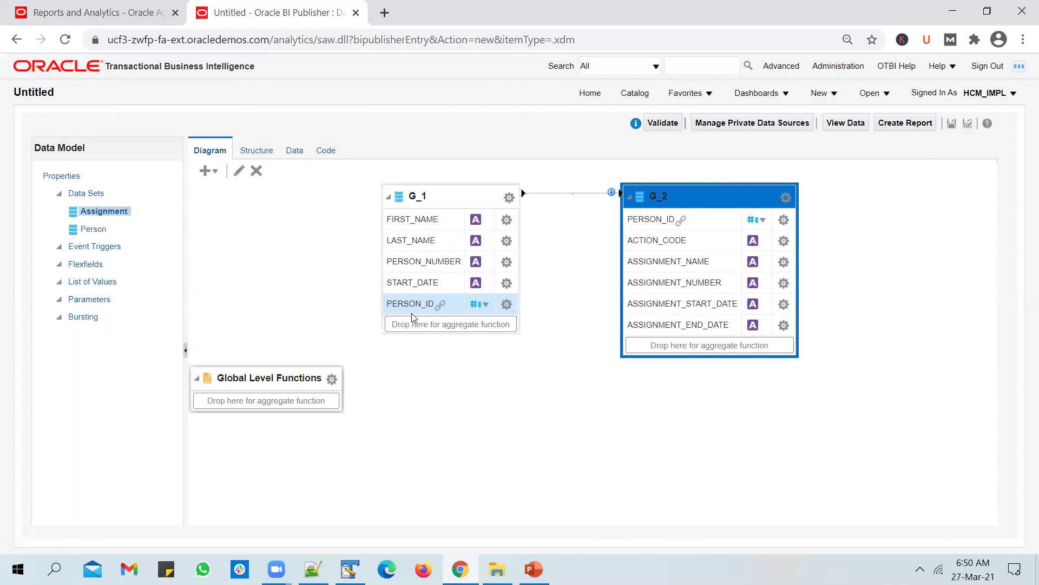
drag(664, 287, 665, 288)
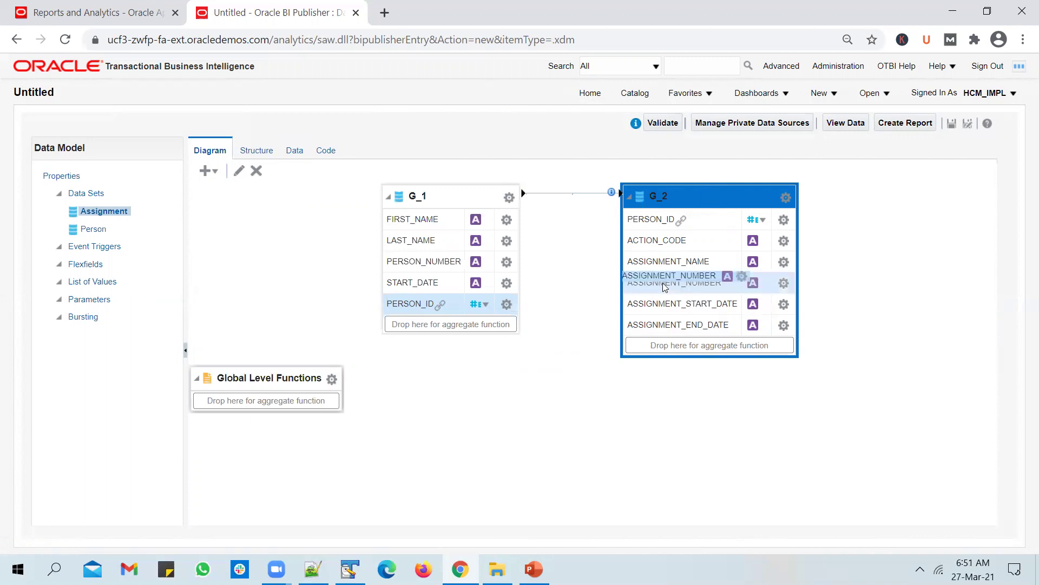
drag(665, 287, 432, 333)
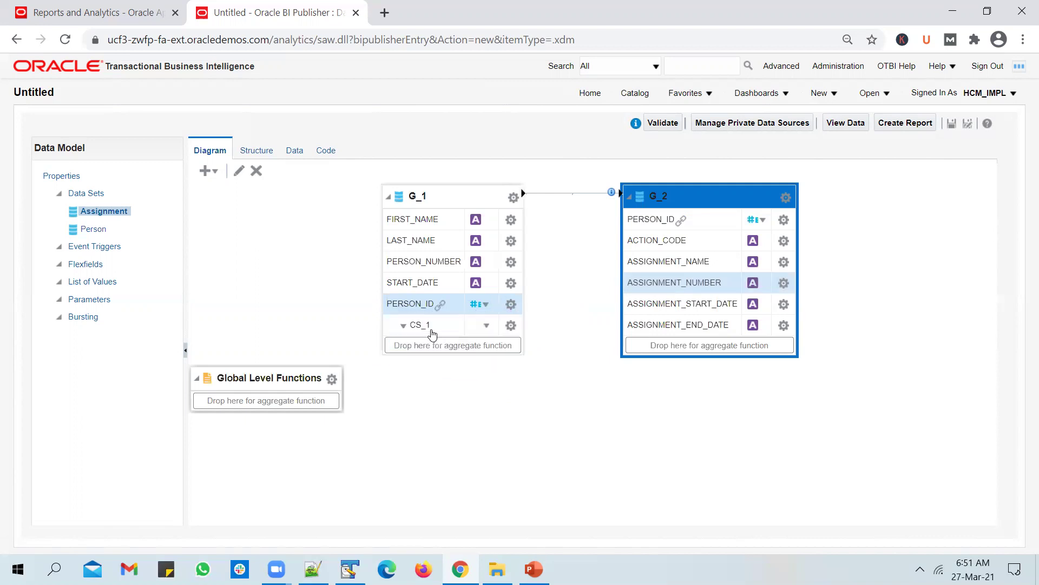
click(486, 325)
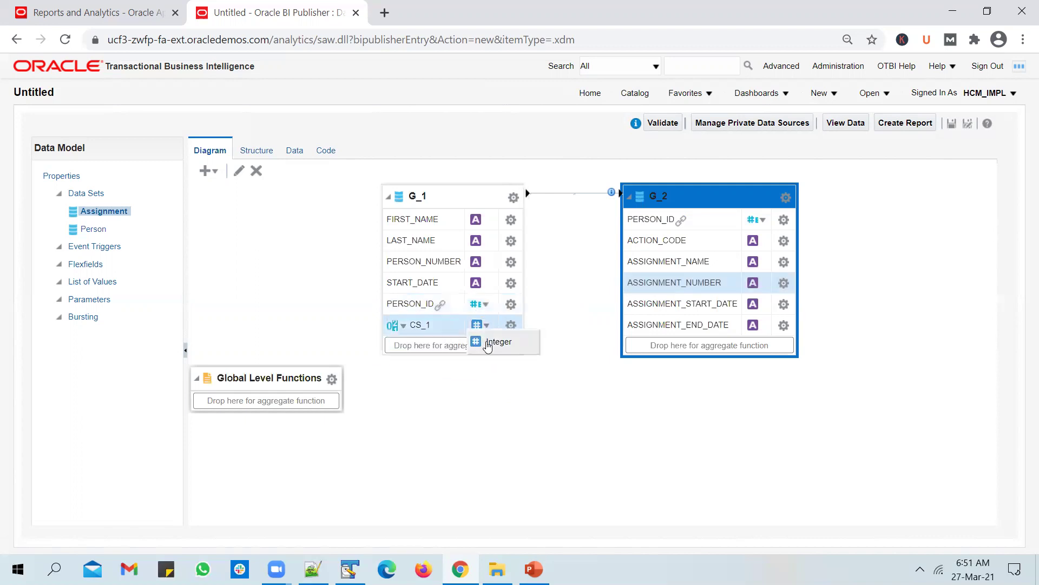
In the aggregate element's properties, set both the alias and the display name to CS_ASSIGN_COUNT.
click(510, 325)
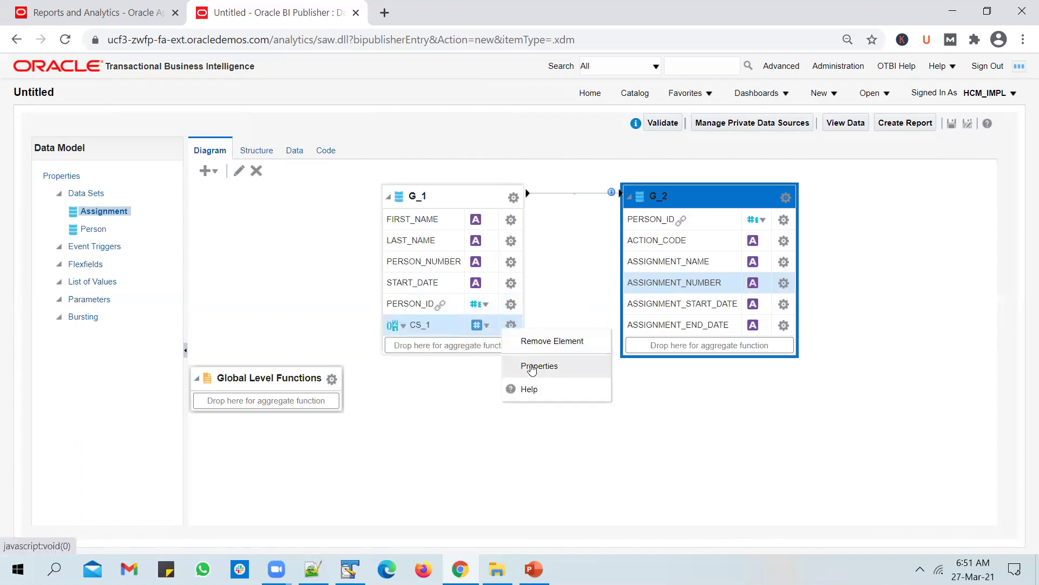
click(531, 367)
click(475, 270)
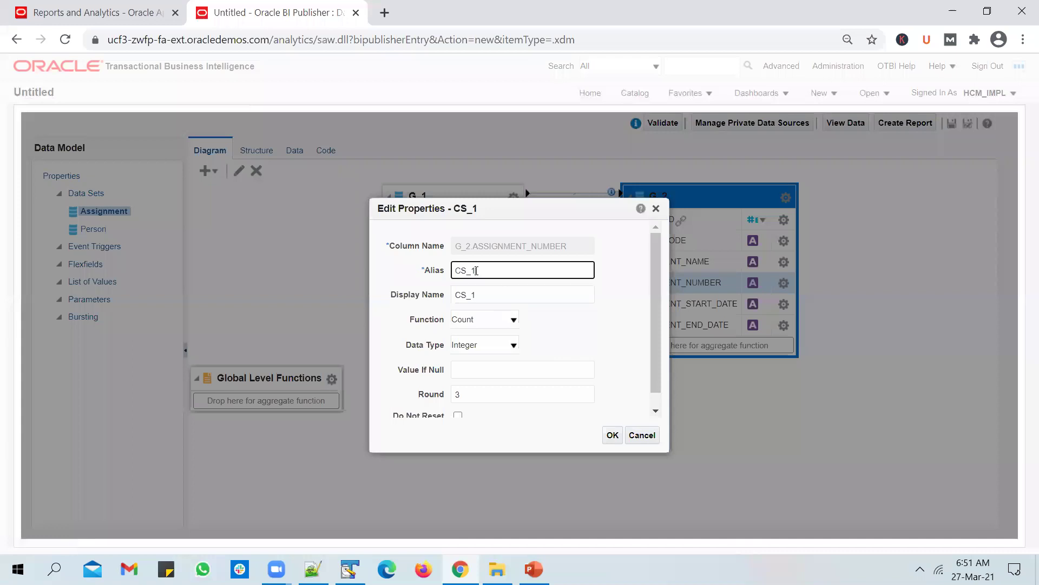
key(BackSpace)
text(Assing)
key(BackSpace)
key(BackSpace)
key(BackSpace)
key(BackSpace)
key(BackSpace)
text(SSI)
text(GN_V)
text(OUNT)
key(ctrl+a)
key(ctrl+c)
key(Tab)
key(ctrl+v)
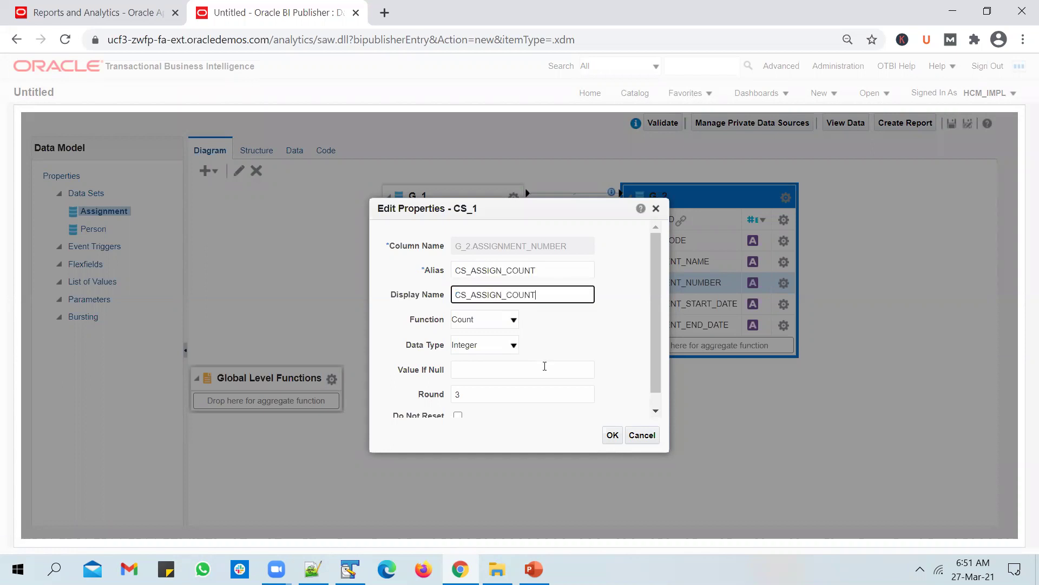
Review the available aggregate functions for CS_ASSIGN_COUNT and apply its properties with the Count function.
click(472, 320)
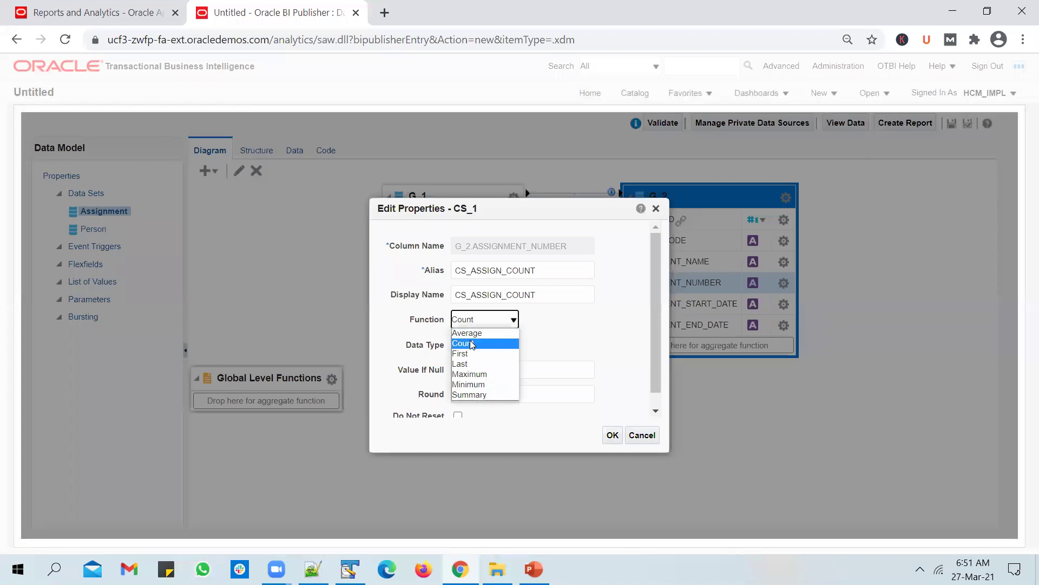
click(589, 349)
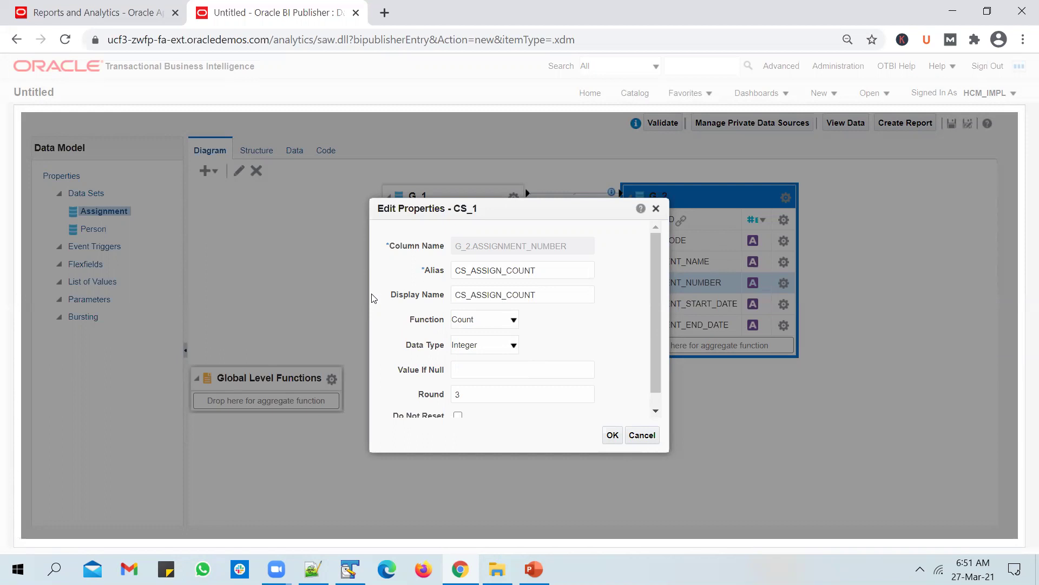
click(514, 322)
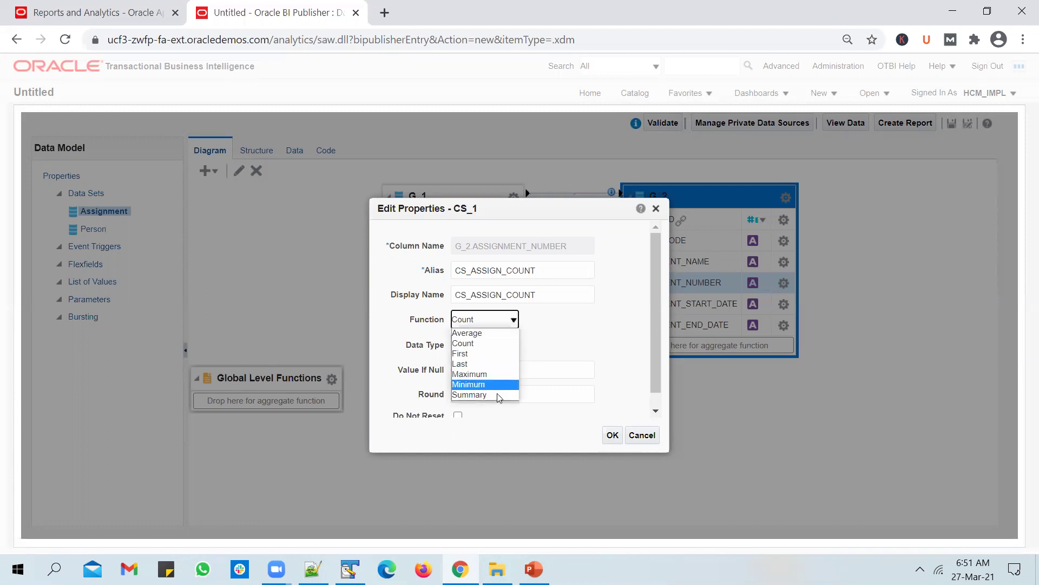
click(548, 344)
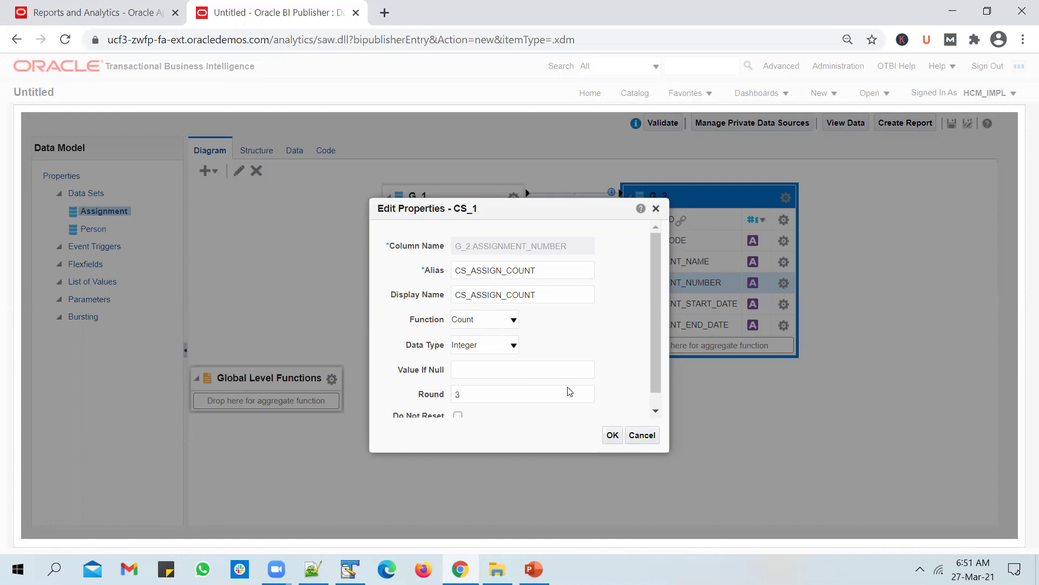
click(610, 436)
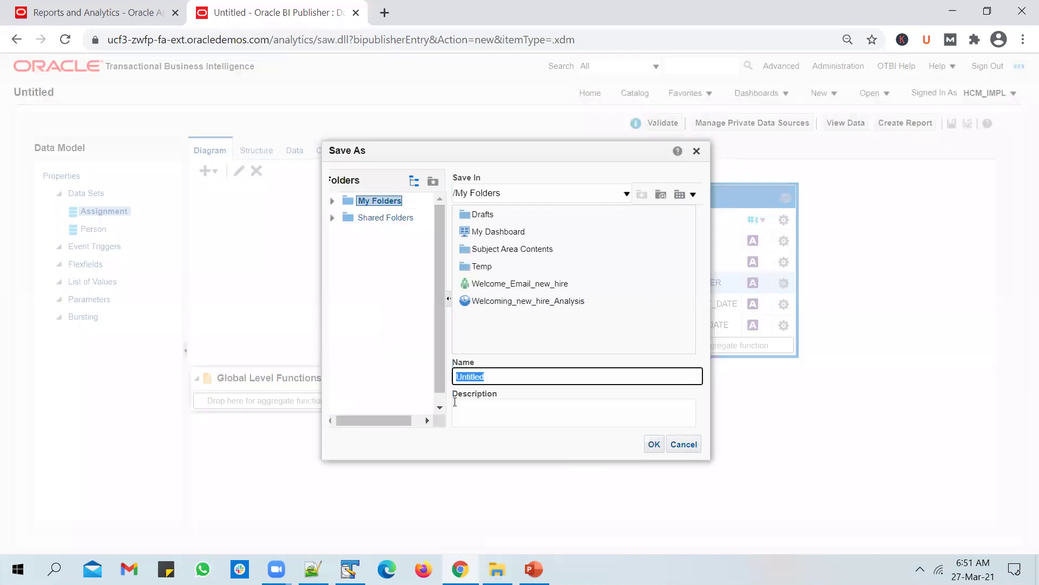
Choose /Shared Folders/Custom/Unogeeks as the location for saving the data model.
click(365, 220)
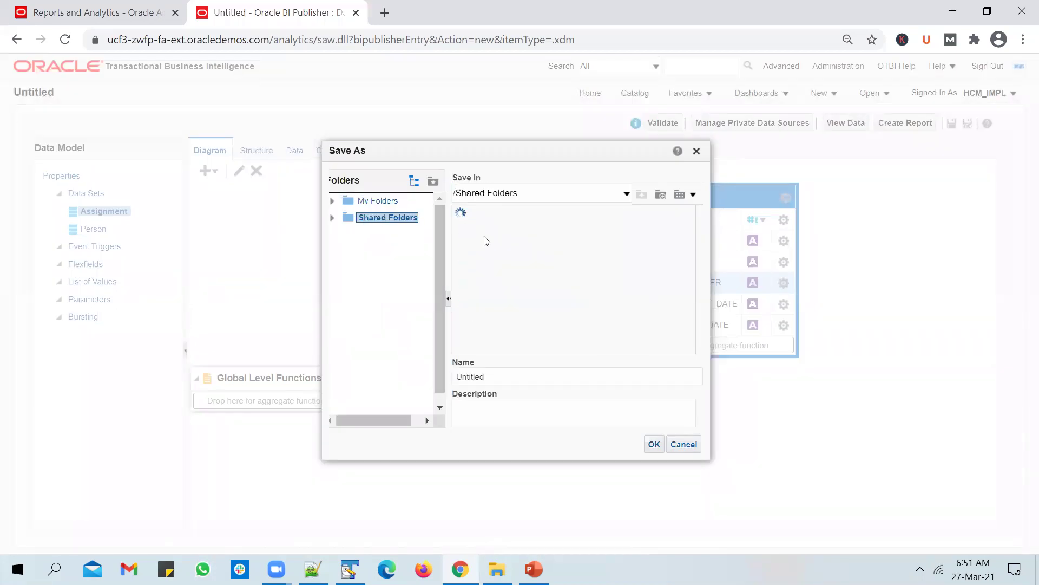
drag(533, 350, 487, 363)
click(488, 267)
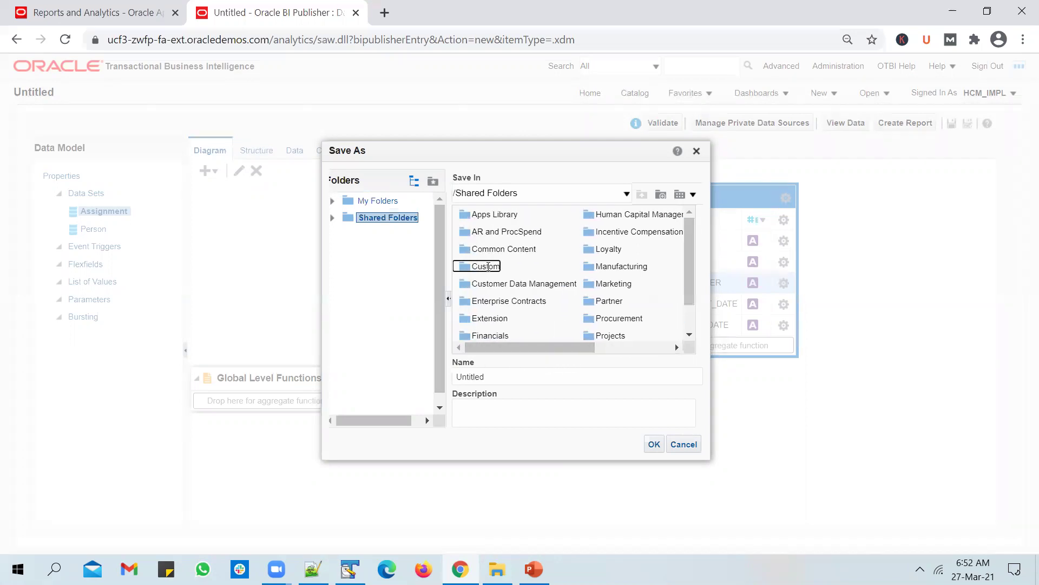
double_click(486, 266)
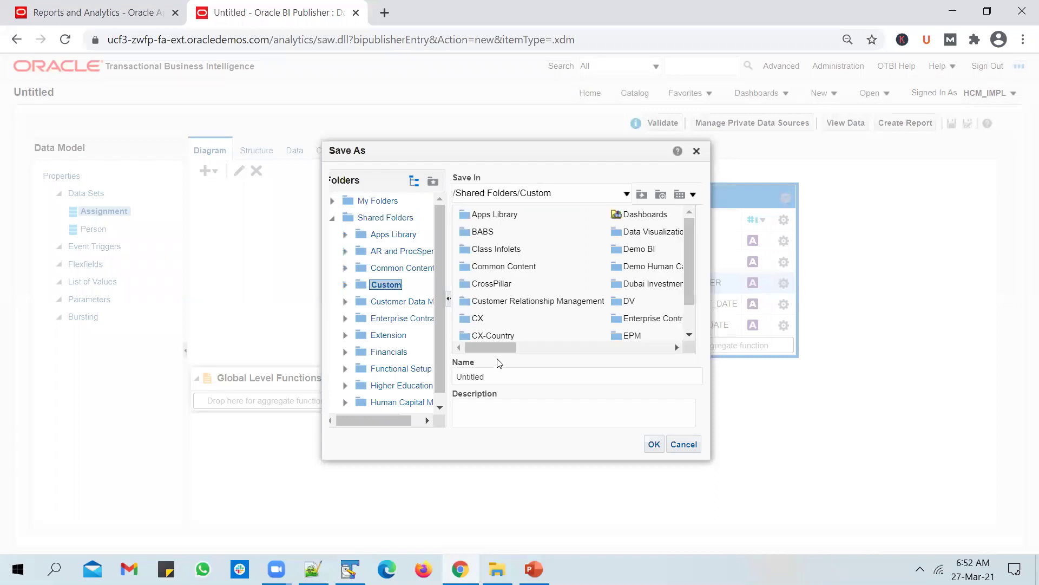
drag(492, 348, 626, 342)
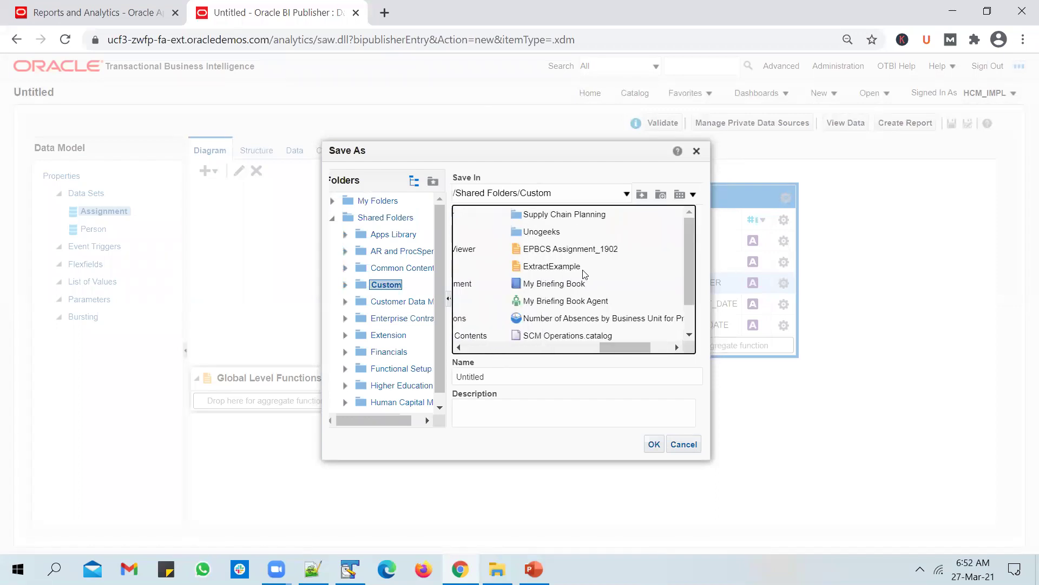
double_click(529, 232)
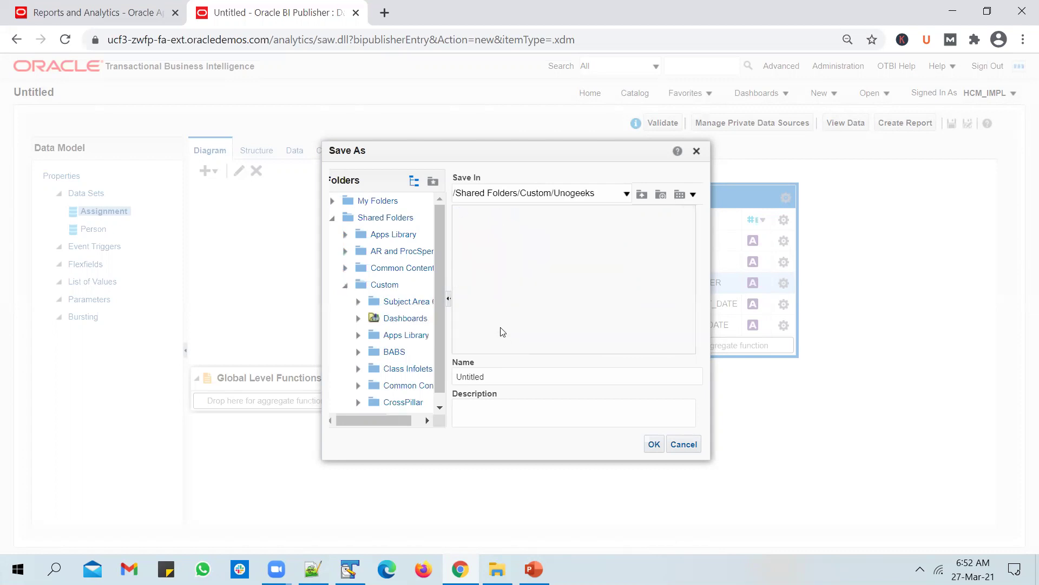
Save the data model under the name Unogeeks Employee Assignment Data Model.
double_click(470, 377)
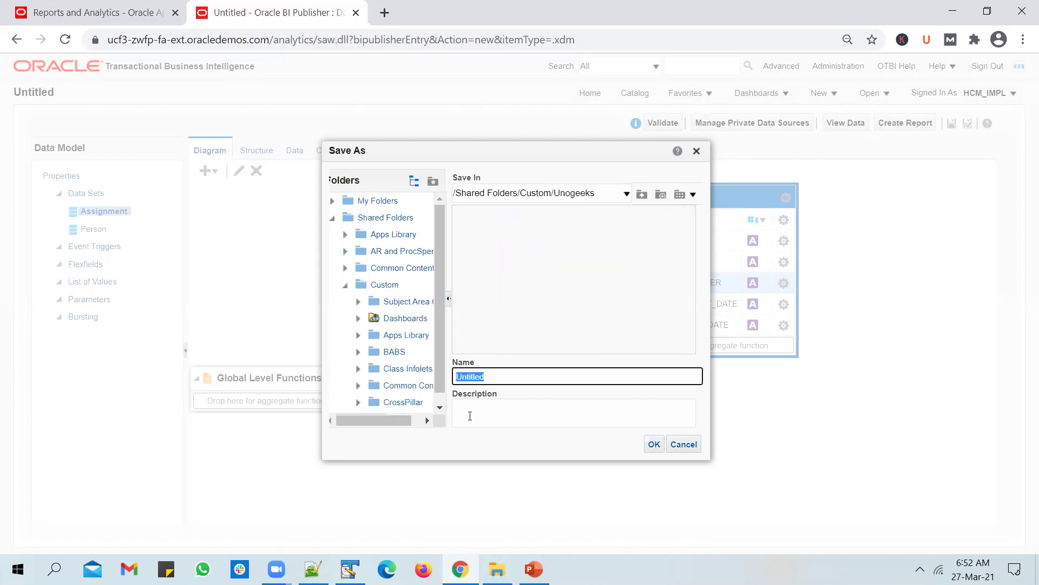
text(Unogeeks )
text(Empl)
text(Emplo)
text(yee )
text(Assign)
text(me)
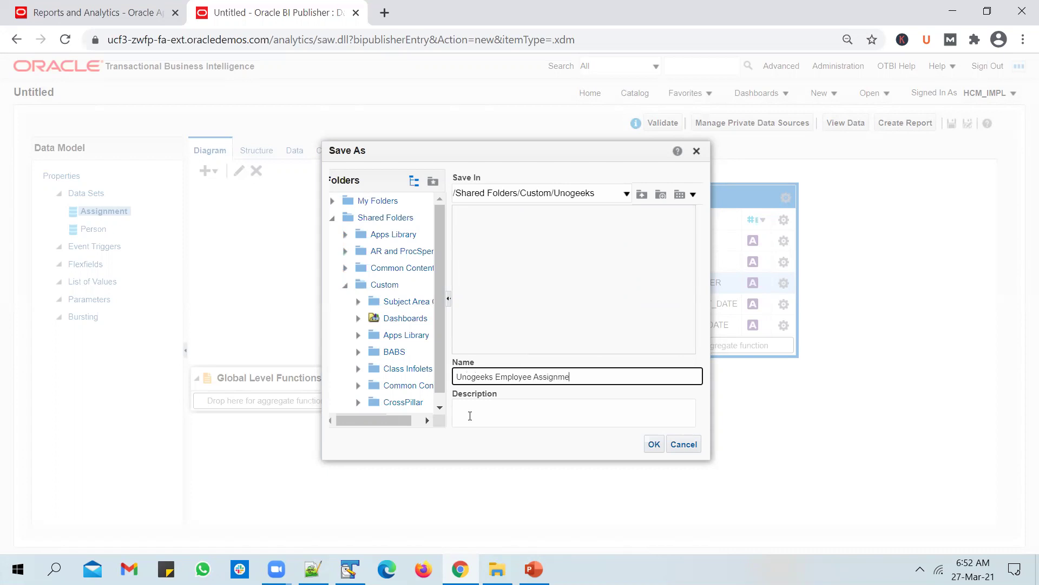
text(nt Data Model)
click(652, 444)
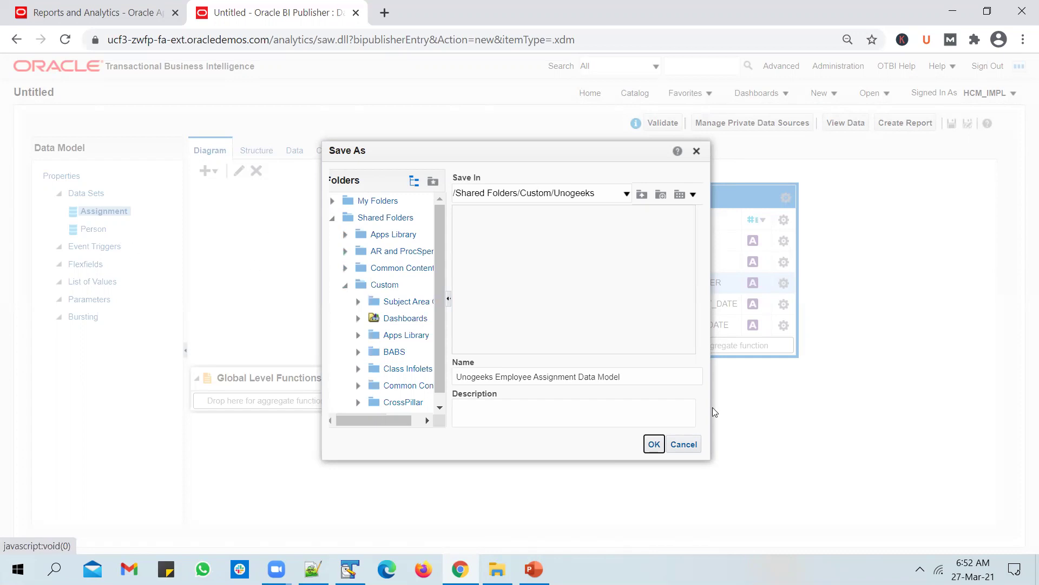
click(653, 444)
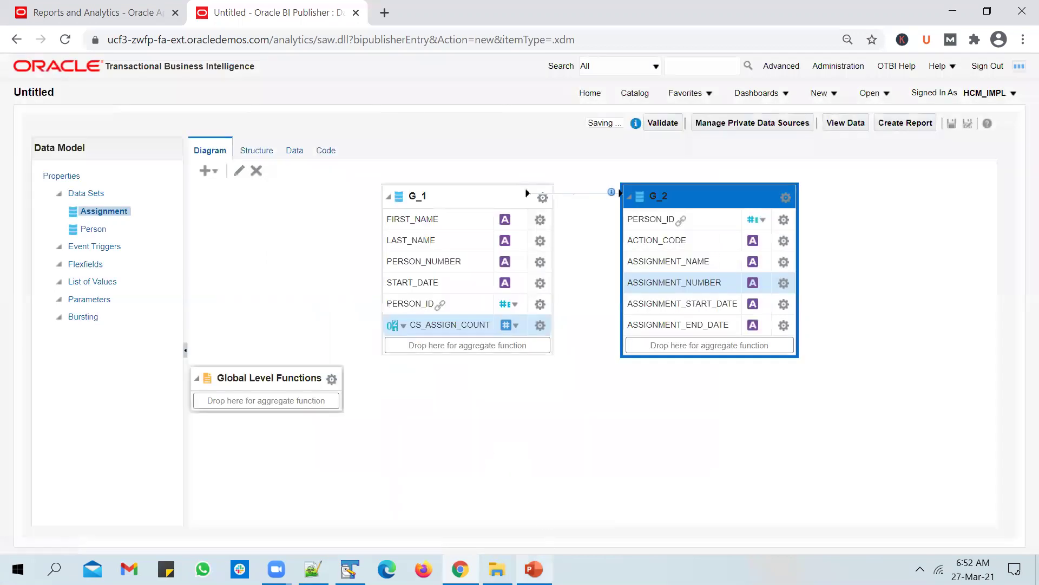
Check the report use case in PowerPoint and preview the saved data model's data as a tree and as a table.
click(534, 569)
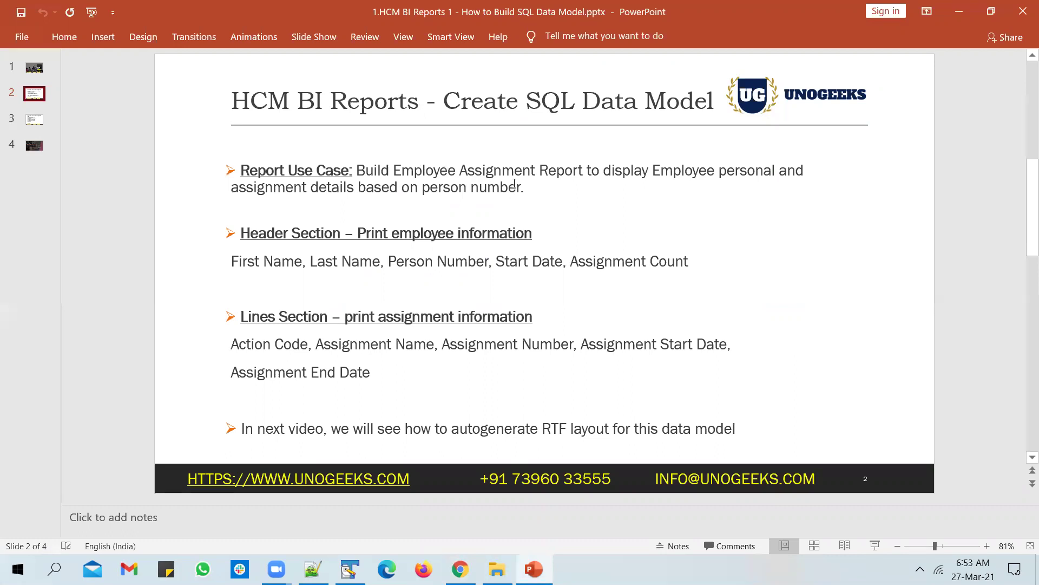
key(alt+Tab)
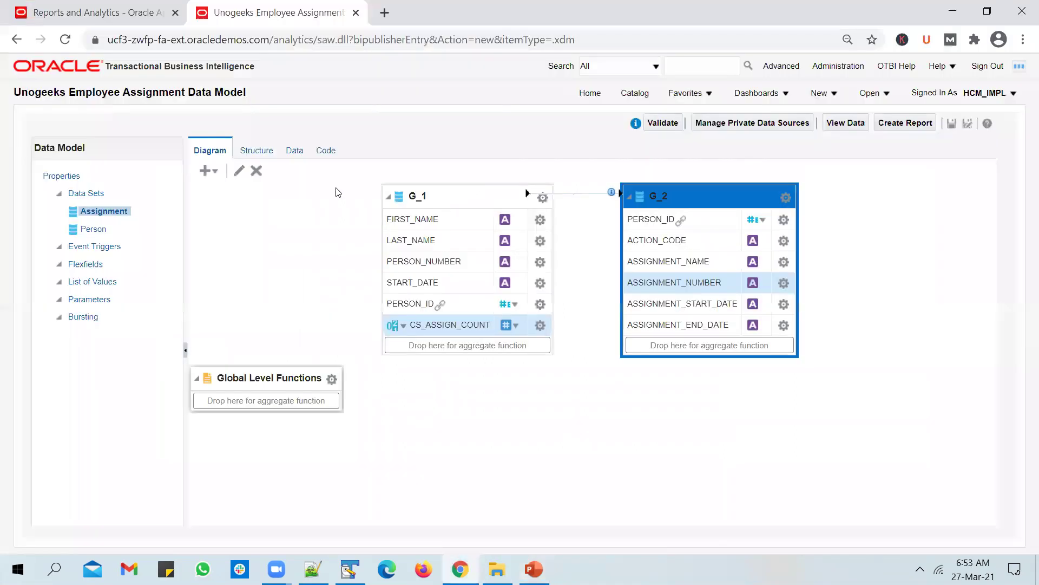
click(299, 154)
click(277, 182)
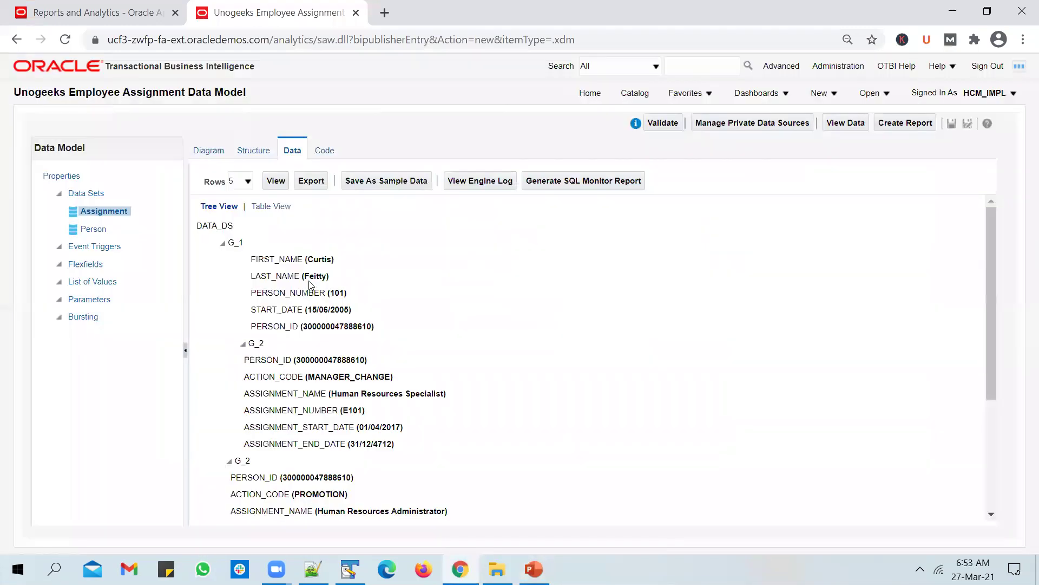
click(275, 209)
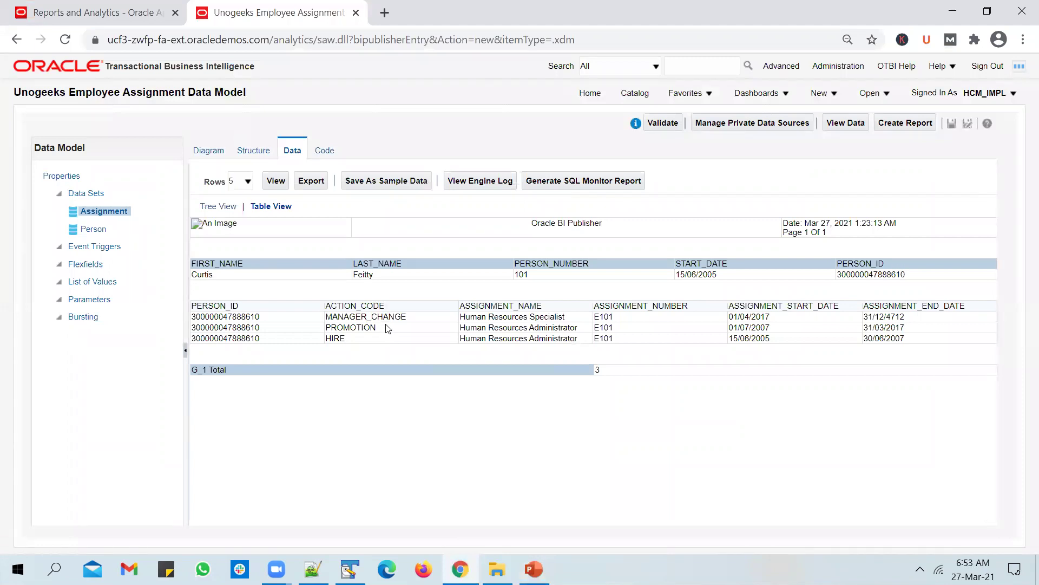
In the Person data set's SQL query, replace the fixed person number with :p_person_number and create the parameter for that bind variable.
click(213, 151)
click(431, 187)
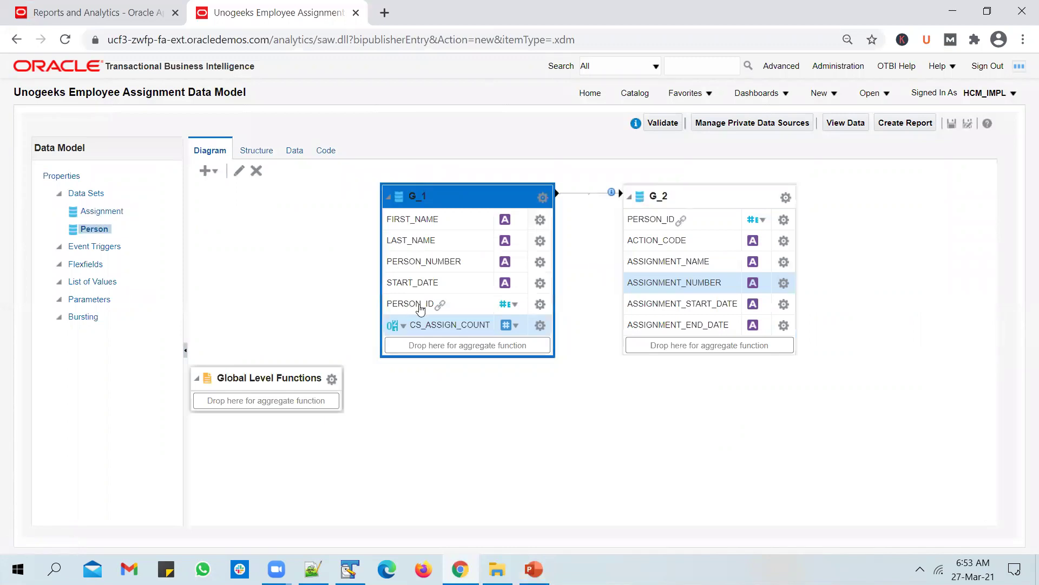
click(239, 171)
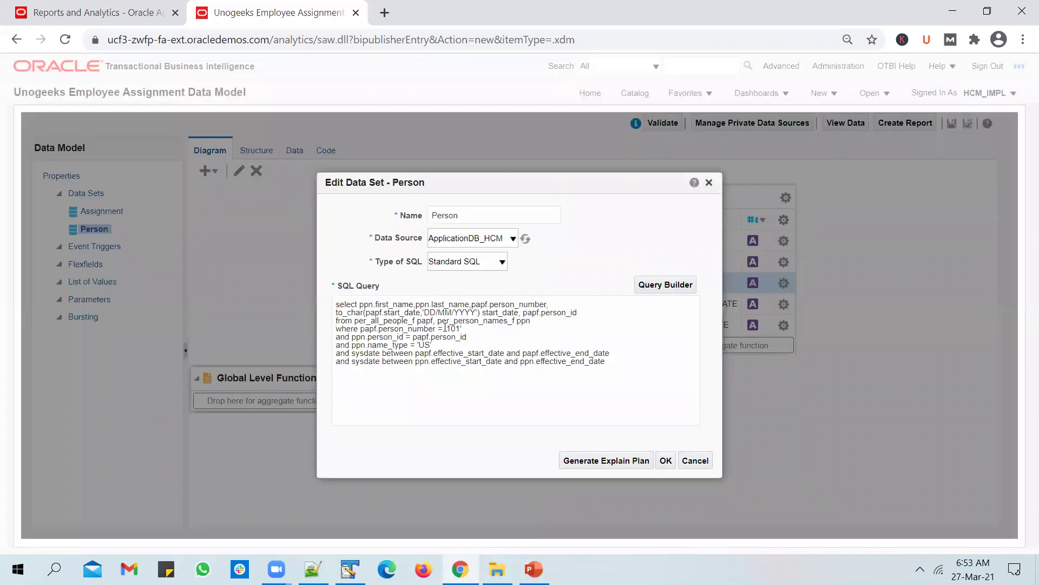
drag(444, 328, 467, 329)
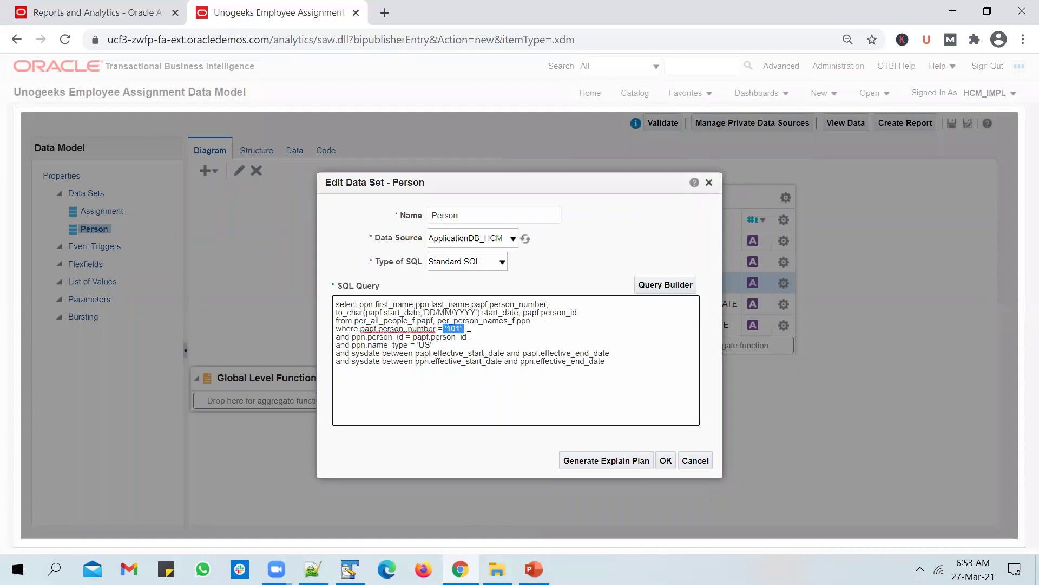
key(BackSpace)
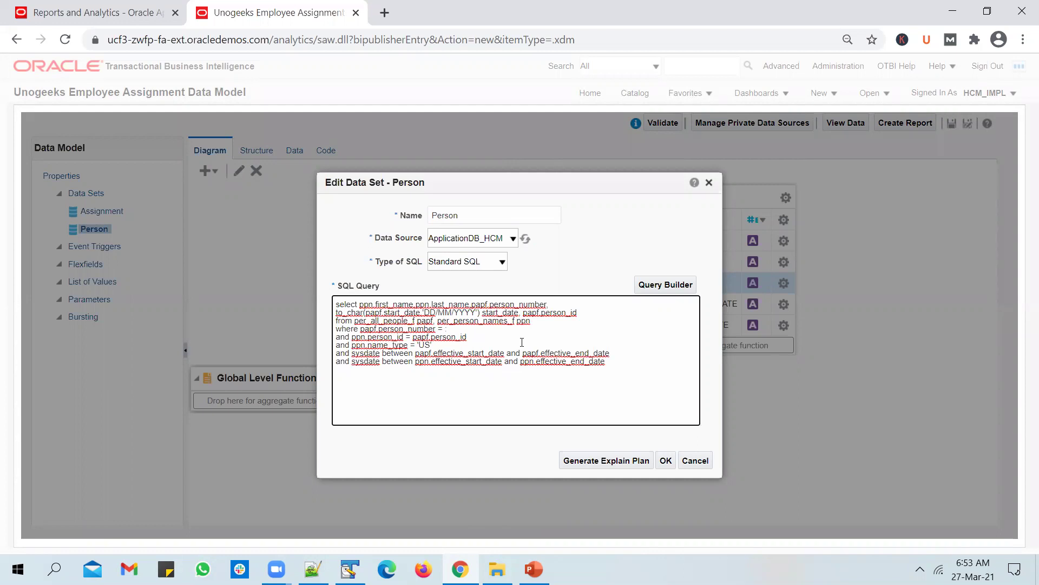
text(:p_)
text(person_number)
click(665, 461)
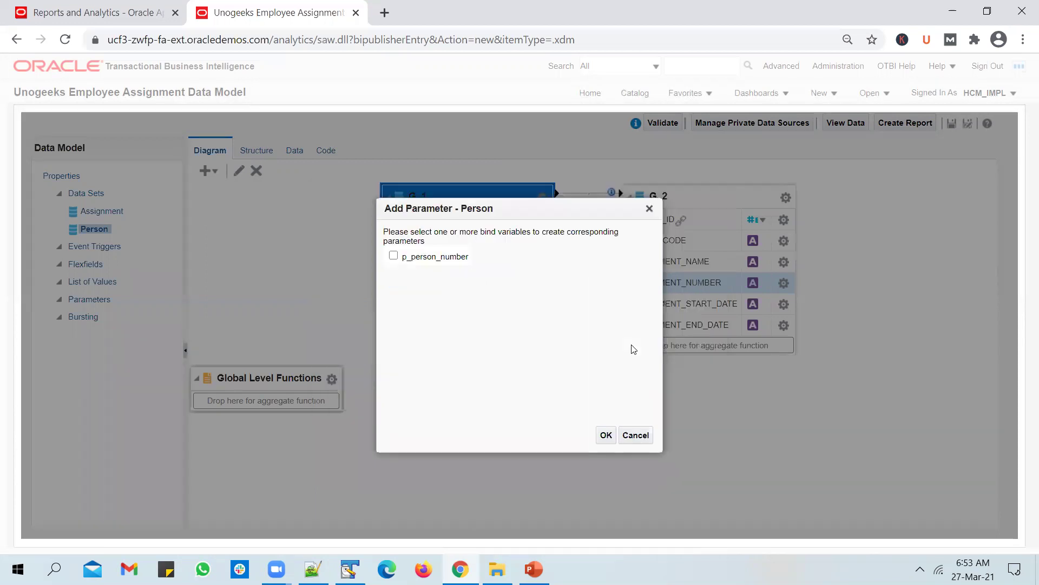
click(396, 257)
click(605, 436)
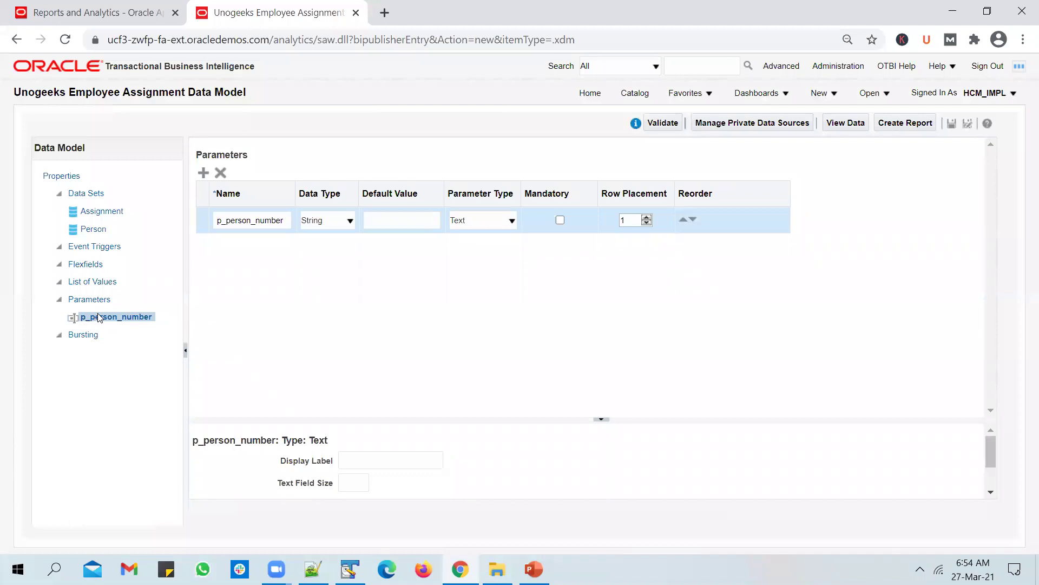
Give p_person_number the sample person number as default value and Person Number as display label, and save the data model.
click(414, 224)
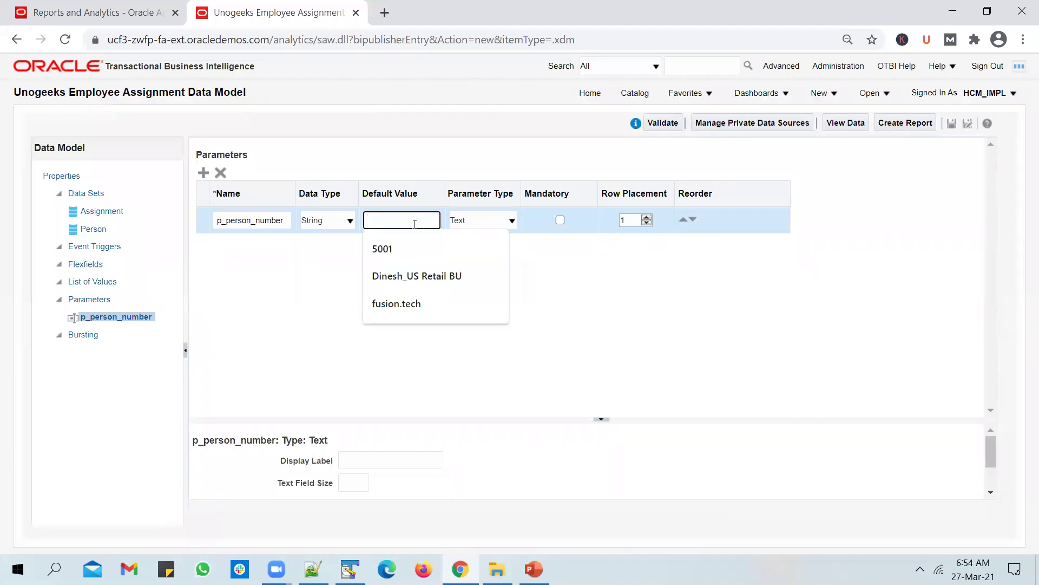
text(101)
drag(501, 427, 524, 323)
click(368, 335)
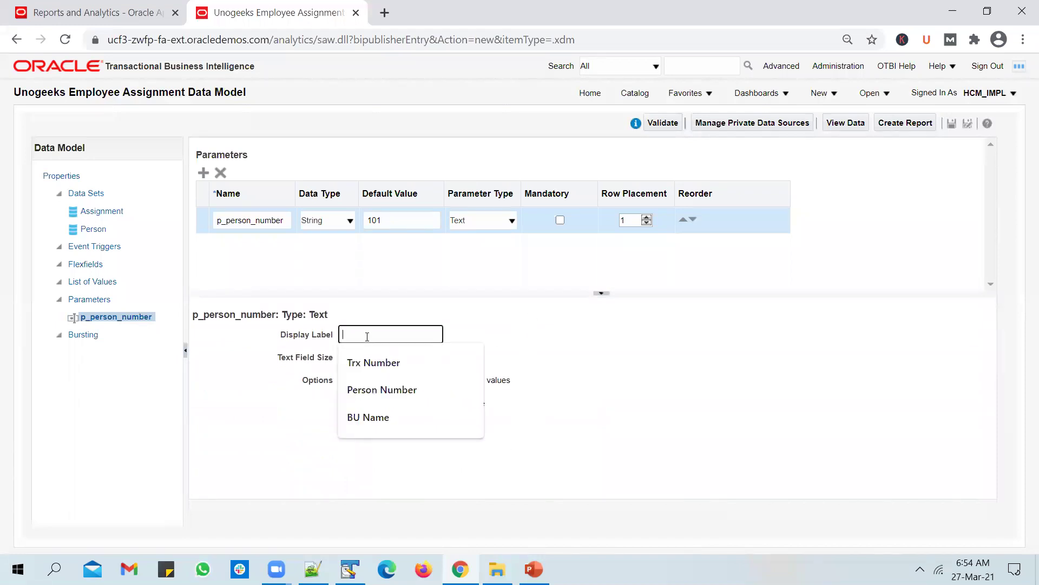
click(416, 391)
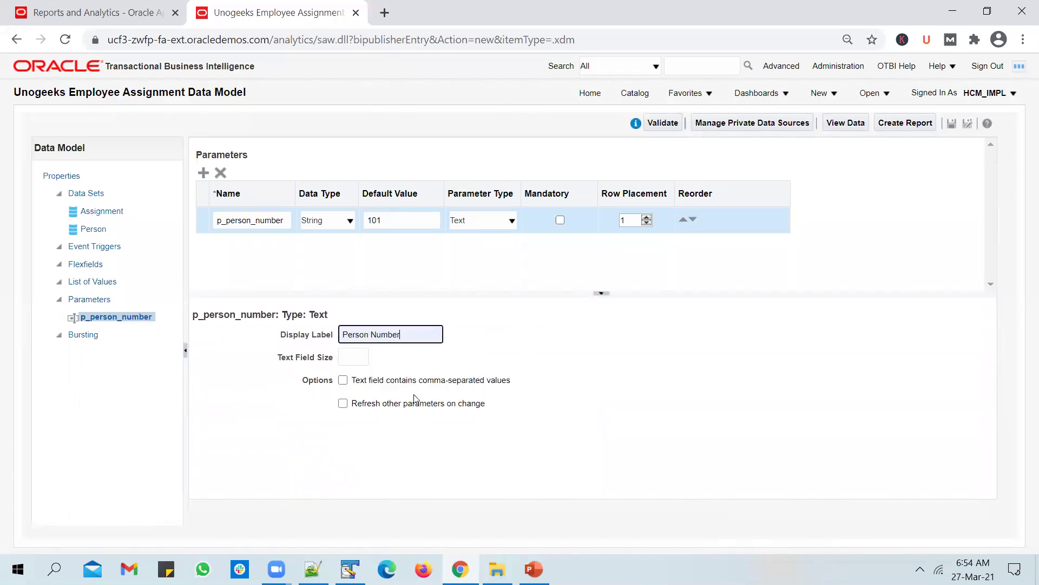
click(952, 123)
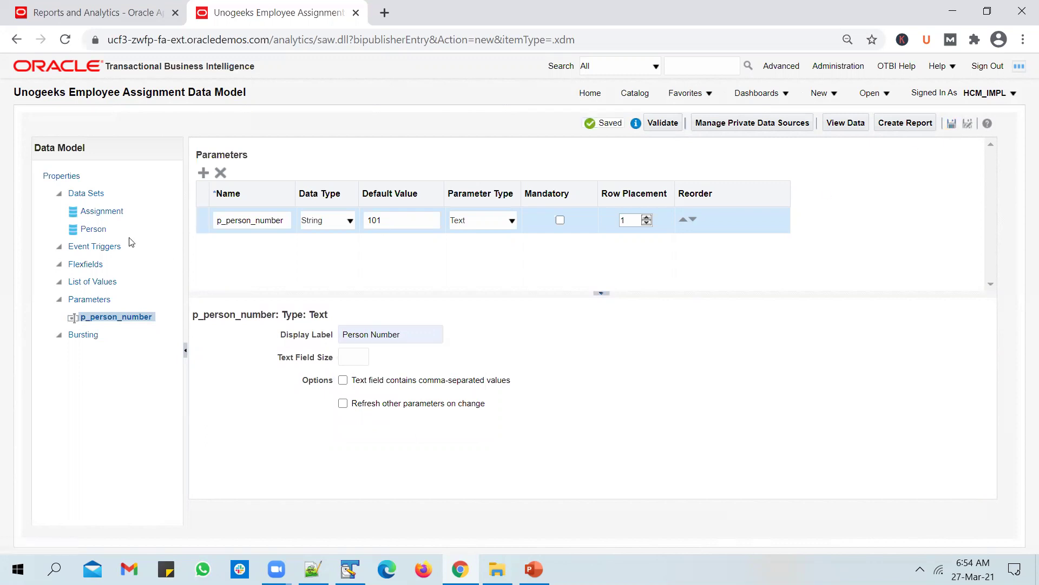
Preview the data for the default person number and show it in table view.
click(98, 229)
click(295, 152)
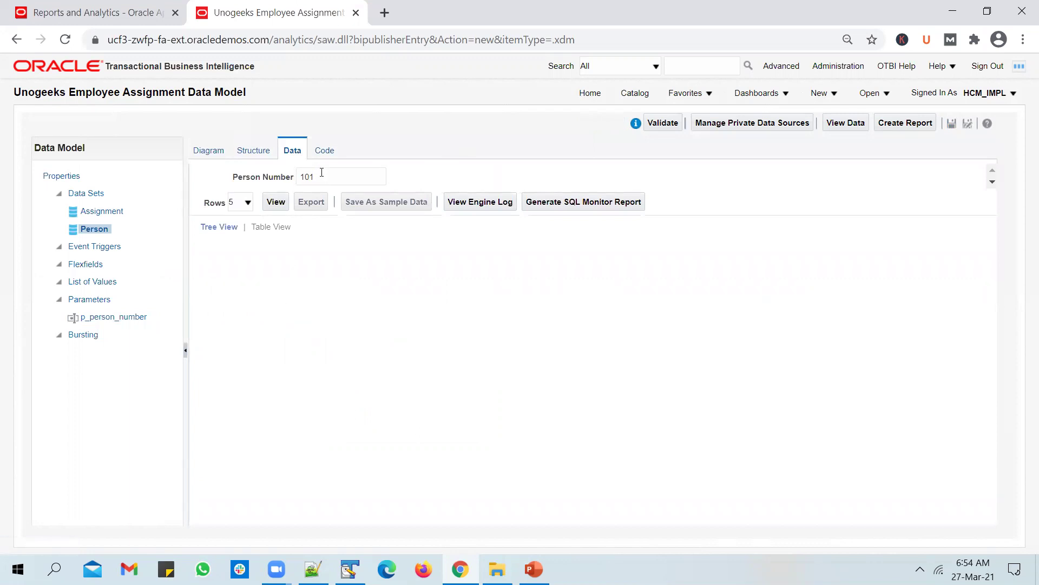
click(276, 201)
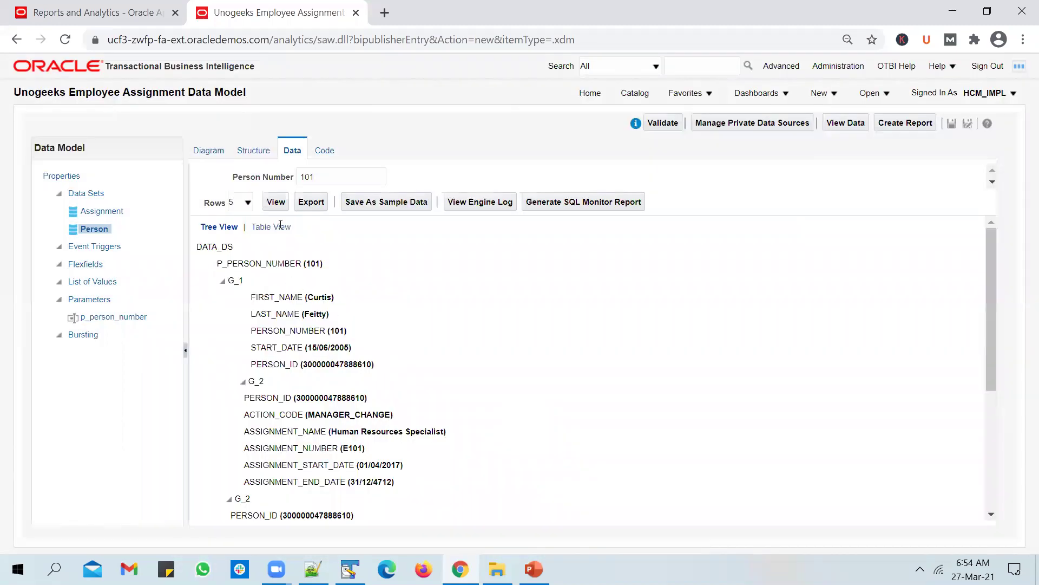
click(271, 226)
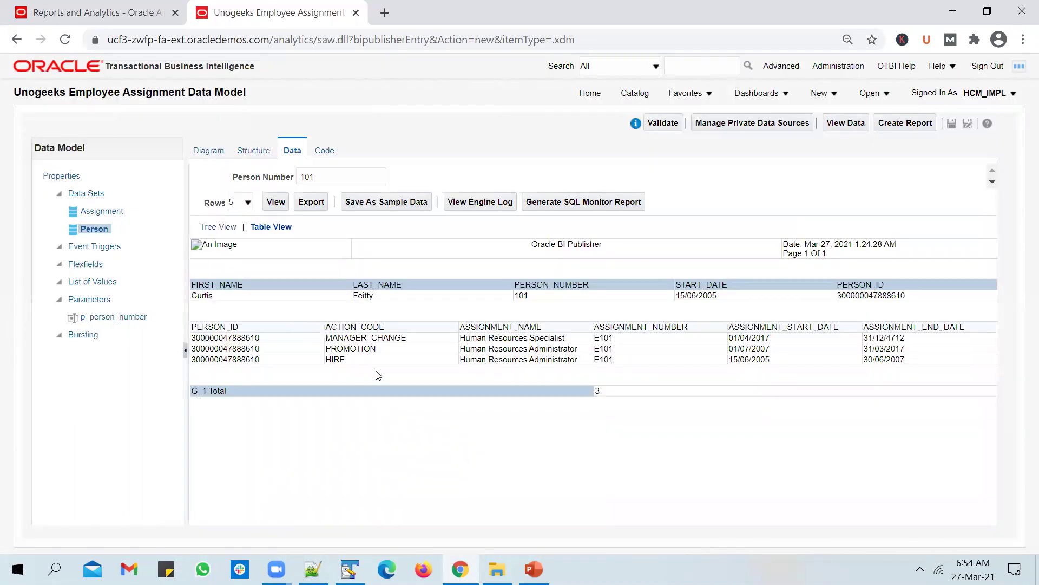
Run the data preview with a different person number entered in the Person Number parameter.
drag(323, 177, 302, 176)
text(2259)
click(276, 202)
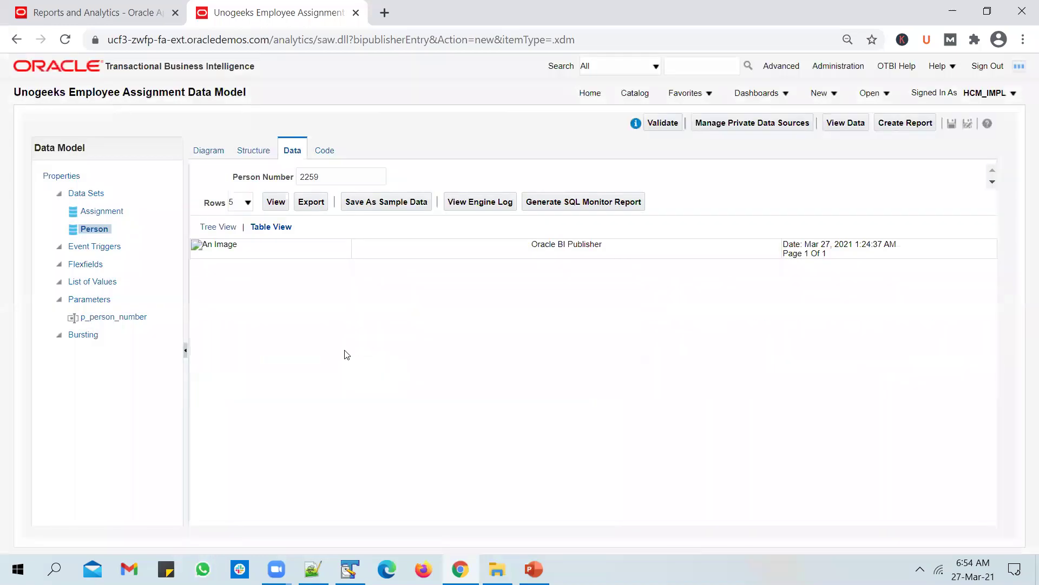
click(320, 183)
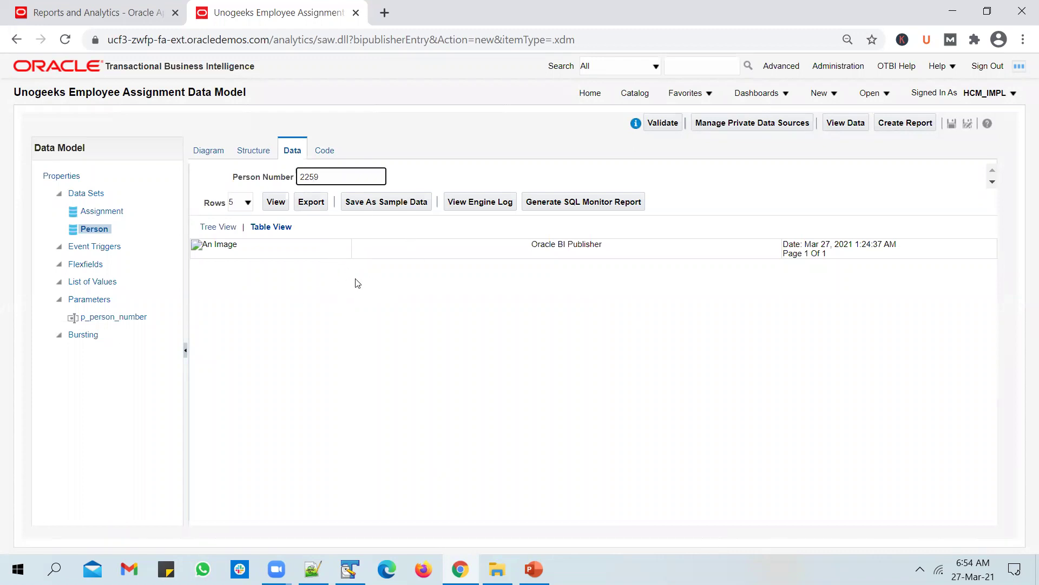
double_click(312, 176)
click(333, 179)
Add a SQL Query list of values named person_number_lov with ApplicationDB_HCM as its data source.
click(108, 283)
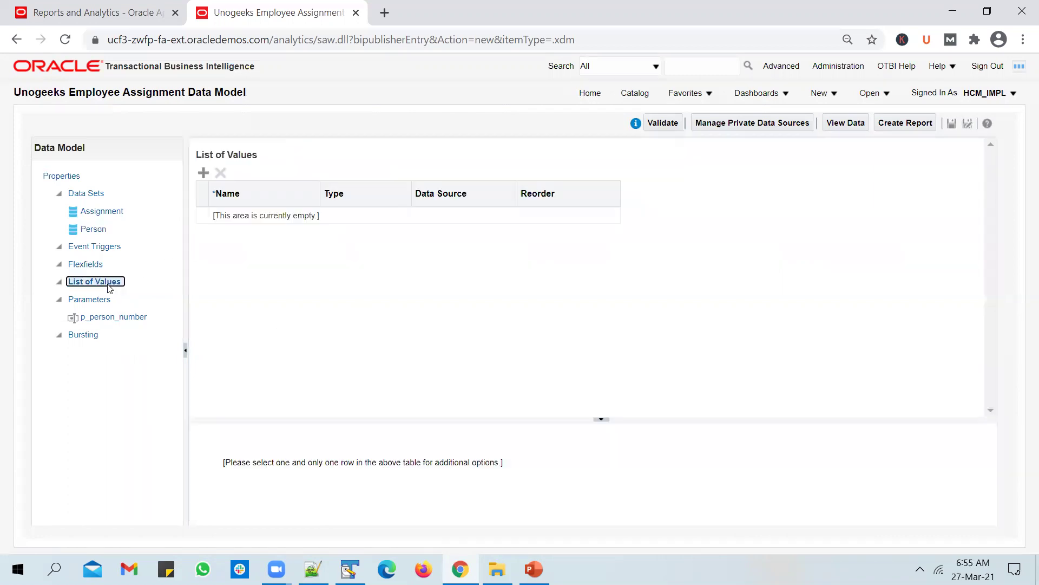
click(203, 172)
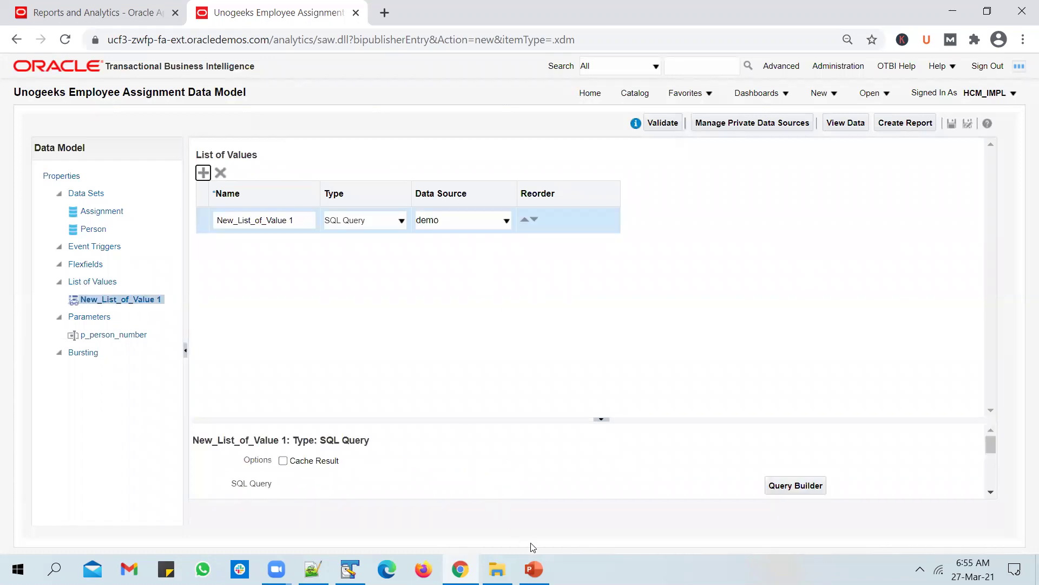
click(292, 220)
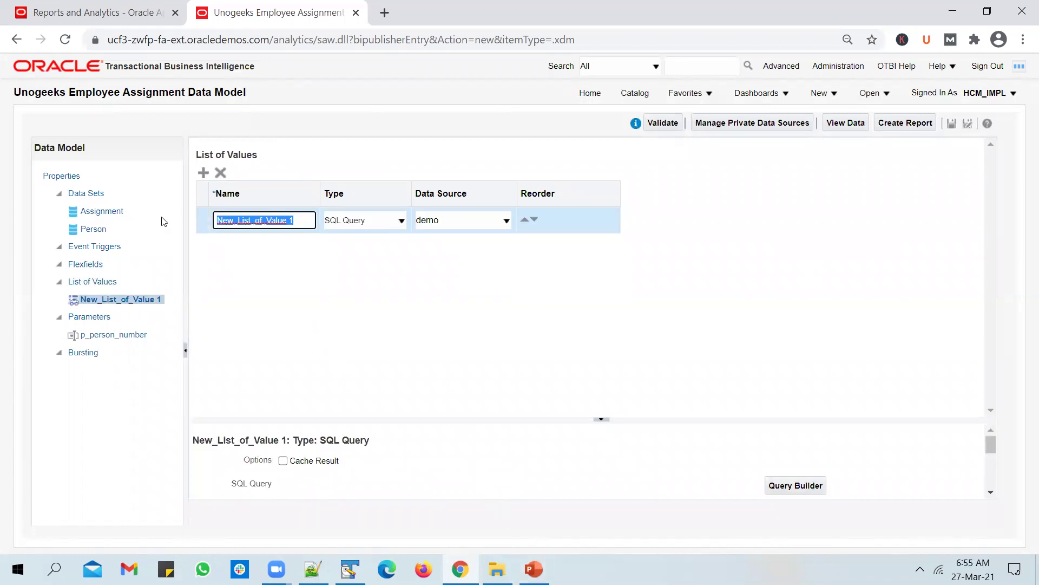
text(per)
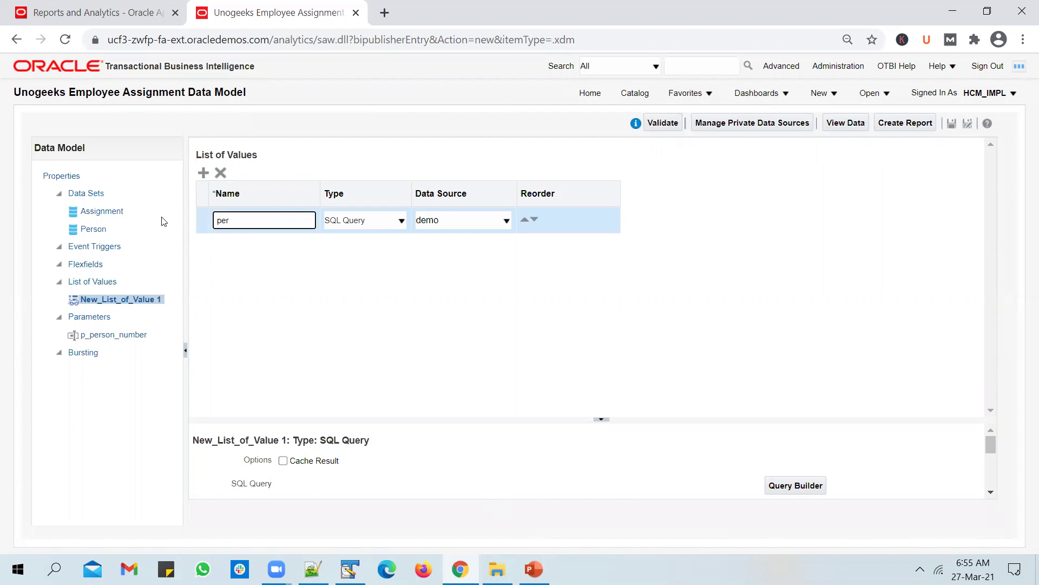
text(son_number_lov)
key(Tab)
key(Tab)
key(alt+Down)
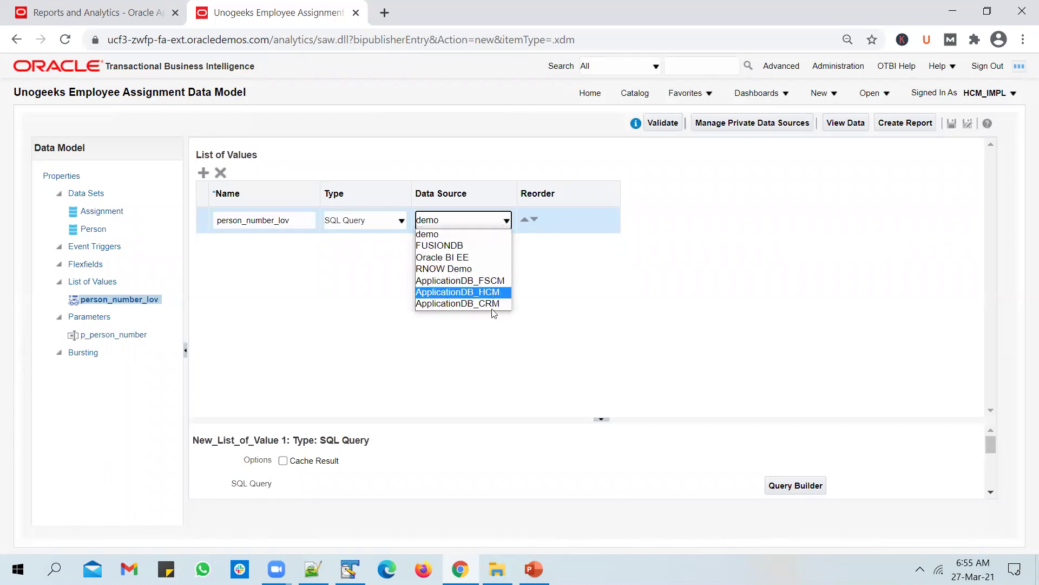
click(492, 293)
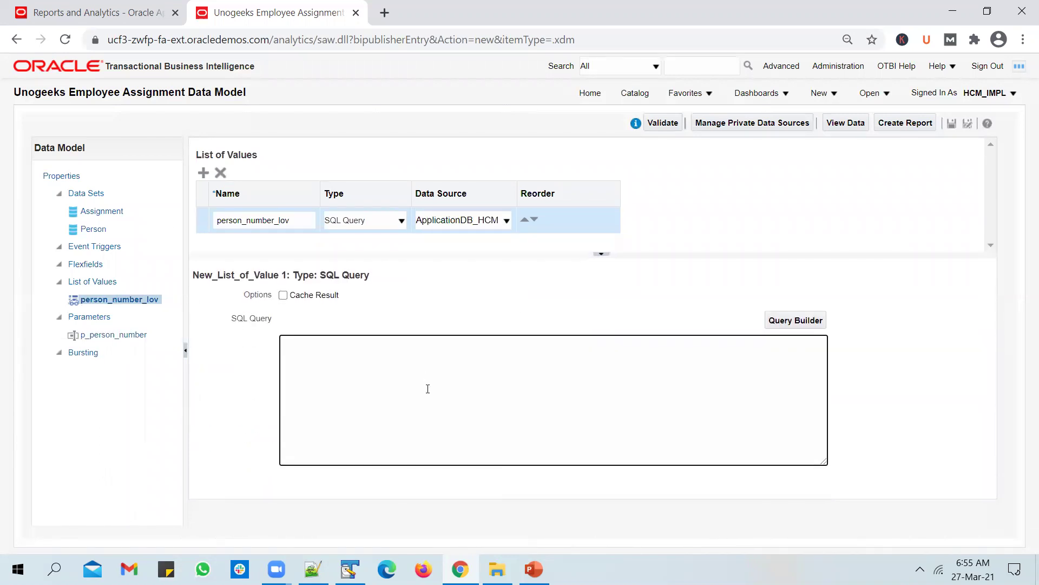
Copy the LoV Query from slide 3 in PowerPoint and insert it as person_number_lov's SQL query in the browser.
key(alt+Tab)
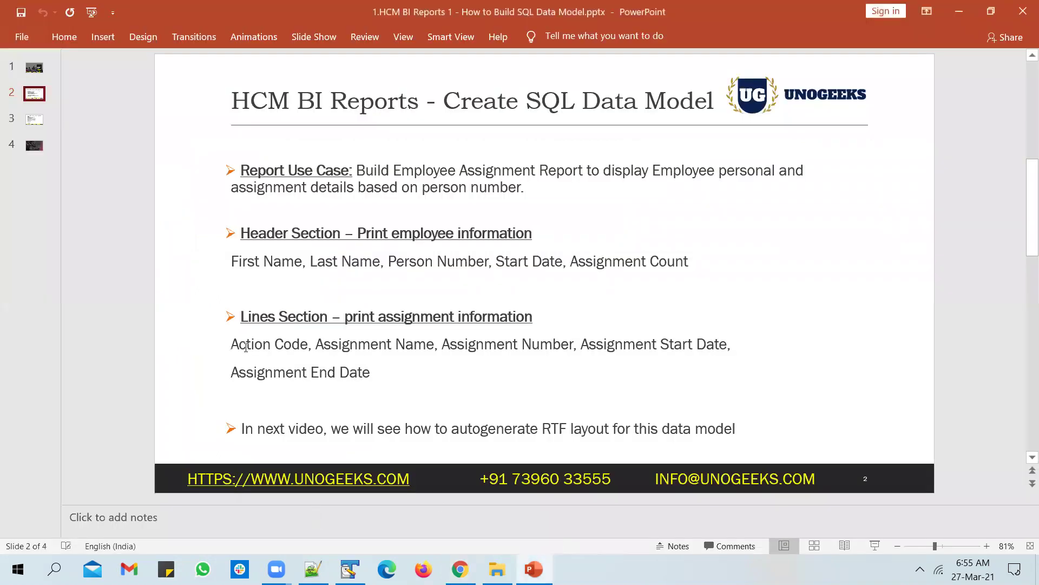
scroll(243, 339, down, 2)
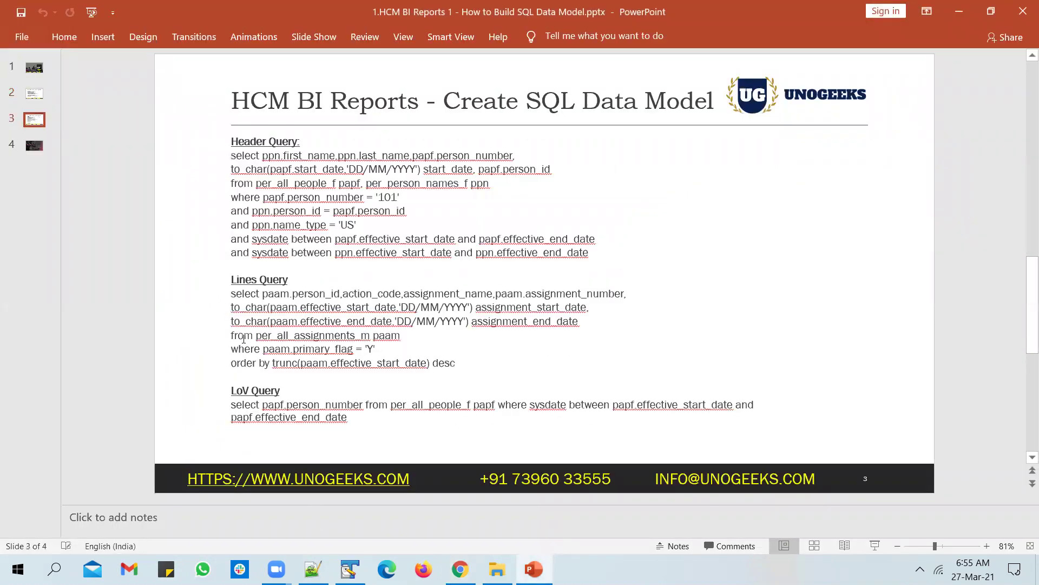
drag(228, 403, 345, 416)
key(ctrl+c)
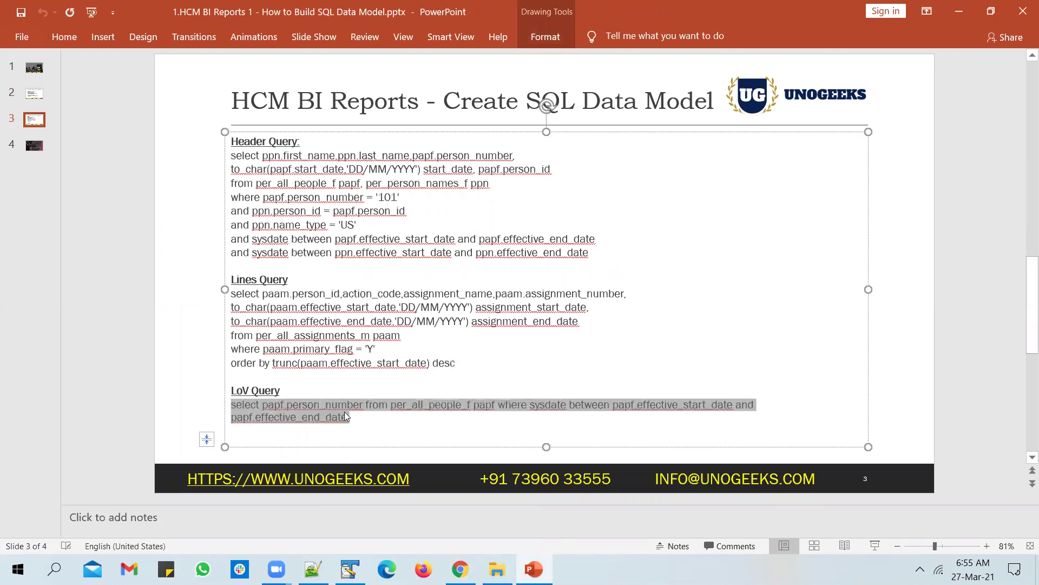
key(alt+Tab)
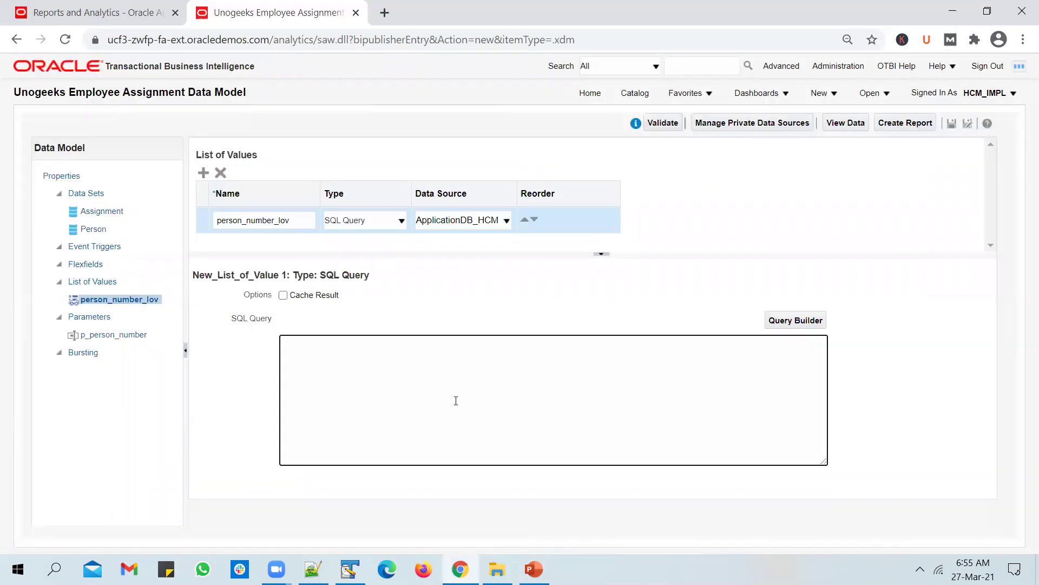
key(ctrl+v)
double_click(450, 345)
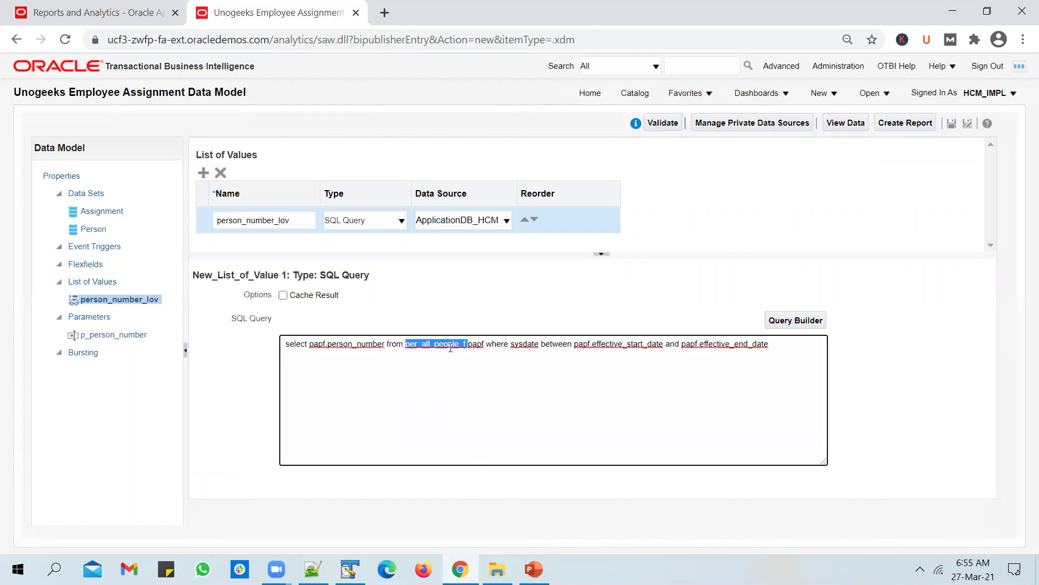
click(466, 344)
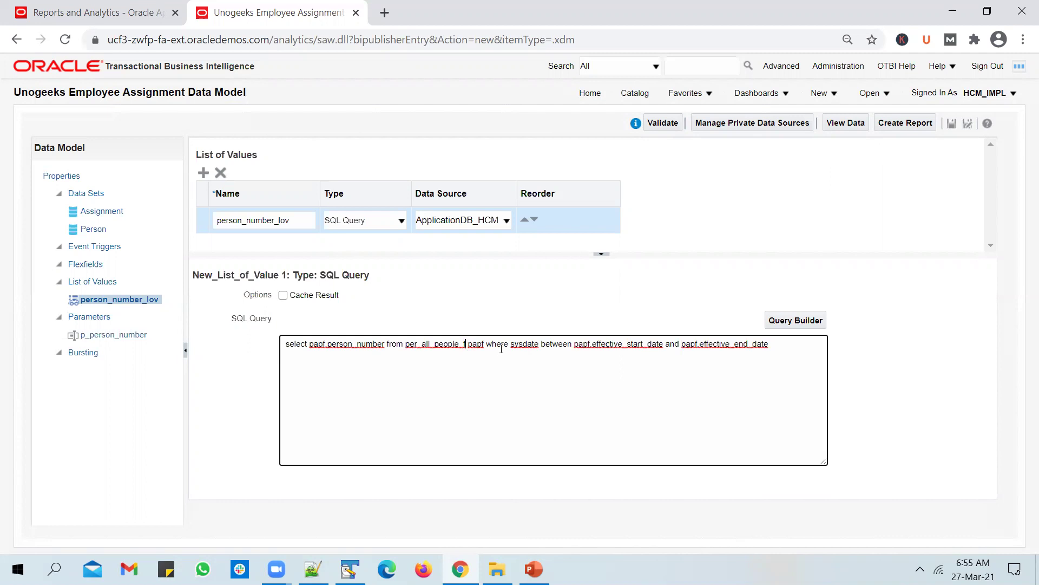
Review the selected column and the sysdate effective-date condition in person_number_lov's SQL query.
drag(519, 344, 780, 311)
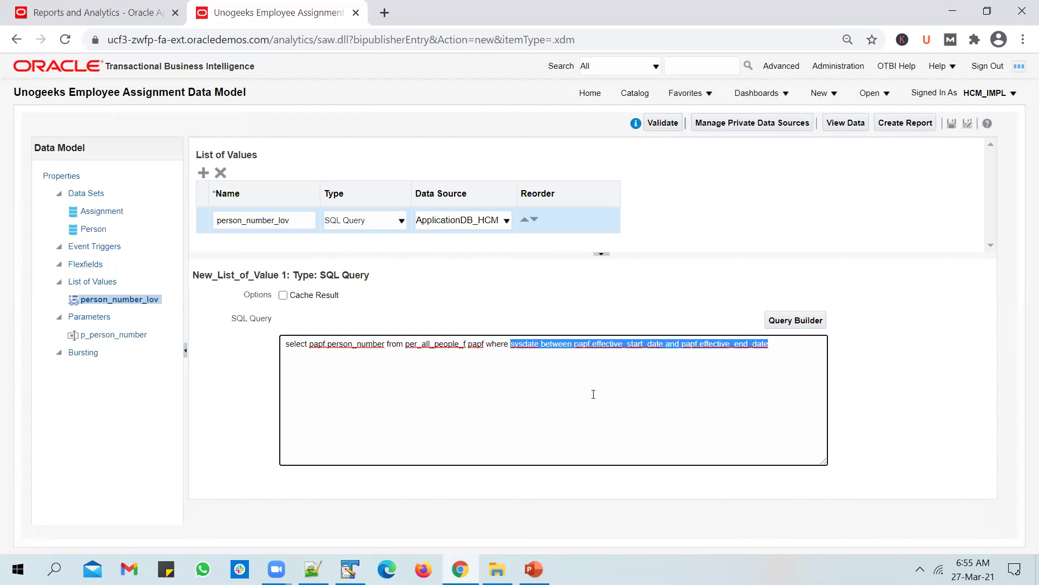
click(534, 344)
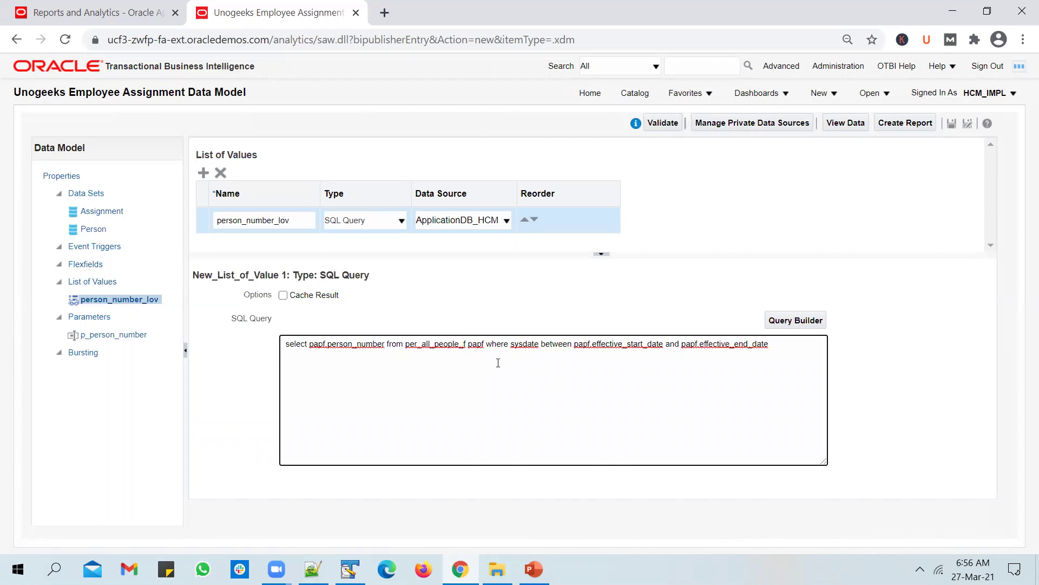
double_click(529, 343)
click(328, 355)
drag(311, 342, 397, 346)
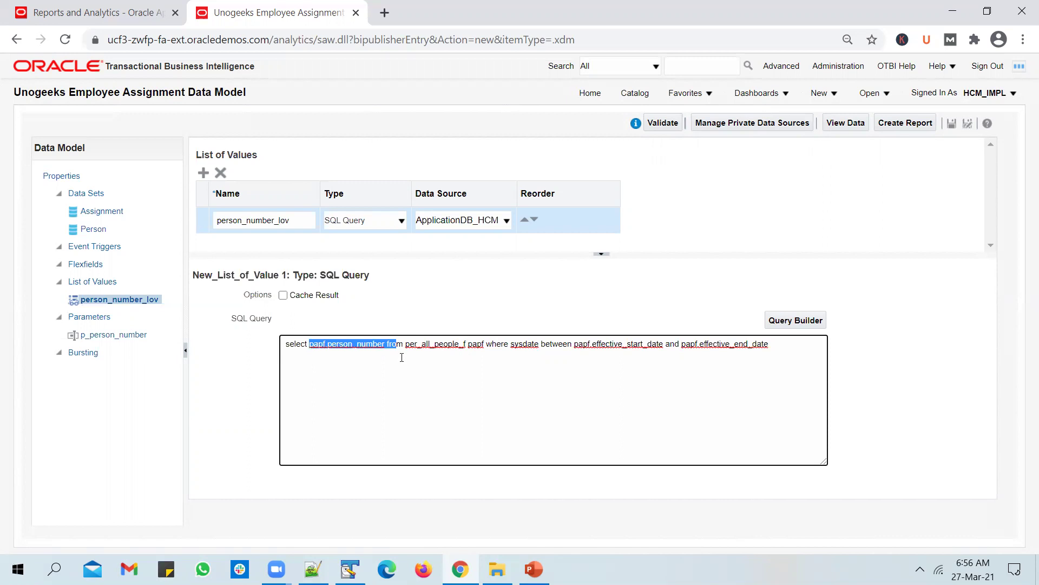
click(402, 358)
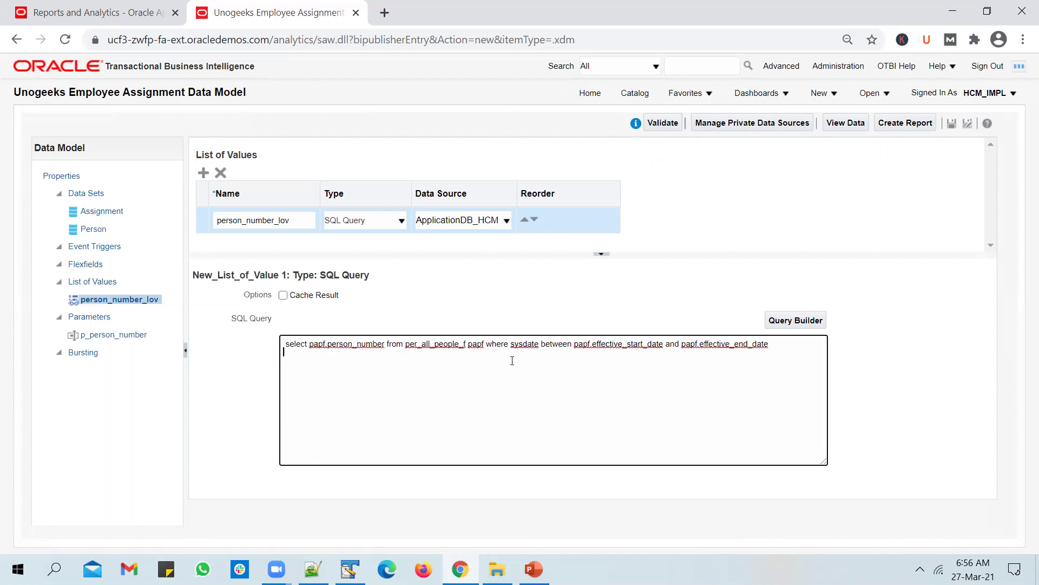
drag(485, 343, 774, 350)
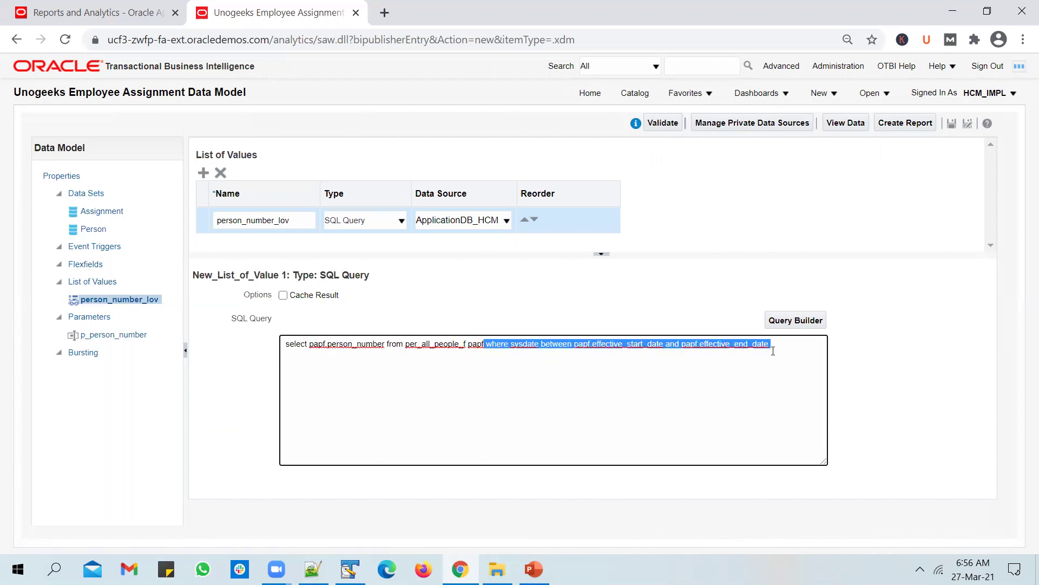
Switch to PowerPoint to check the sysdate effective-date conditions in slide 3's Header Query, and return to the browser.
key(alt+Tab)
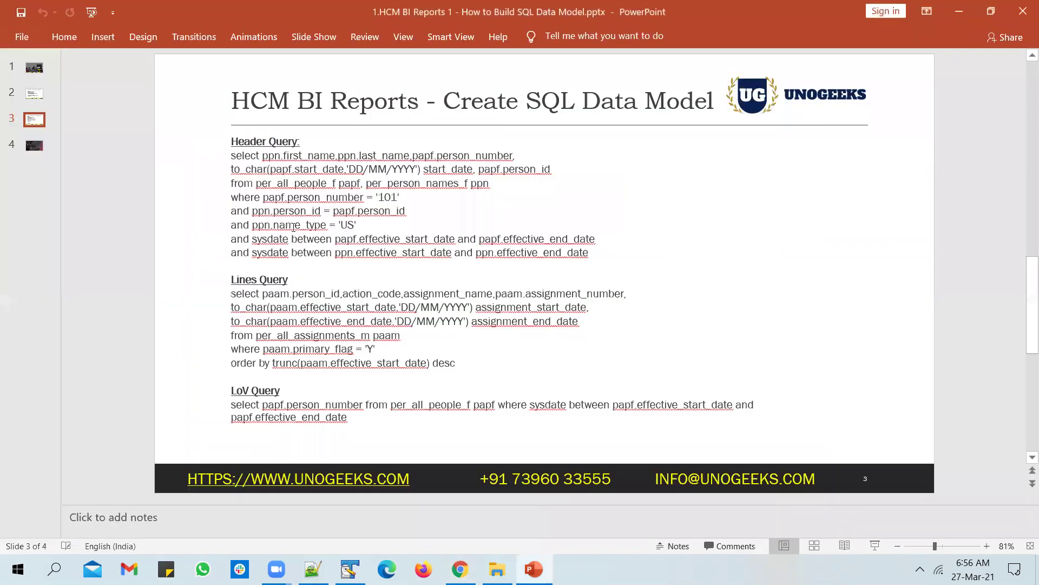
mouse_move(232, 239)
mouse_down()
mouse_move(589, 232)
mouse_move(630, 254)
mouse_up()
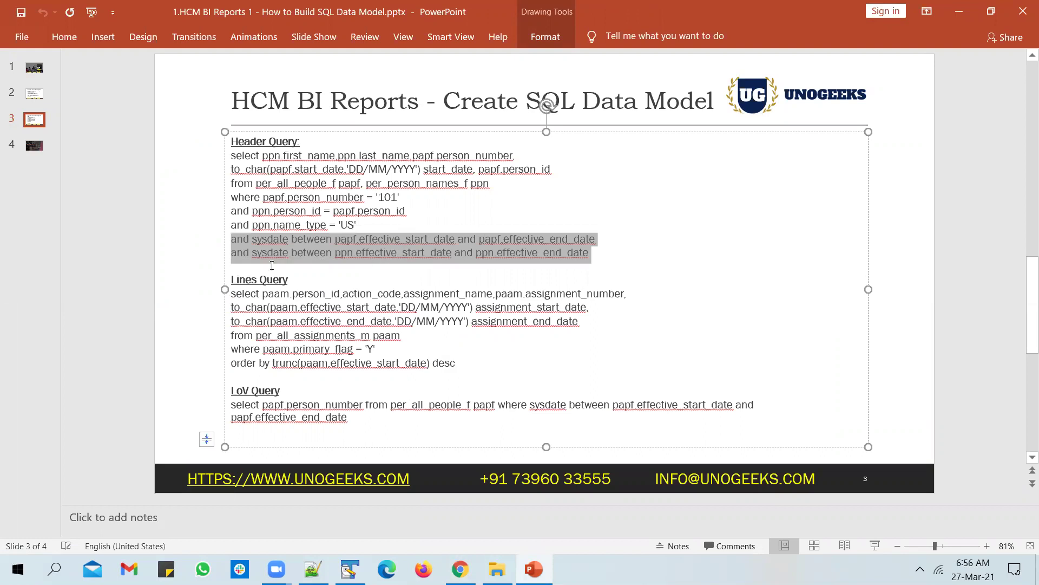
click(94, 300)
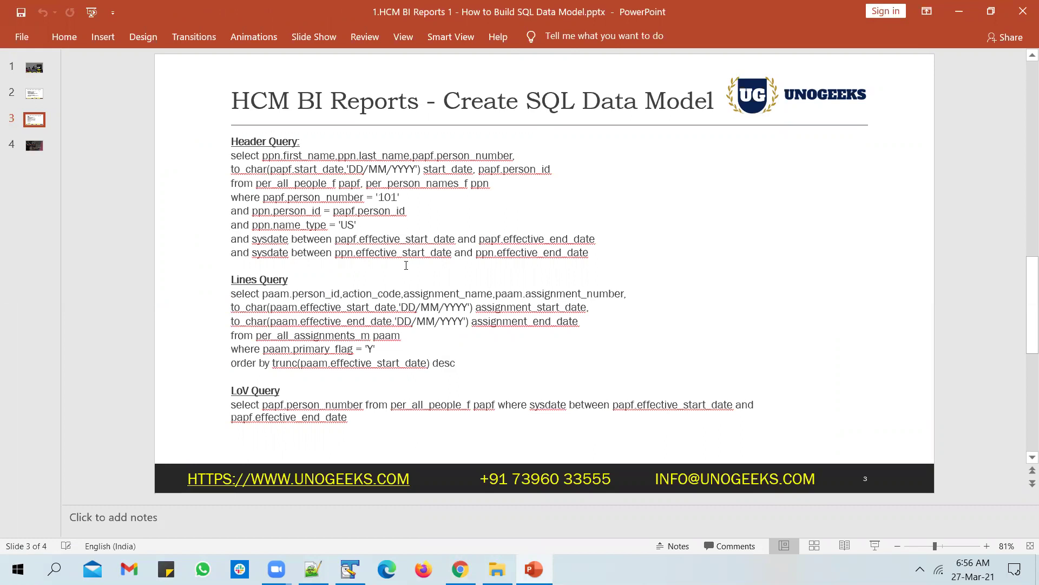
key(alt+Tab)
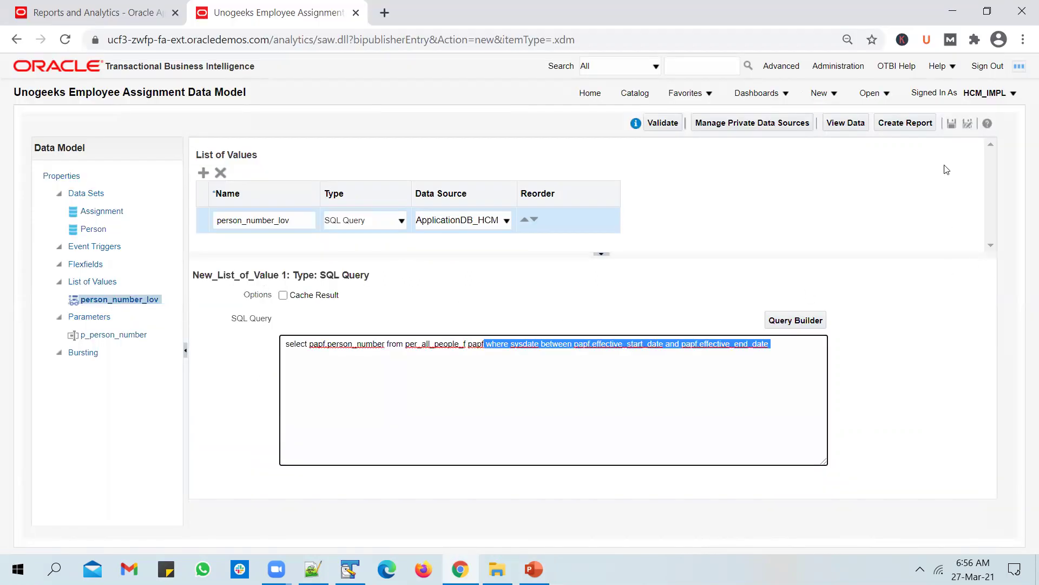
Save the data model before and after changing p_person_number to a Menu parameter that uses the person_number_lov list of values.
click(952, 124)
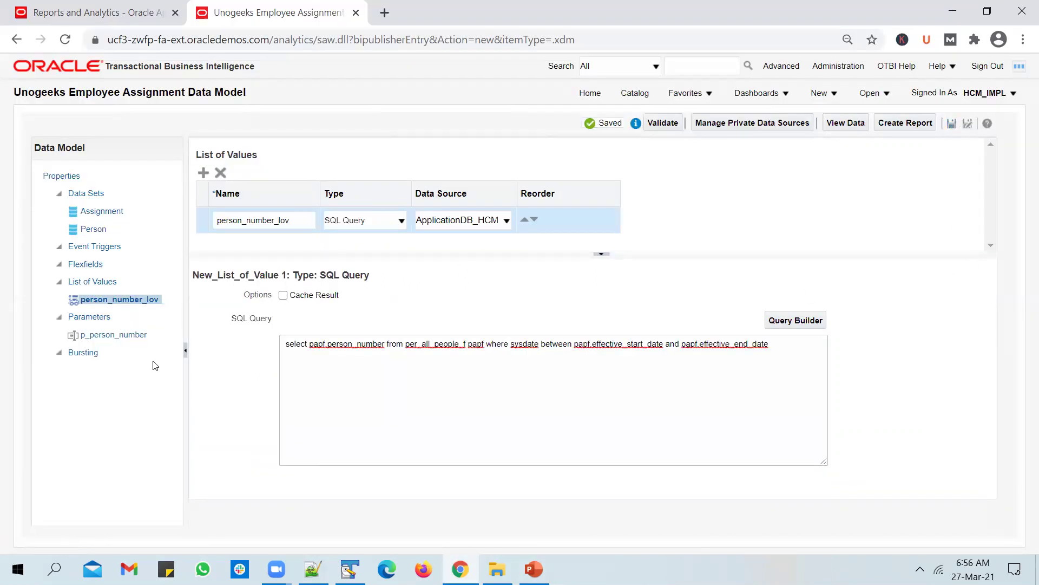
click(130, 335)
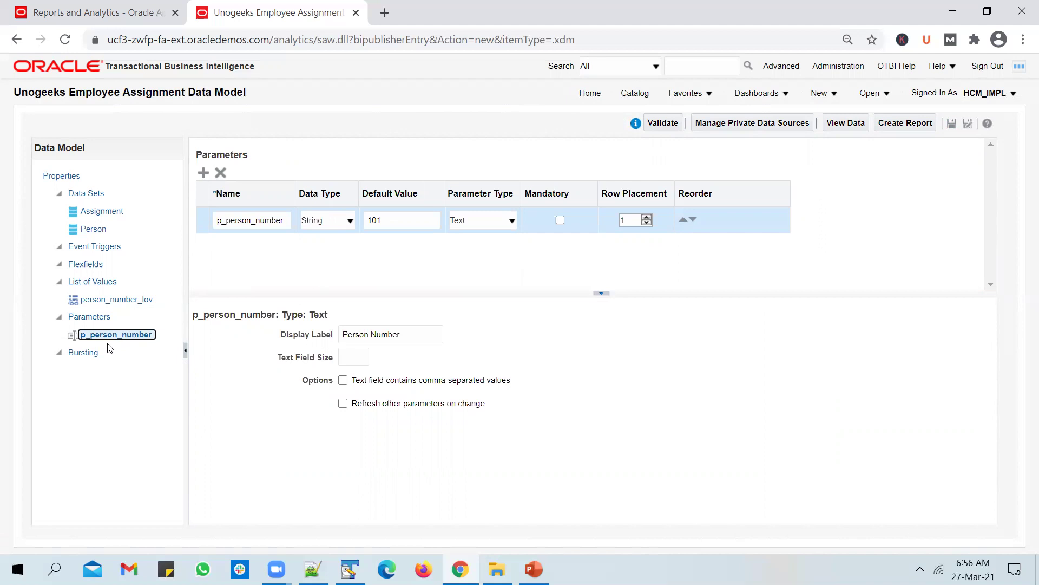
click(511, 221)
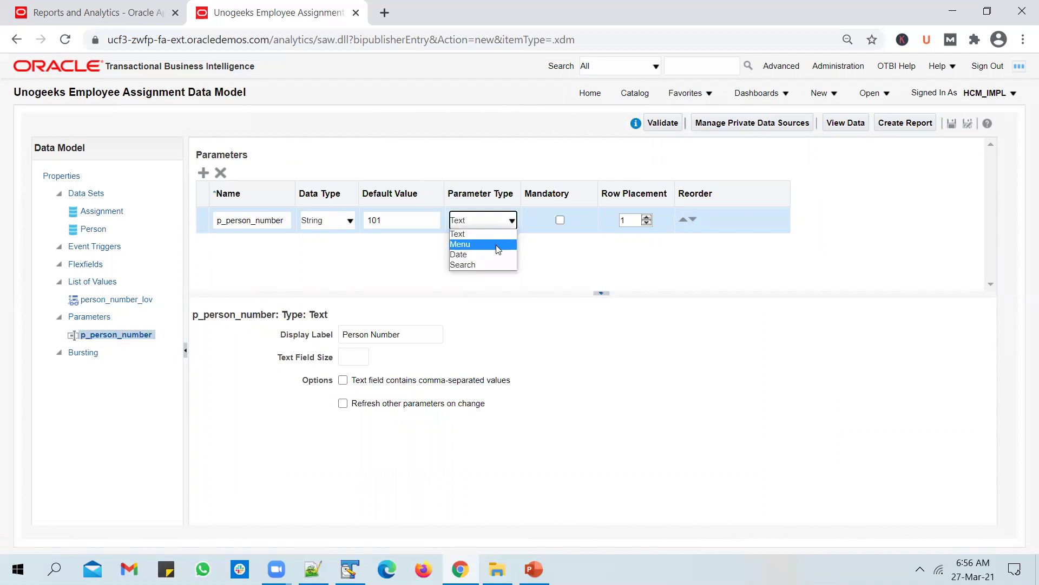
click(404, 220)
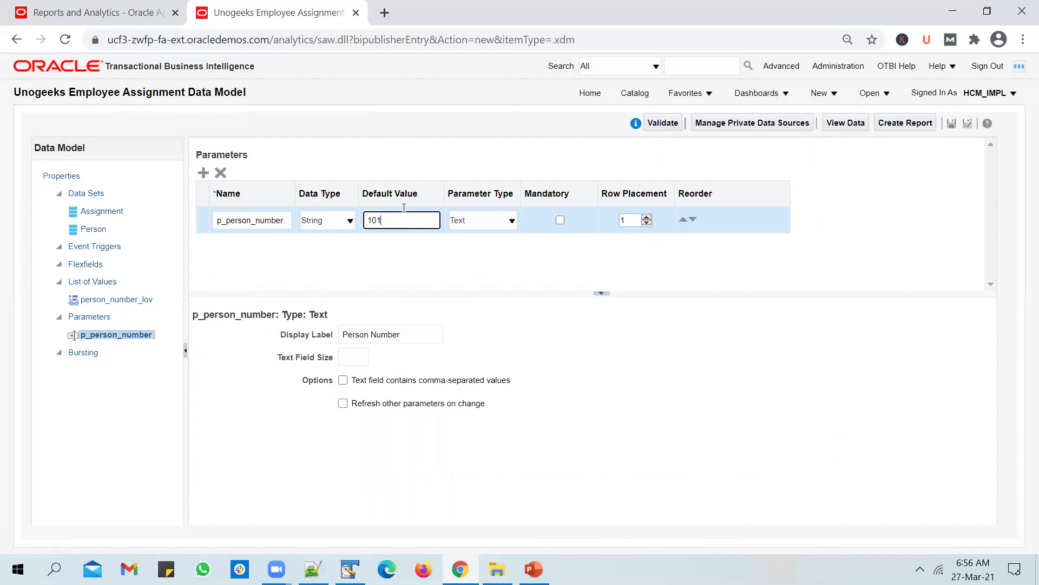
click(489, 220)
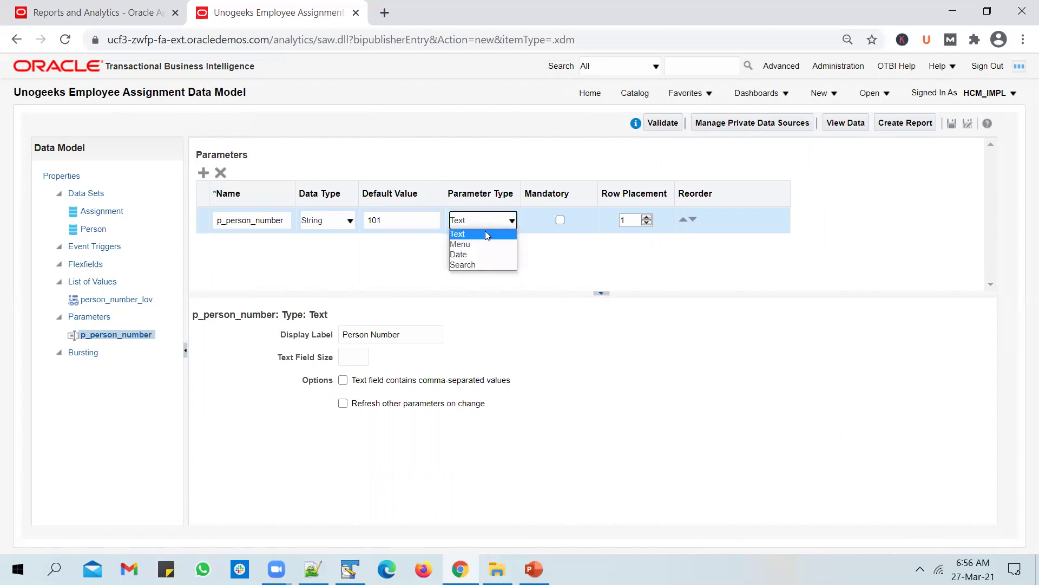
click(482, 244)
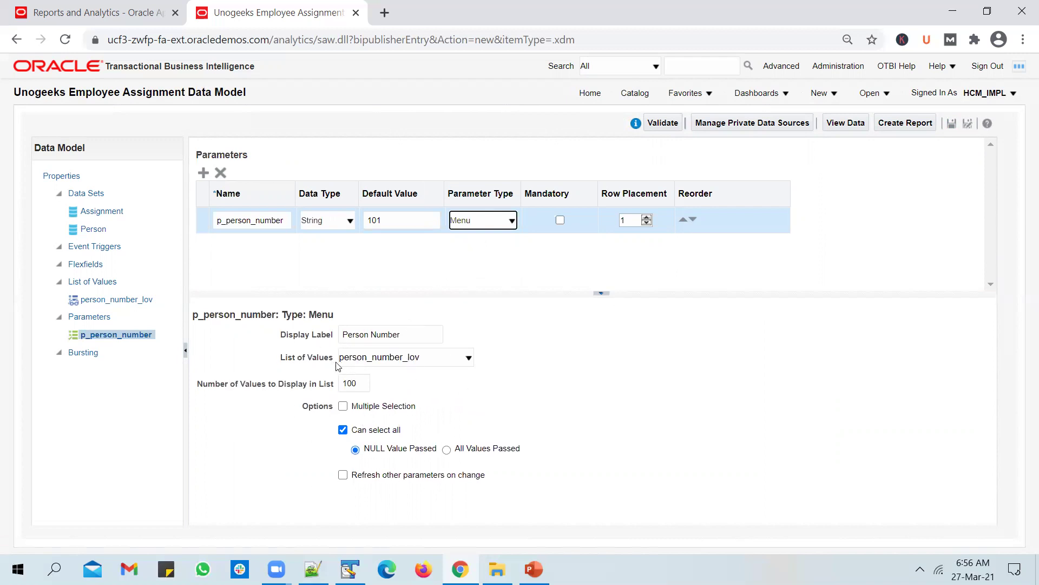
click(417, 362)
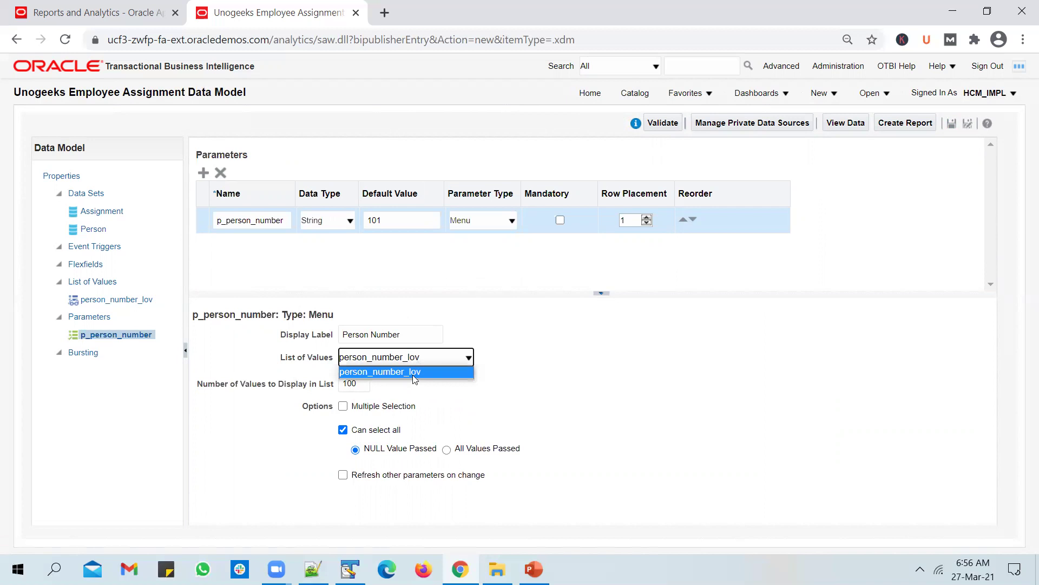
click(415, 373)
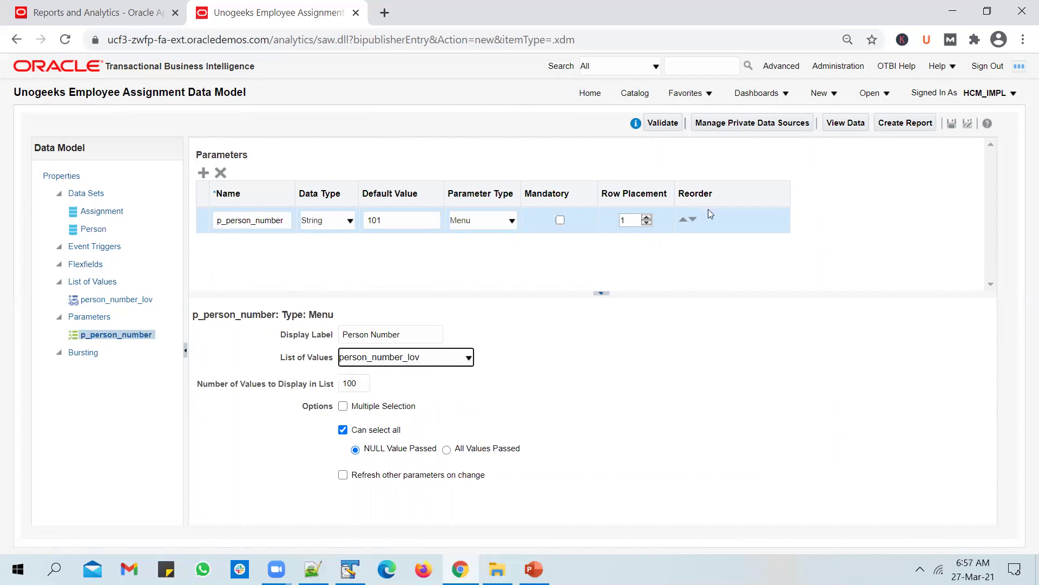
click(952, 123)
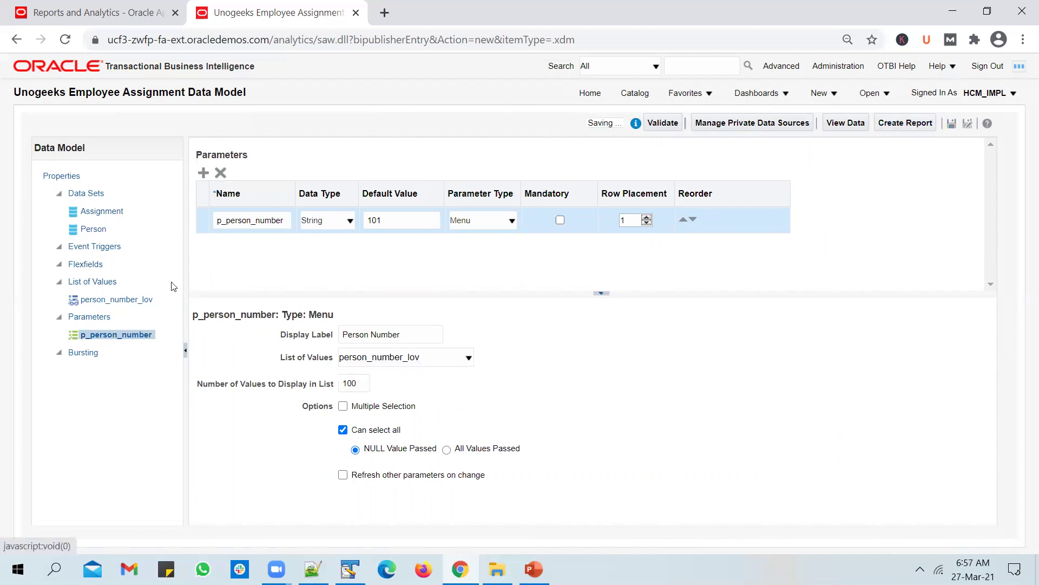
Save the data model again and reopen Unogeeks Employee Assignment Data Model for editing from the catalog.
click(93, 228)
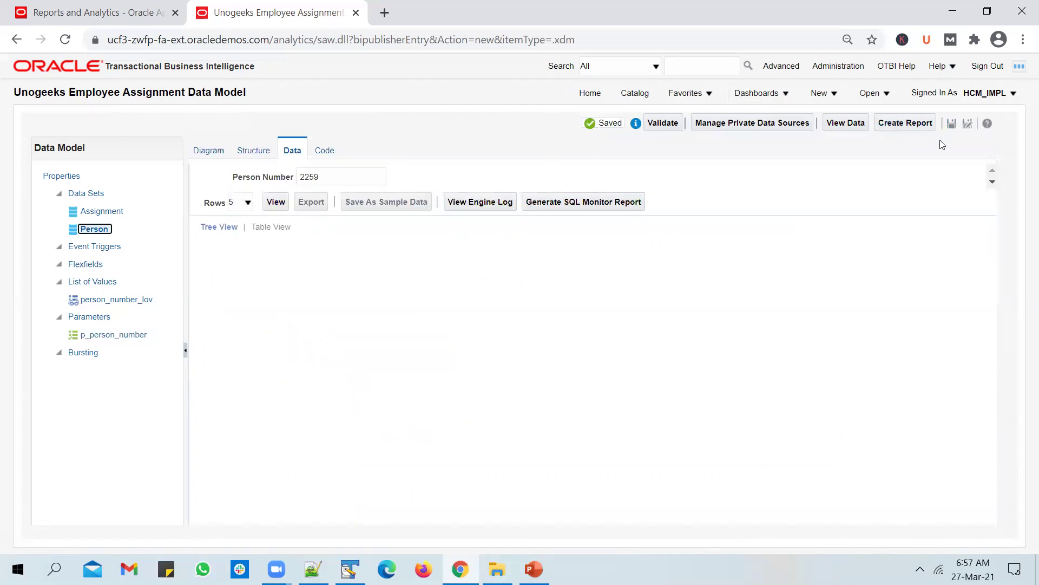
click(643, 98)
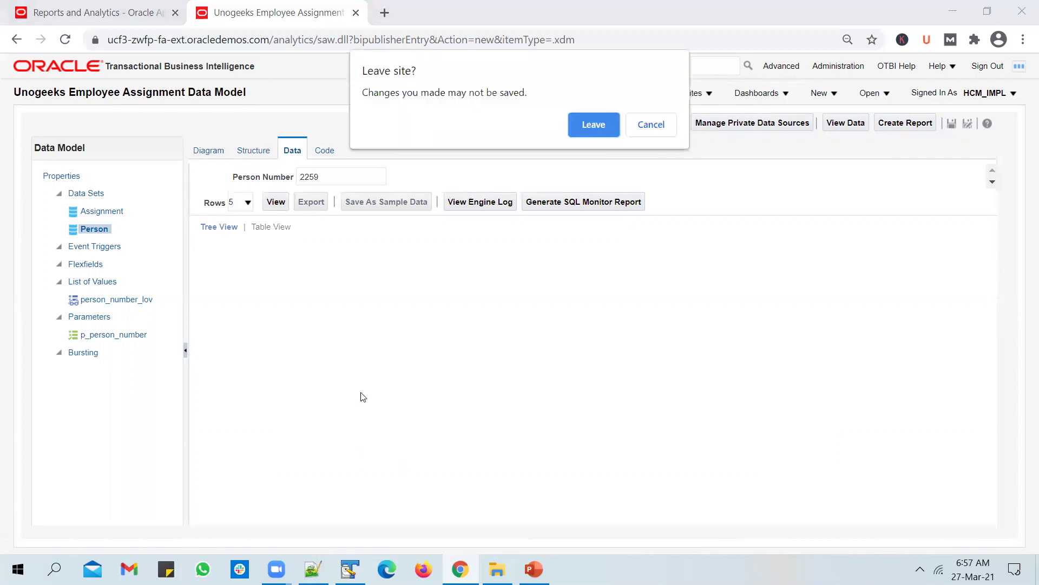
click(649, 129)
click(952, 123)
click(635, 95)
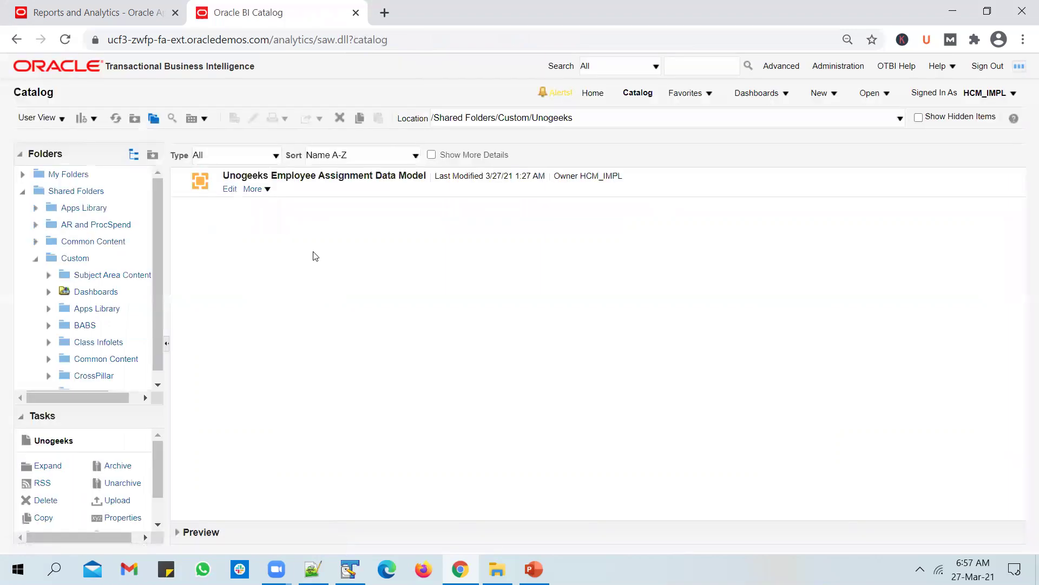
click(228, 189)
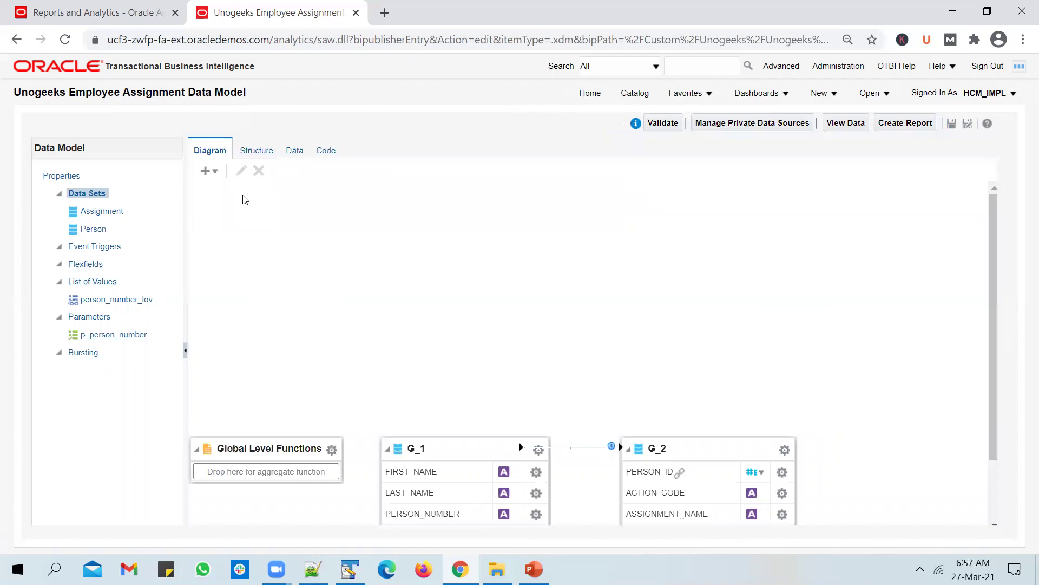
Preview the data for a person number picked from the Person Number parameter's list of values.
scroll(579, 322, down, 3)
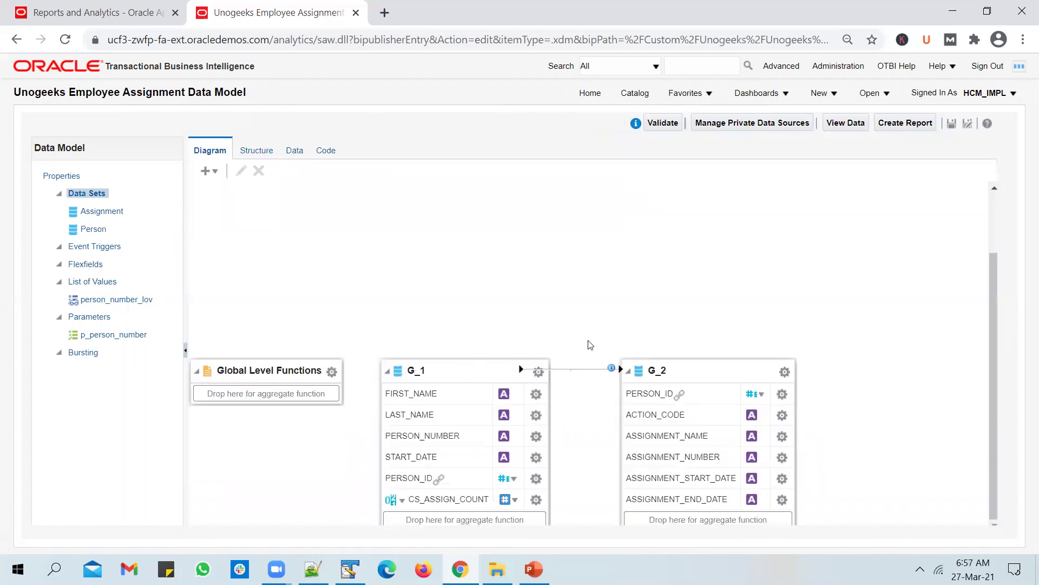
click(301, 151)
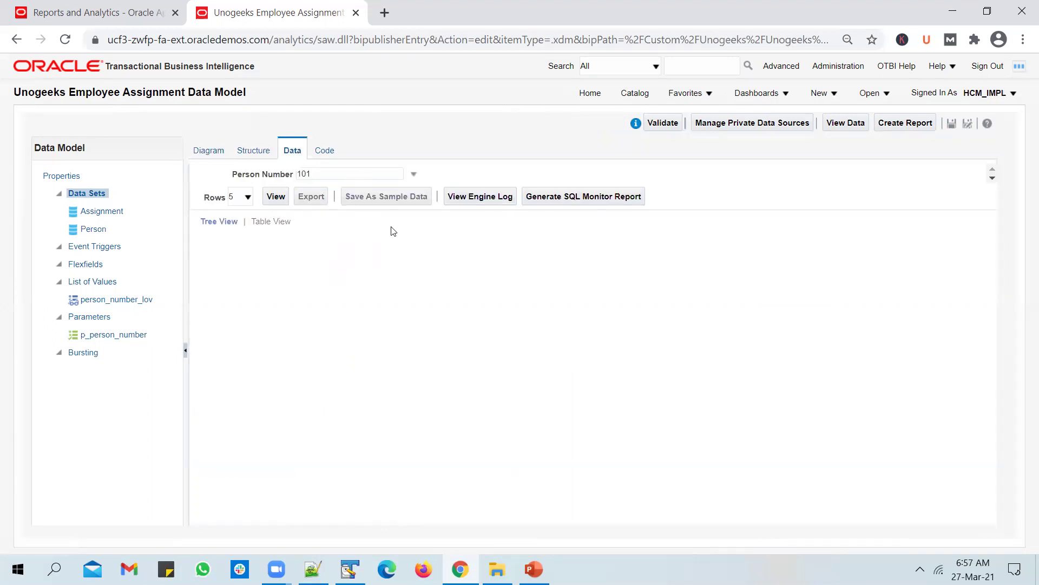
click(415, 174)
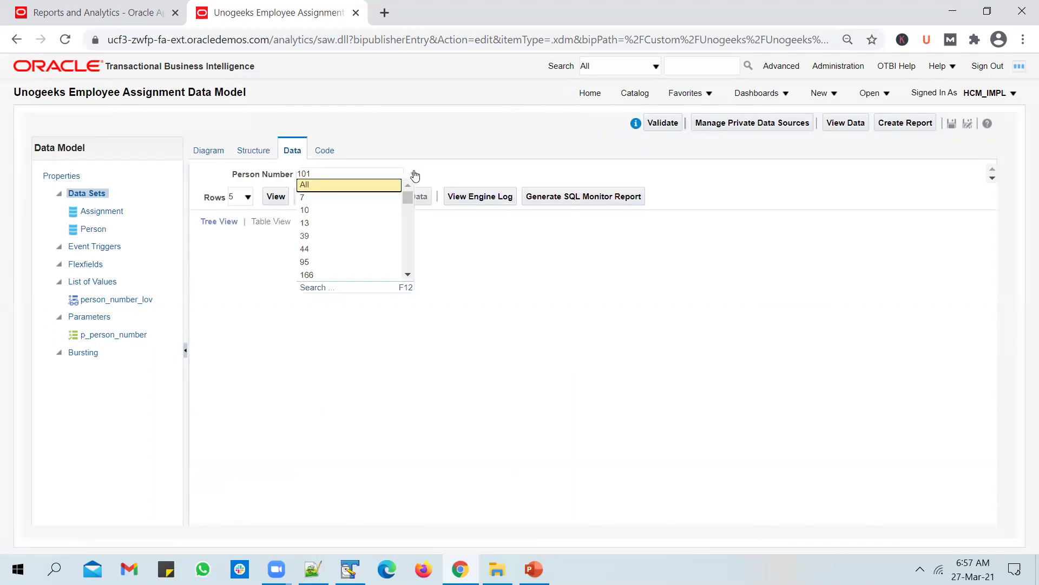
scroll(383, 233, down, 5)
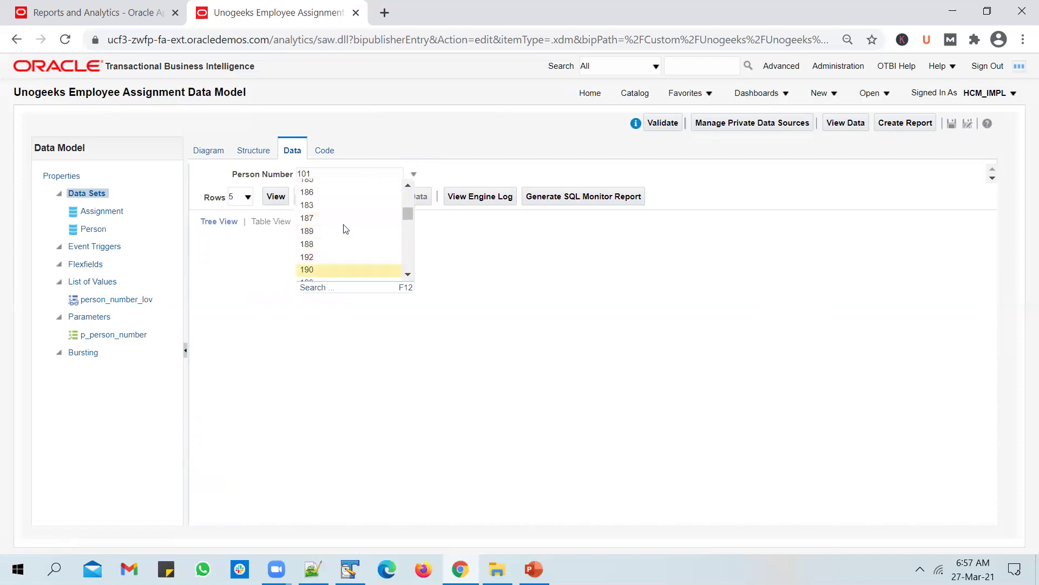
scroll(350, 214, down, 6)
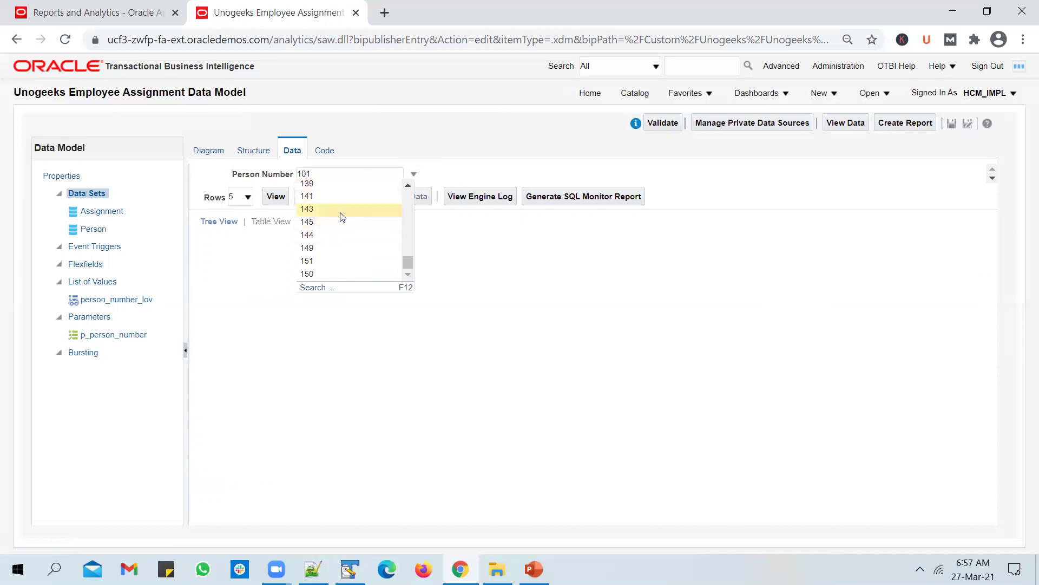
click(336, 238)
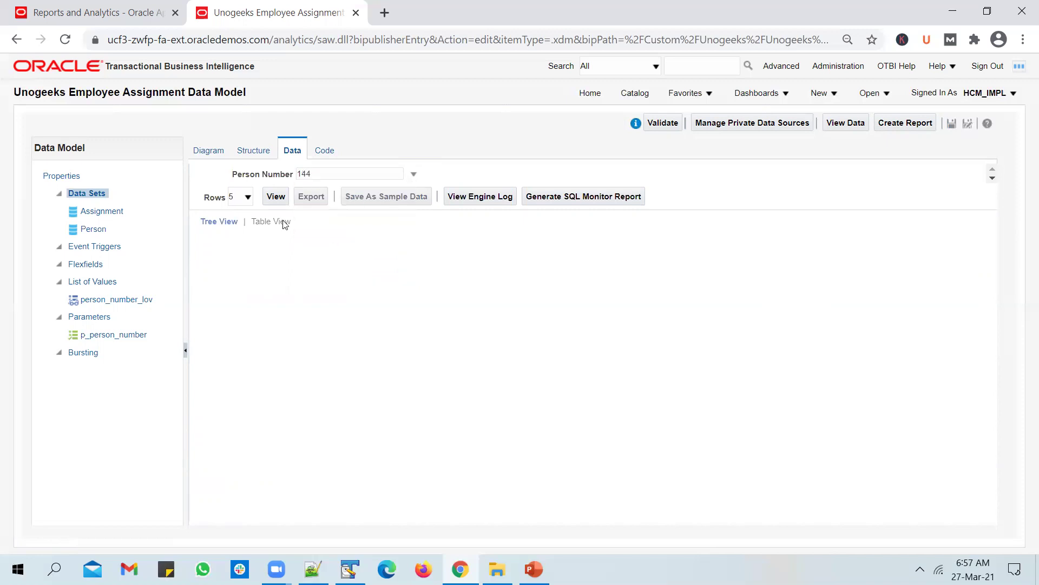
click(275, 196)
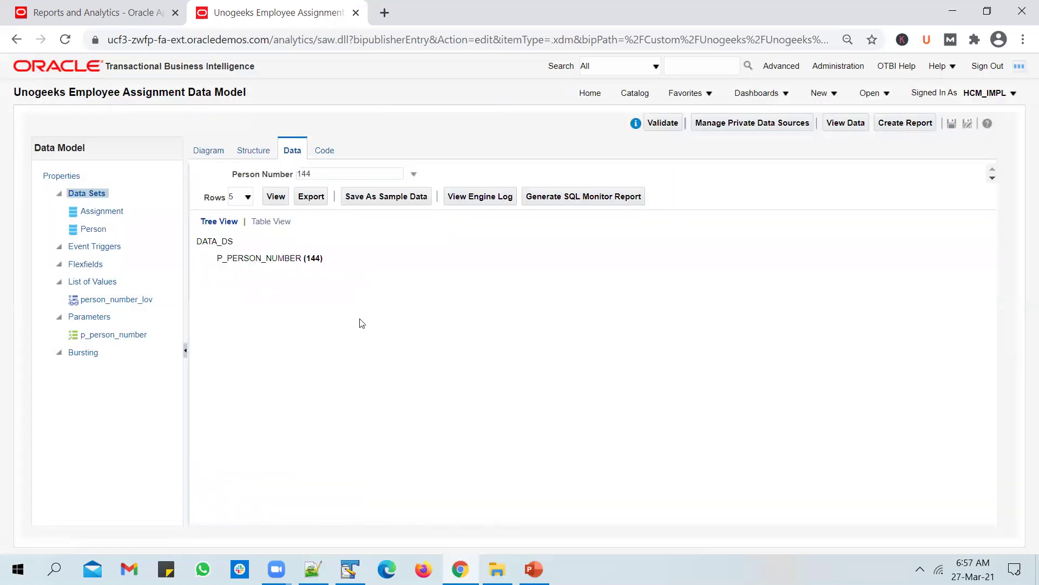
Open the search for the Person Number parameter and choose a different person number from its full value list.
click(413, 174)
scroll(367, 238, down, 5)
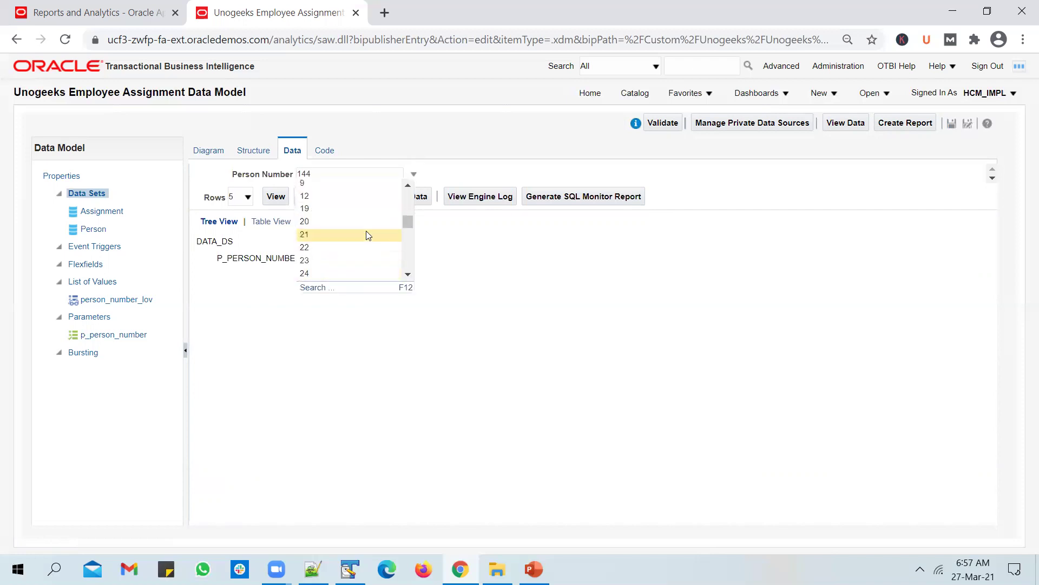
click(314, 287)
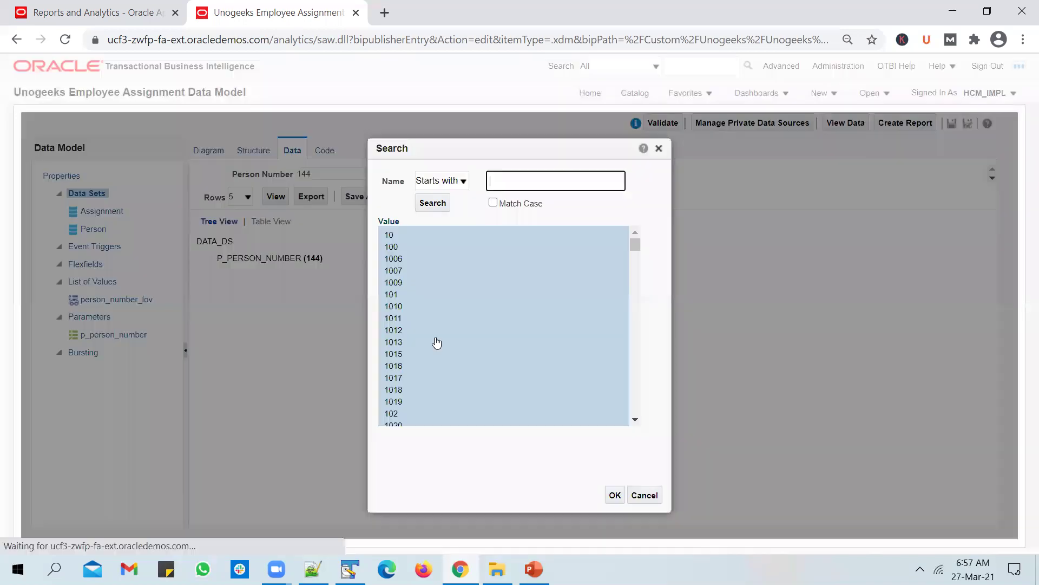
scroll(425, 347, down, 10)
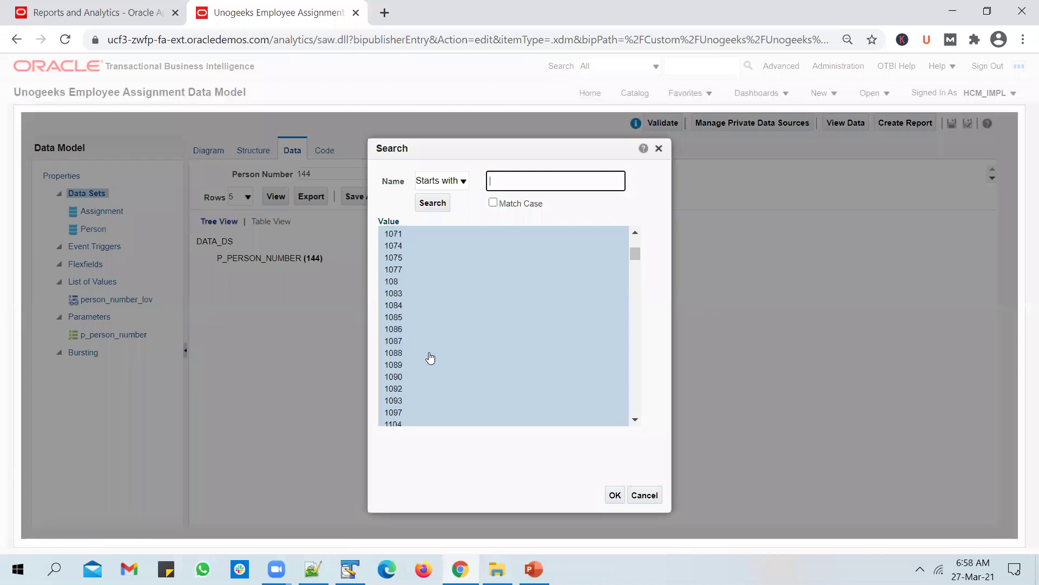
scroll(419, 365, down, 5)
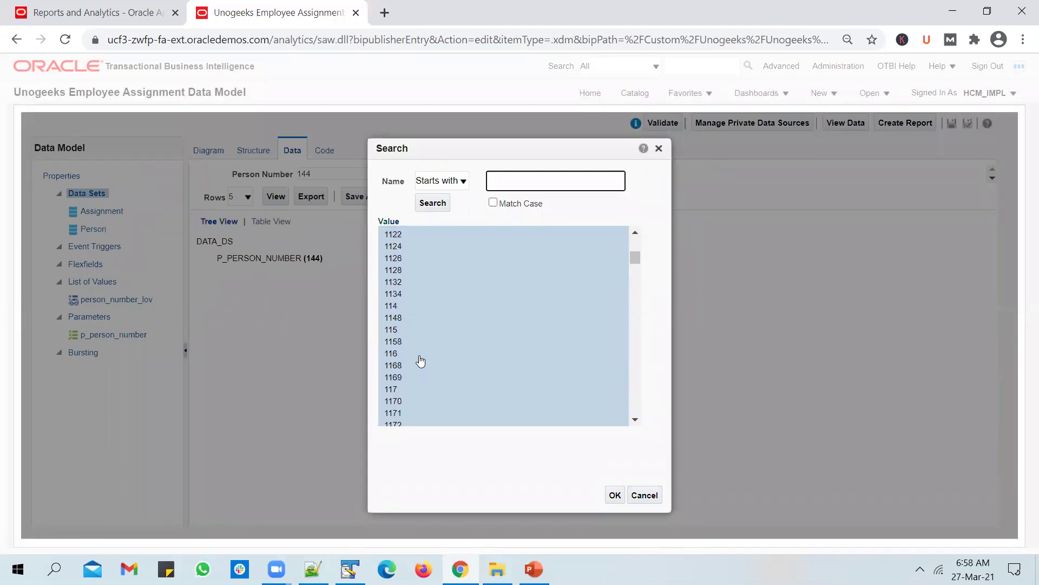
click(399, 304)
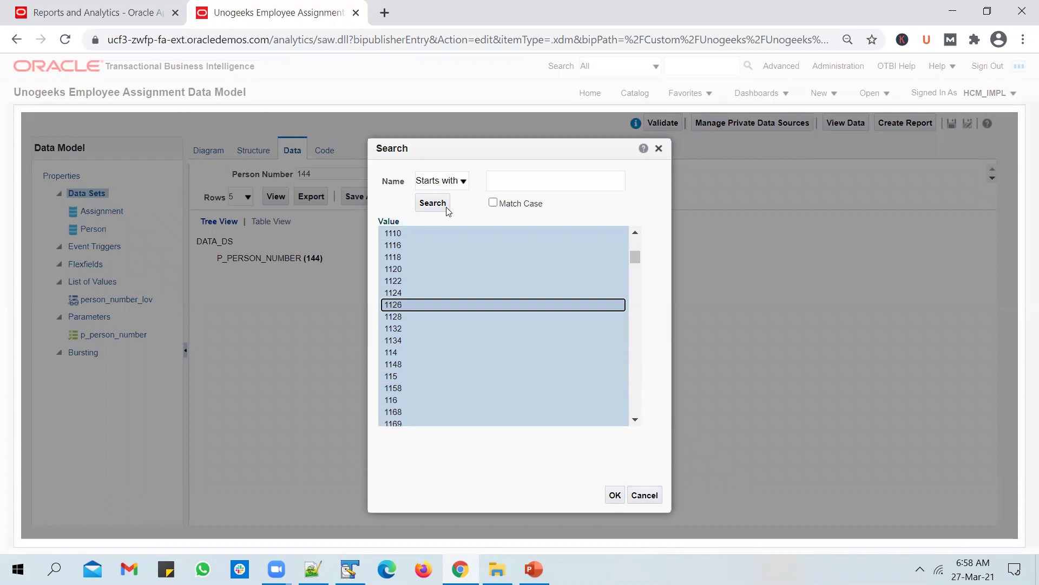
click(615, 495)
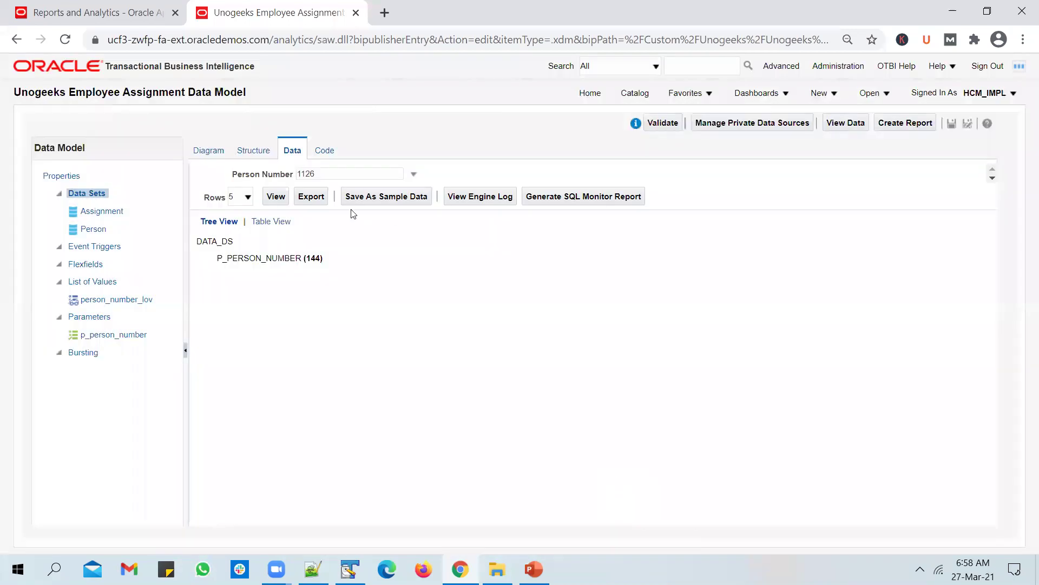
Preview the data for the chosen person number and move the data model tab into its own browser window.
click(276, 196)
click(109, 11)
click(355, 12)
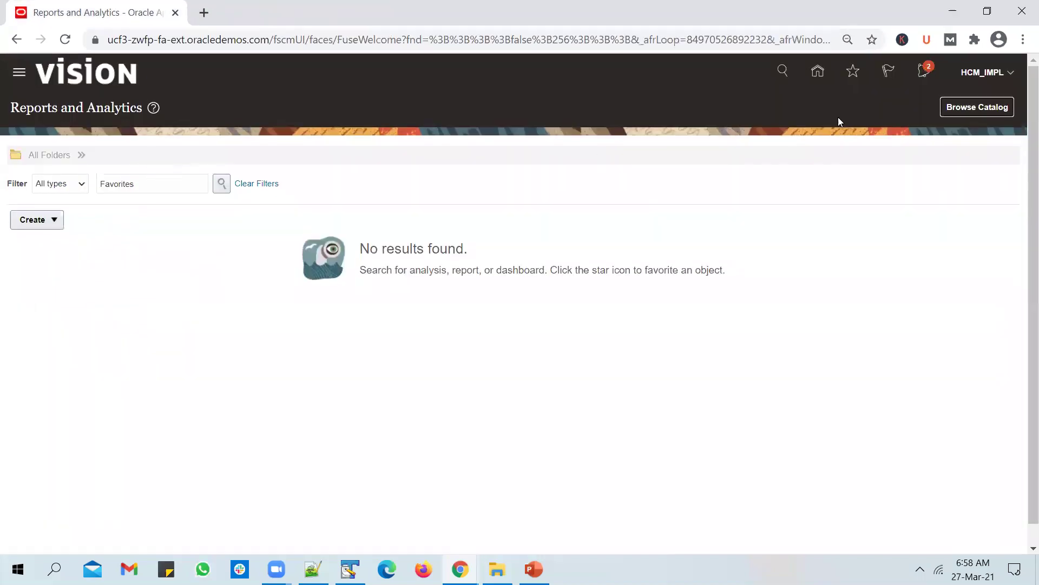
Open the Person Management search from My Client Groups on the application's home page.
click(817, 73)
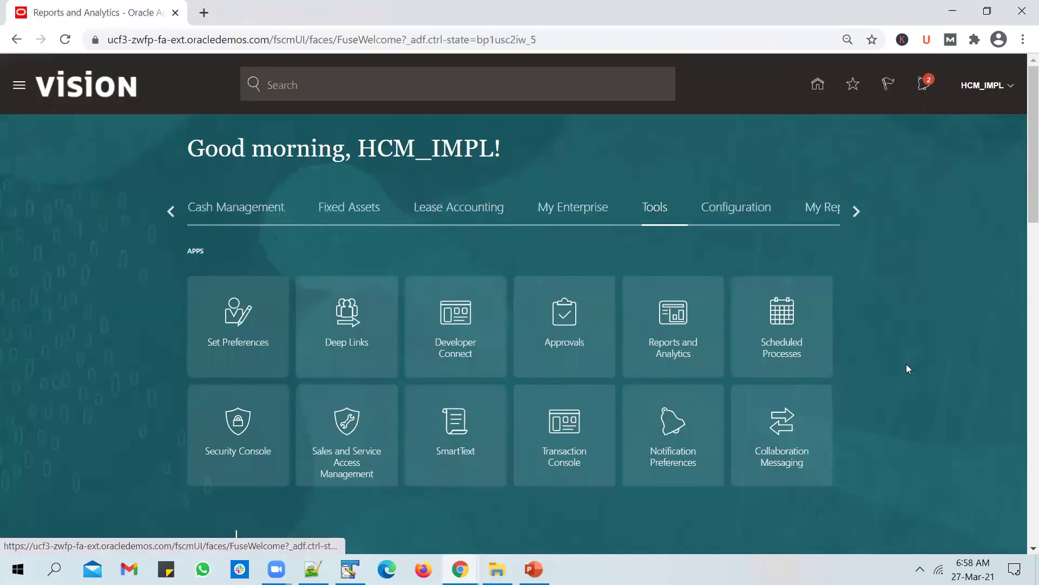
click(171, 212)
triple_click(170, 211)
click(170, 211)
click(476, 216)
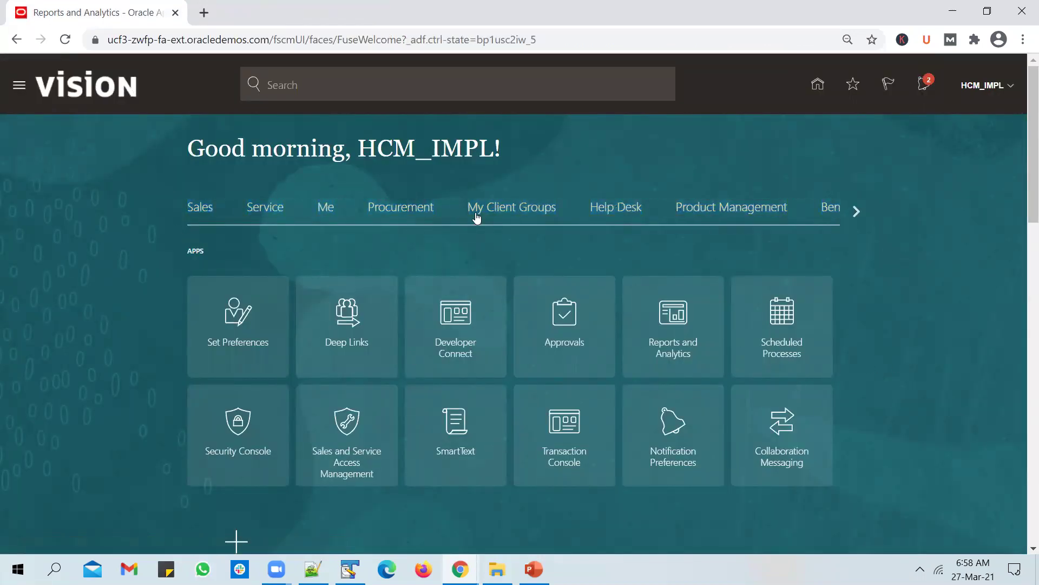
click(522, 210)
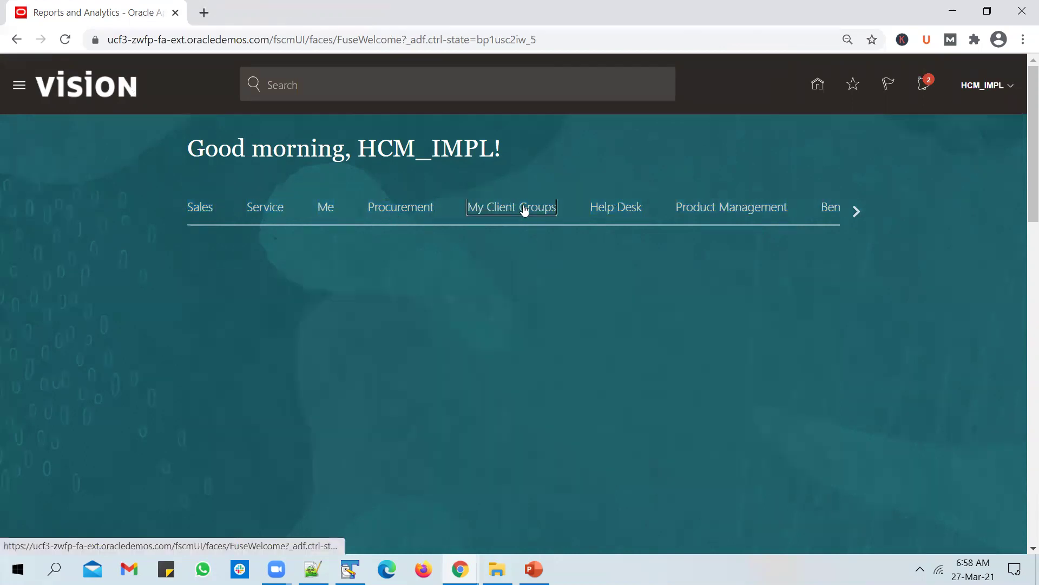
click(801, 366)
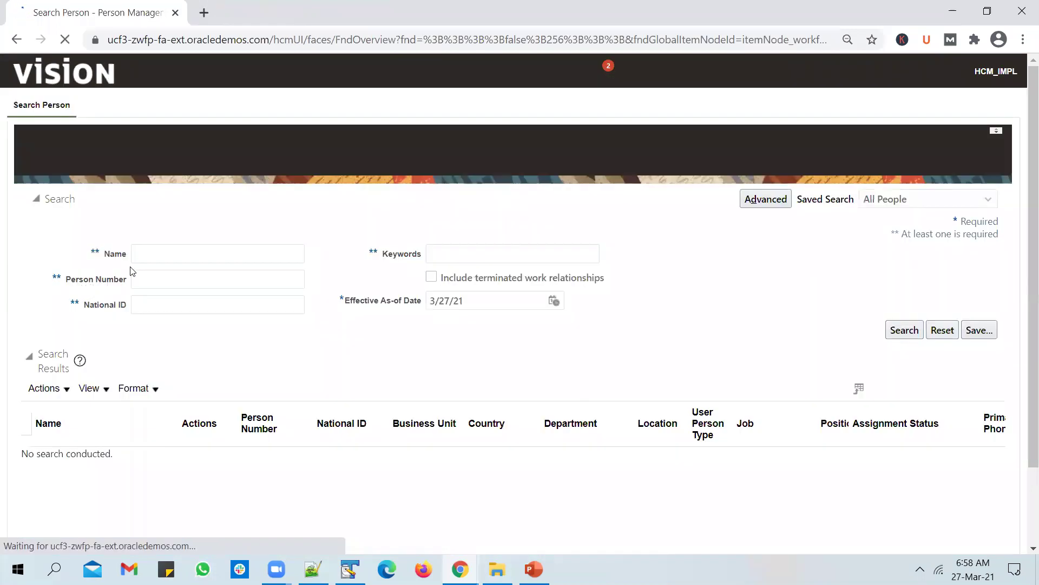
Search for an employee by first name and open the employment record of the Director of Benefits.
click(157, 255)
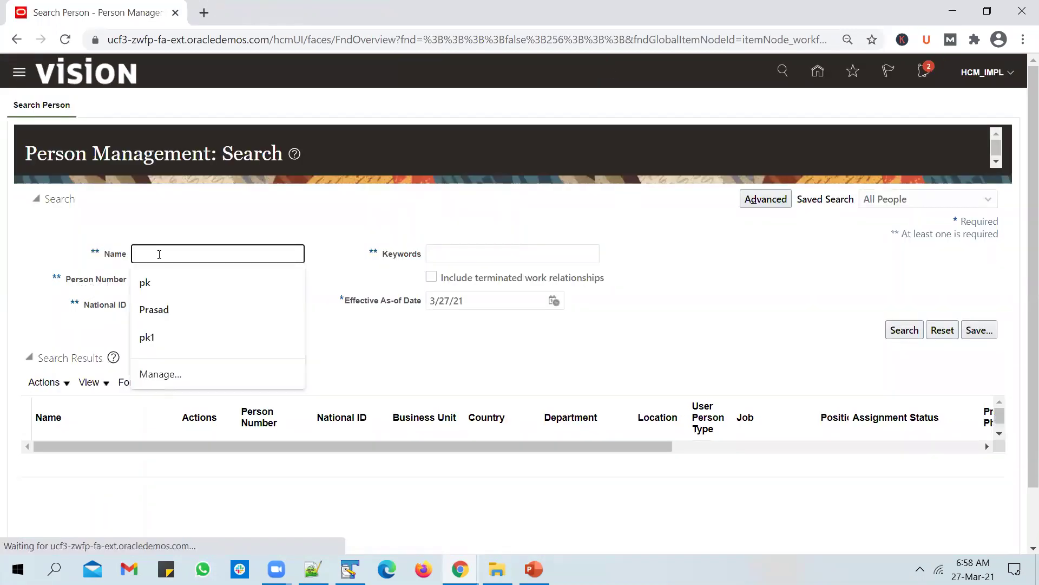
text(mitch)
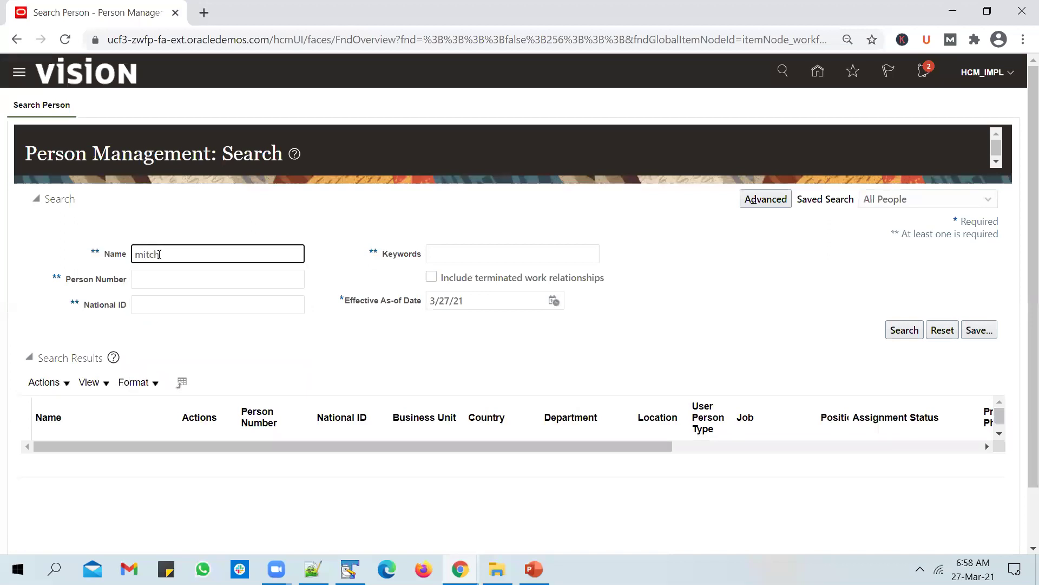
key(Return)
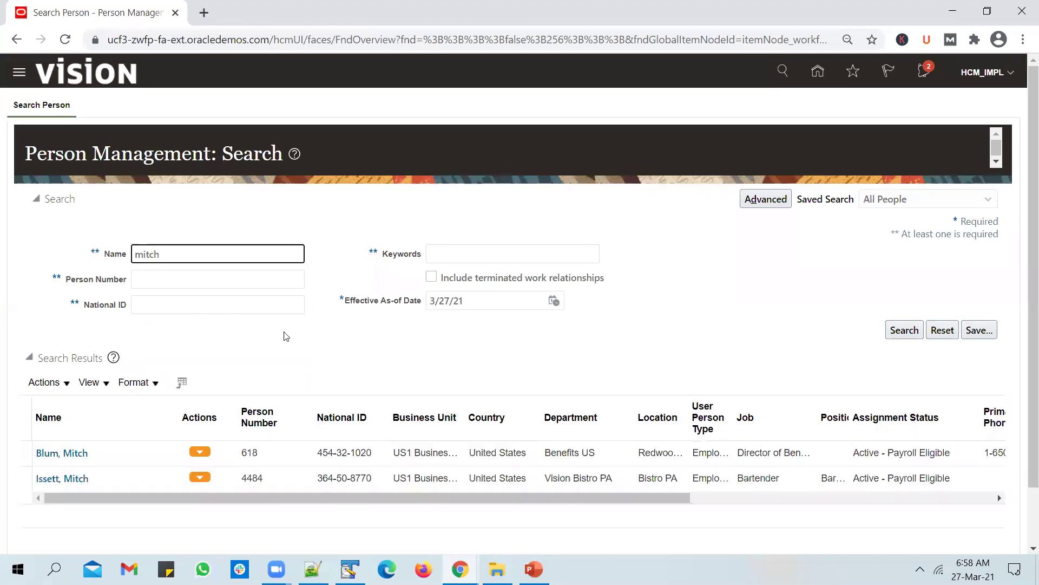
click(73, 458)
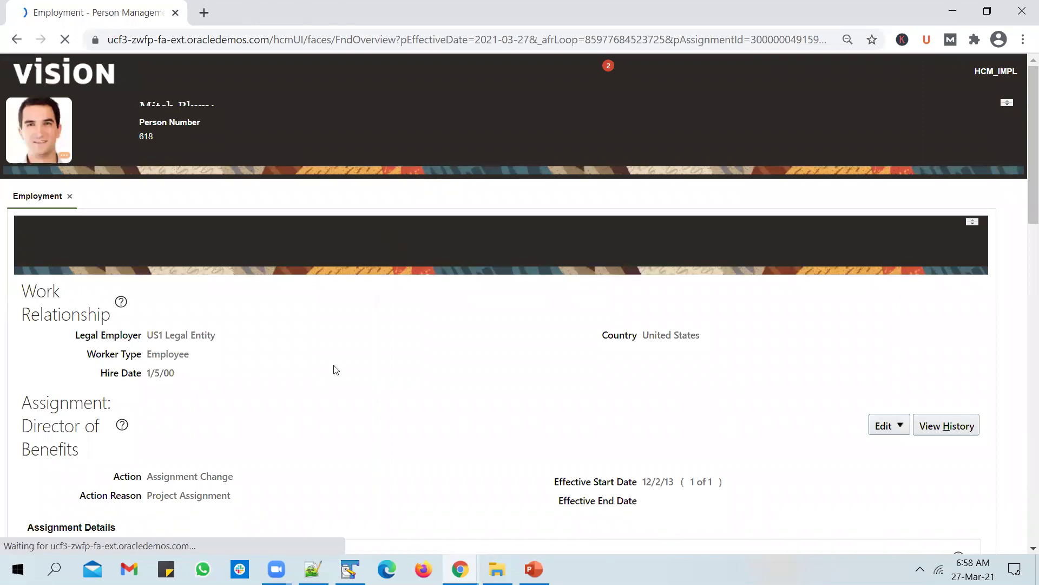
Look through the employee's employment details and copy the person number from the record's header.
scroll(676, 282, down, 15)
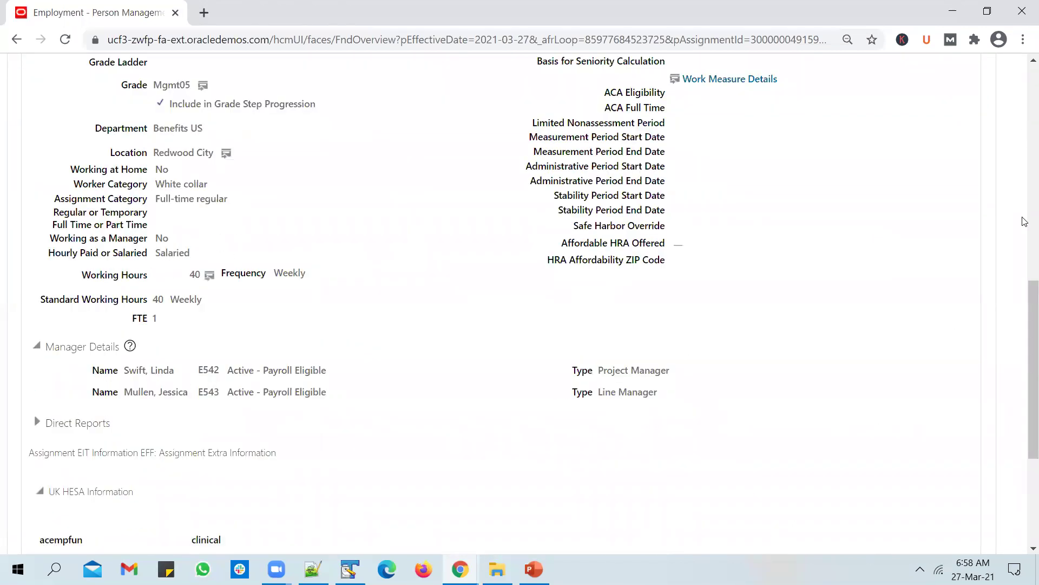
drag(1025, 361, 1025, 143)
double_click(140, 159)
key(ctrl+c)
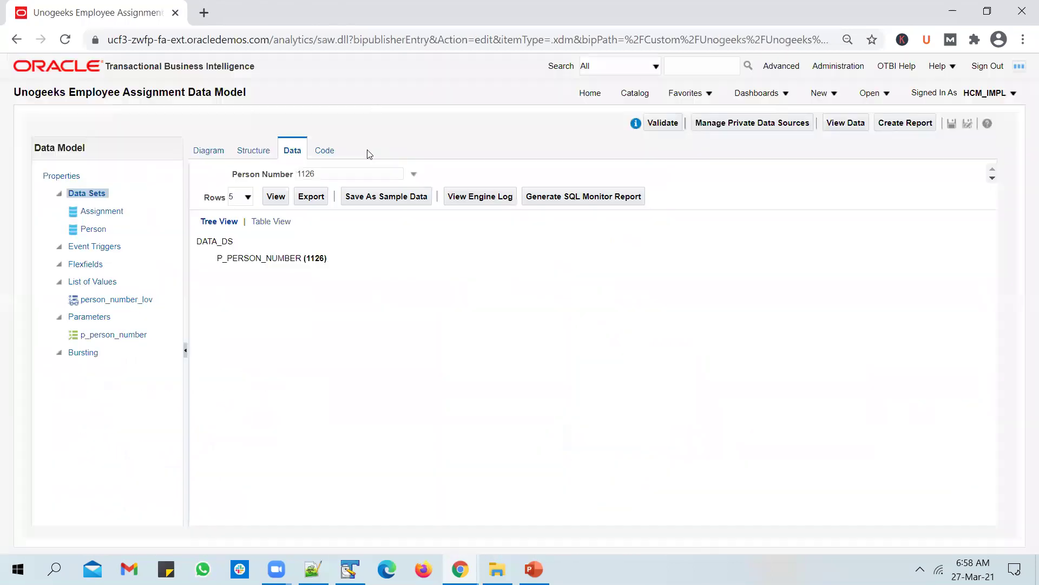
Return to the data model and set the Person Number parameter to the copied number through its value search.
key(alt+Tab)
click(340, 176)
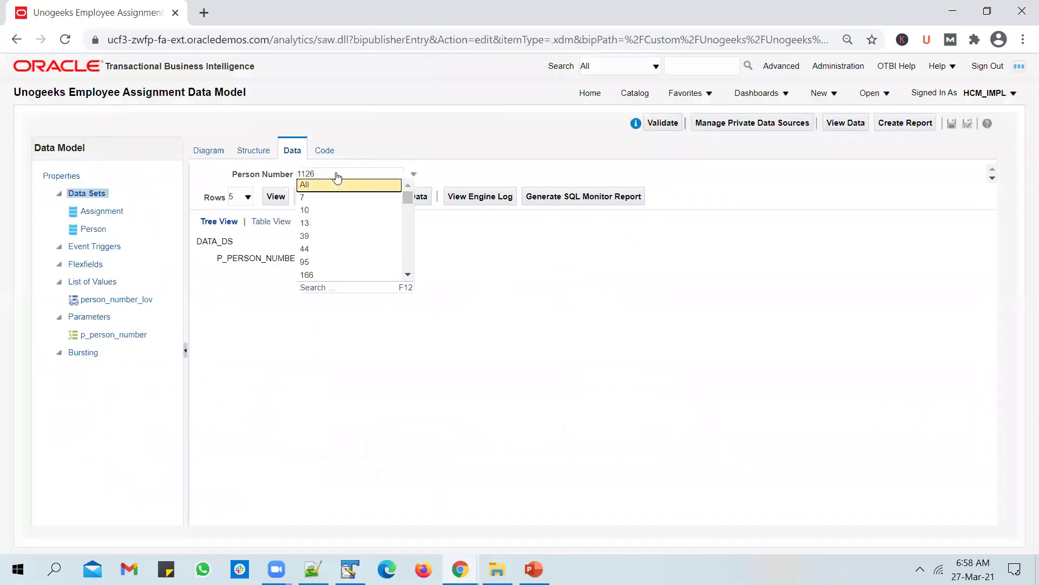
click(309, 288)
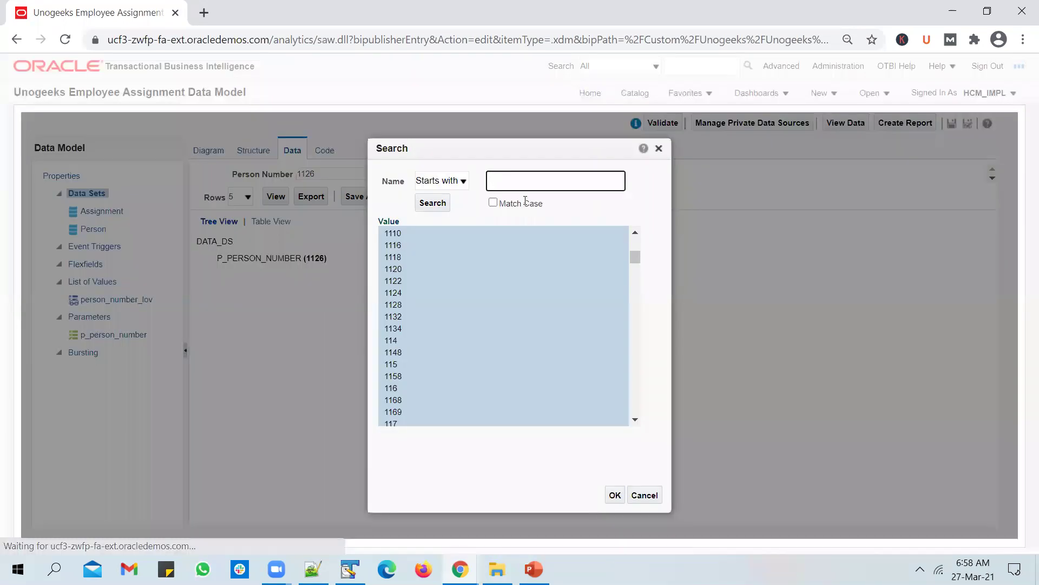
key(ctrl+v)
click(436, 207)
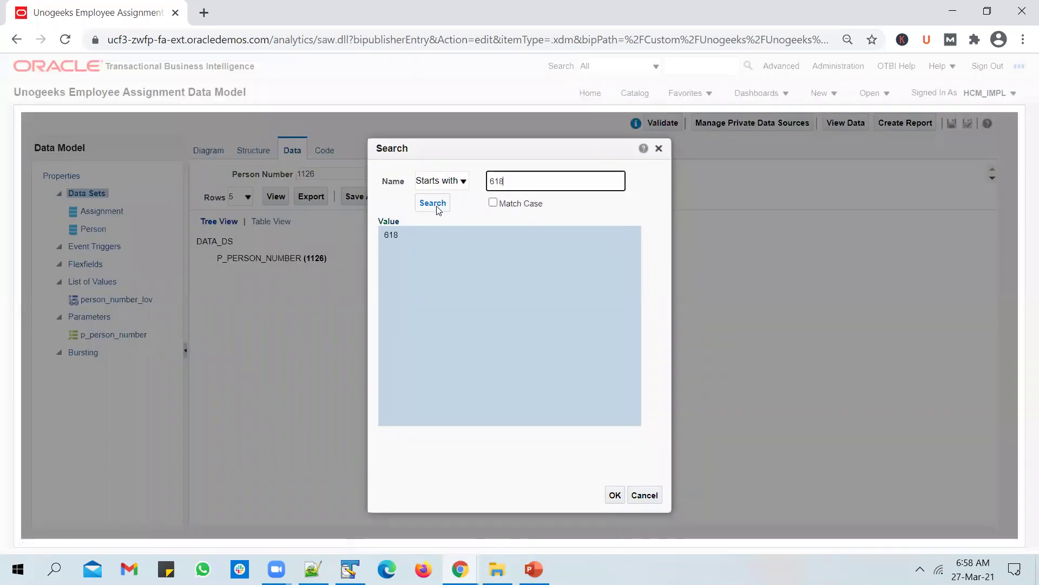
click(397, 236)
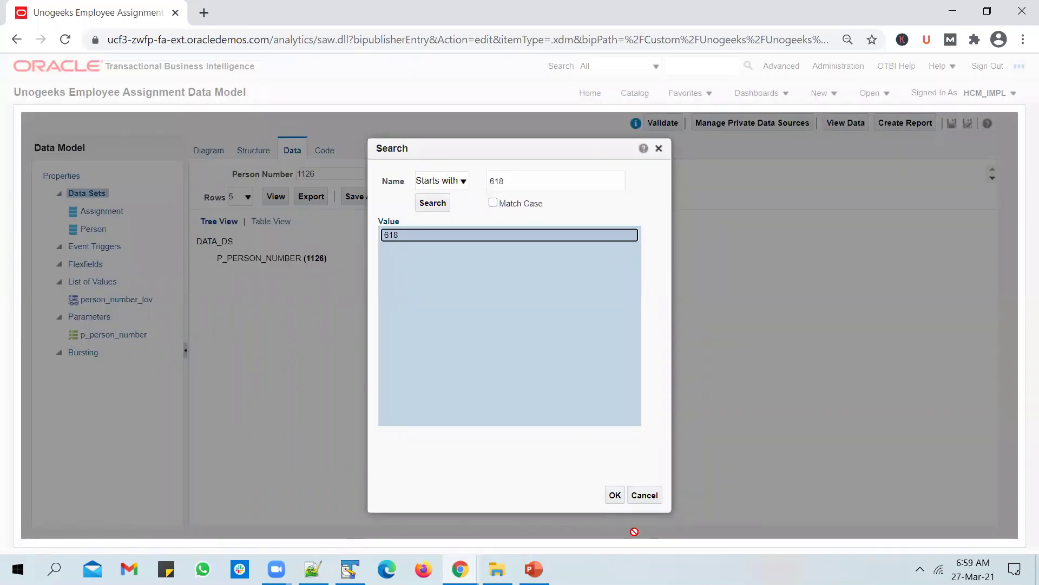
click(615, 495)
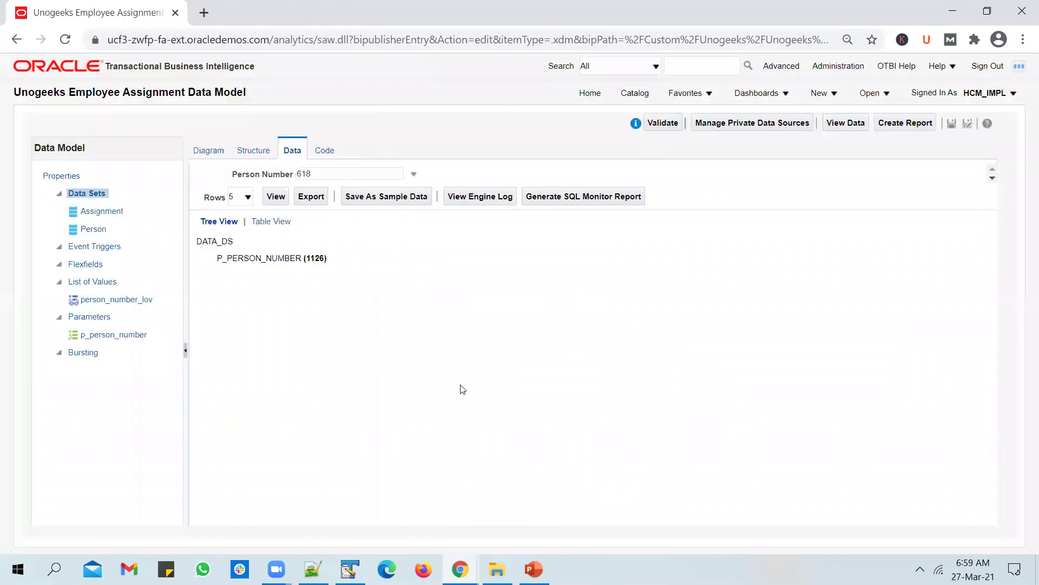
Preview the employee's data in Table View with the number of rows set to 50.
click(277, 196)
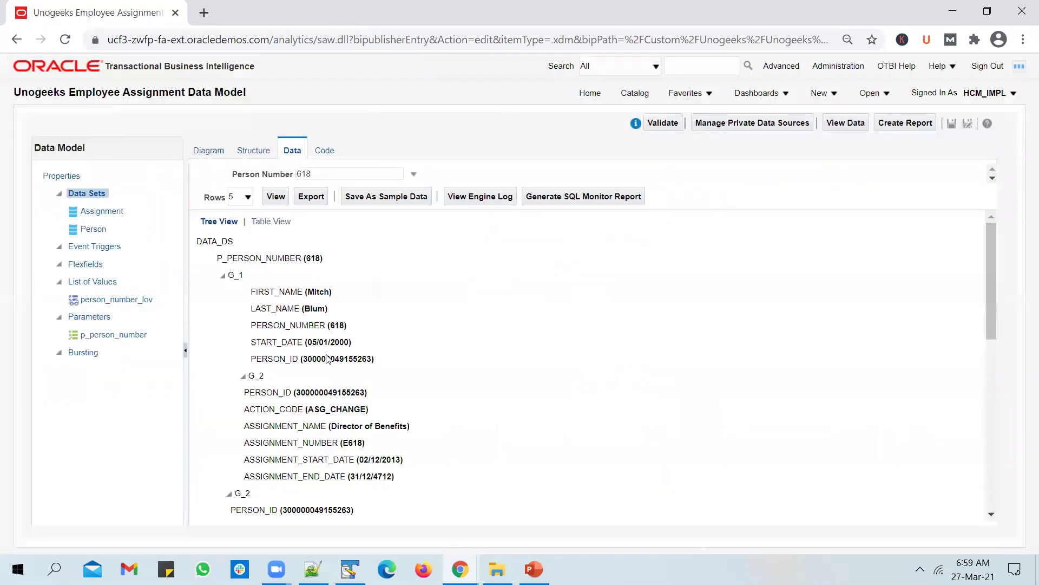
click(270, 221)
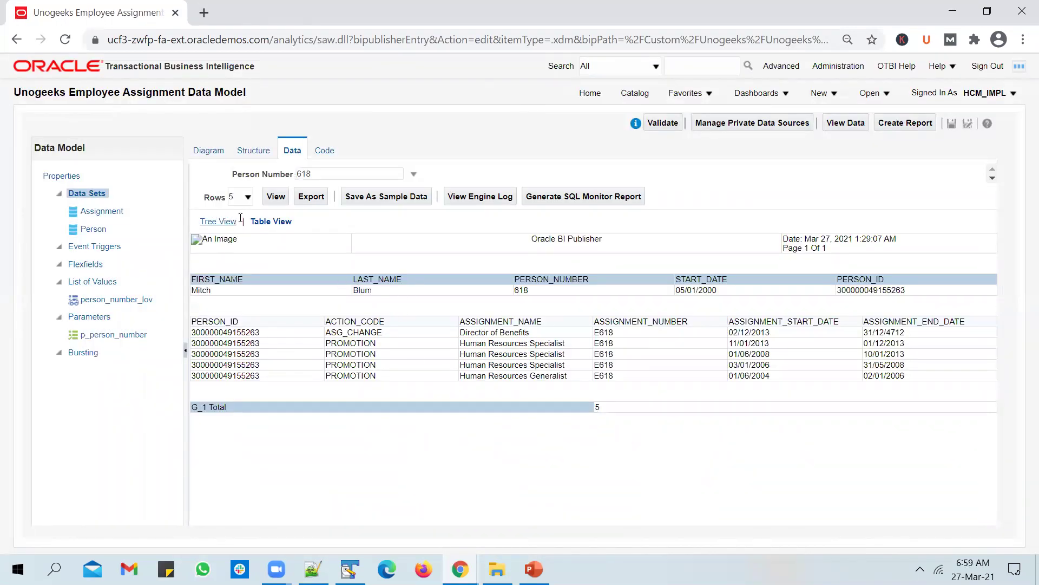
click(248, 196)
click(238, 244)
click(275, 196)
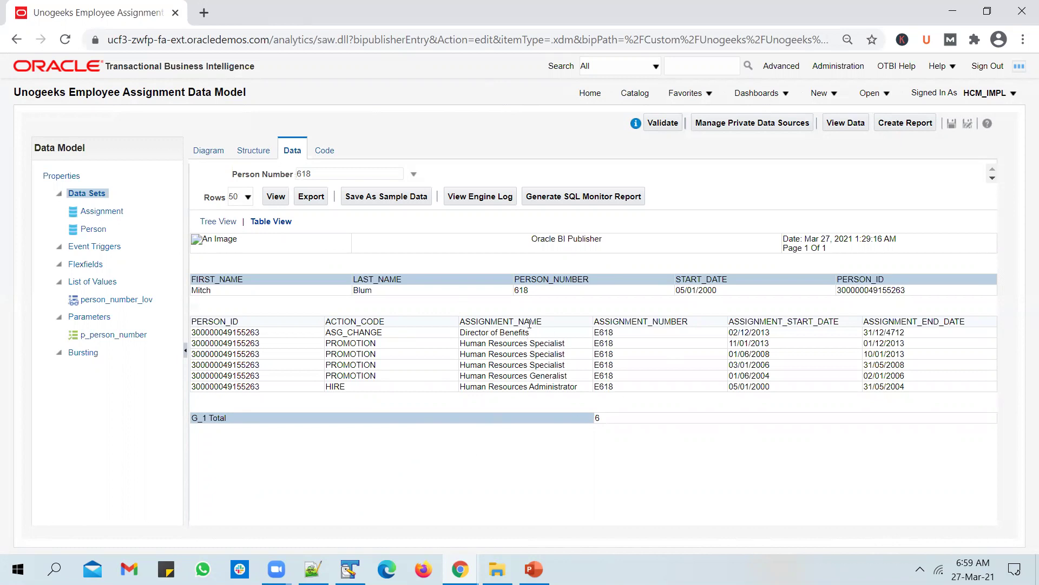
Switch to the PowerPoint deck and review the report use case on slide 2.
key(alt+Tab)
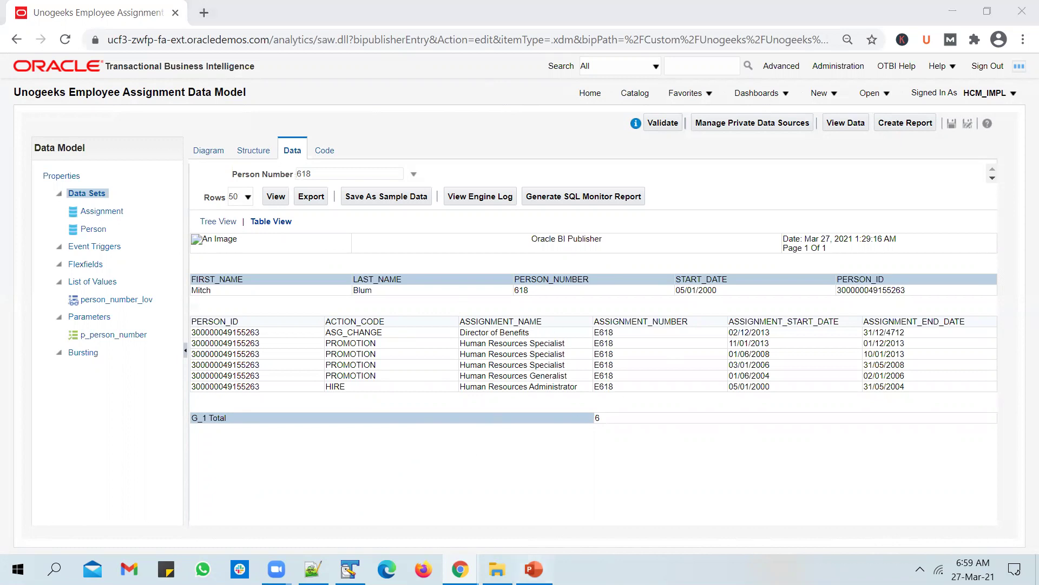
key(Page_Up)
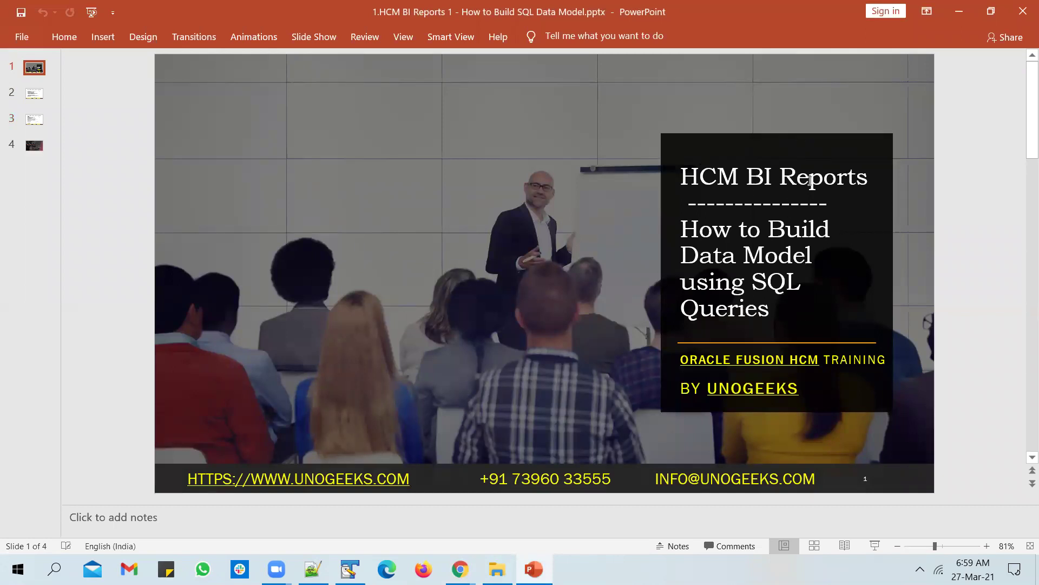
key(Page_Down)
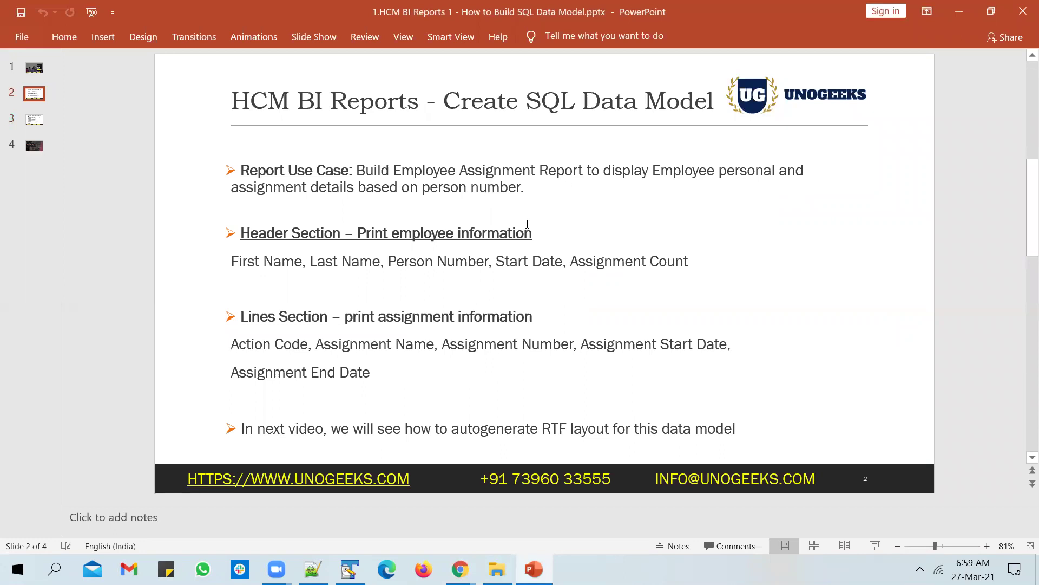
Return to the data model in the browser, save it and export the previewed data as XML.
key(alt+Tab)
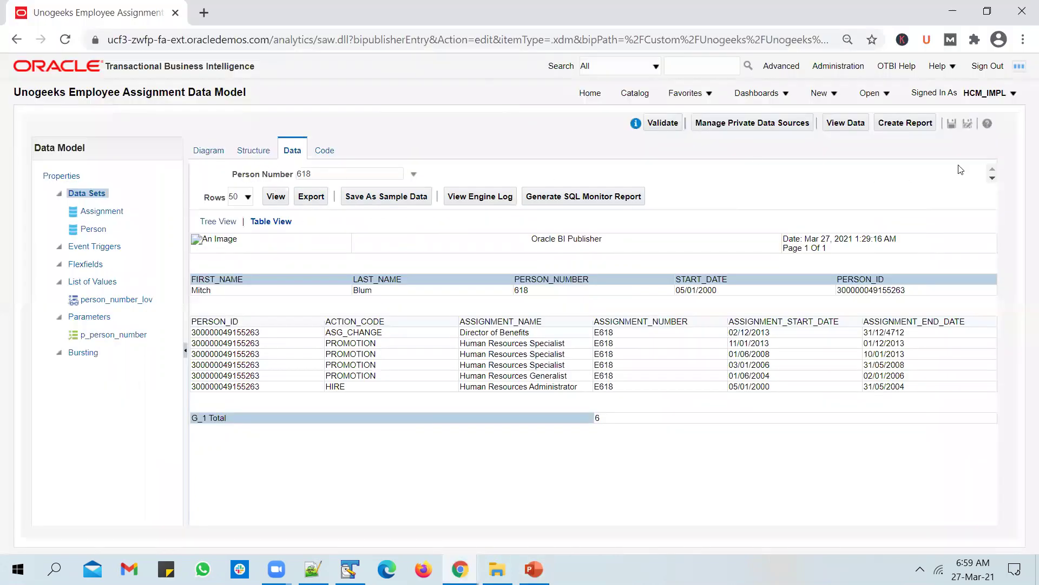
click(952, 123)
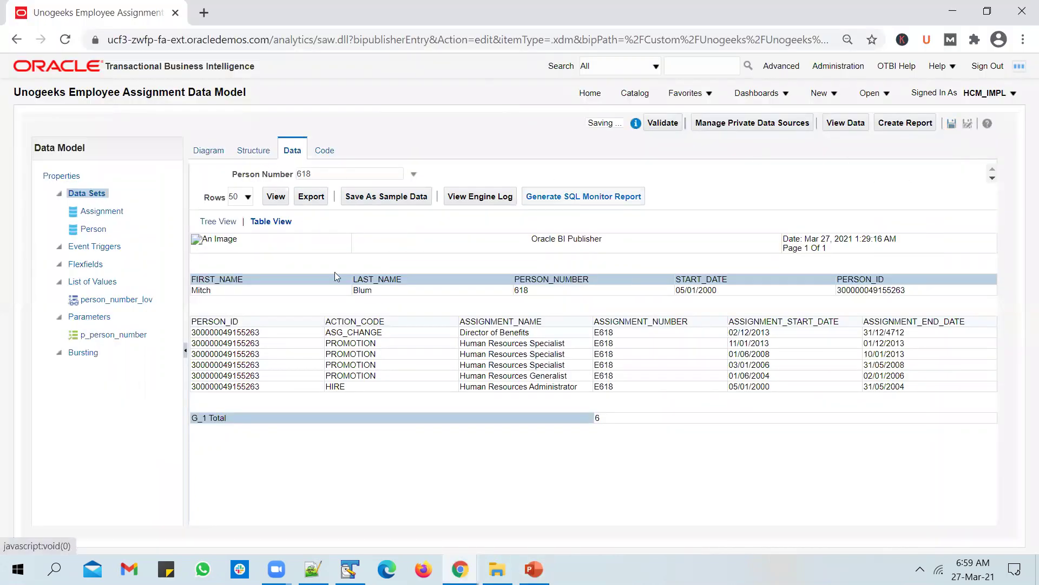
click(312, 198)
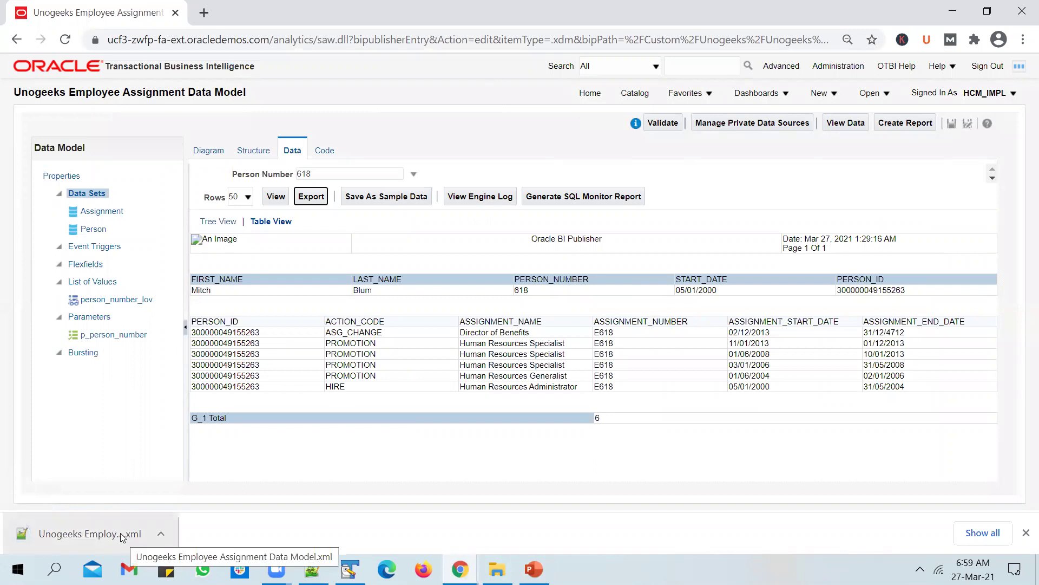
Open the exported Unogeeks Employee Assignment Data Model.xml in Notepad++, pretty-print it with indentation and save it.
click(122, 537)
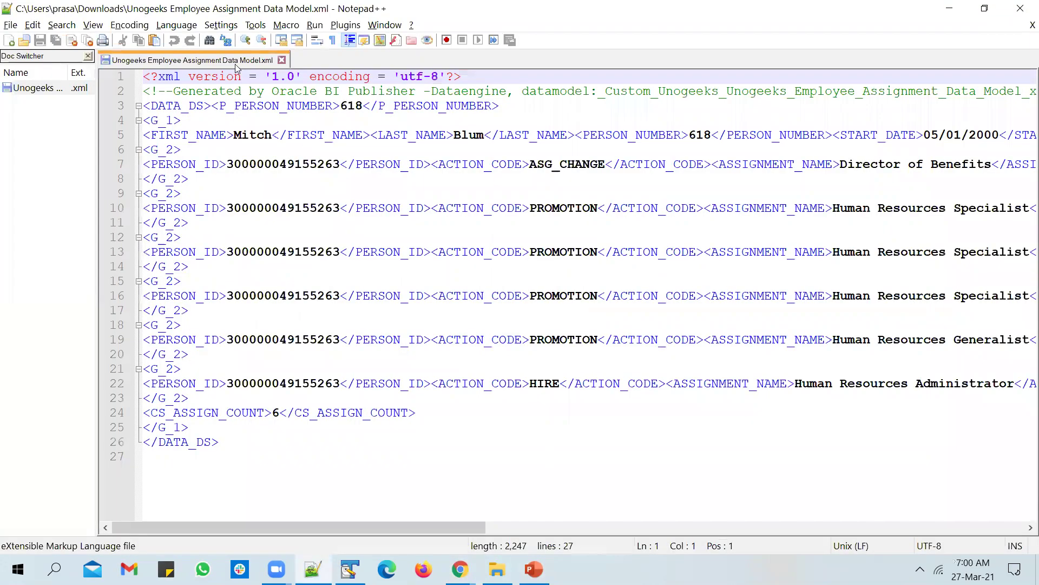
click(323, 281)
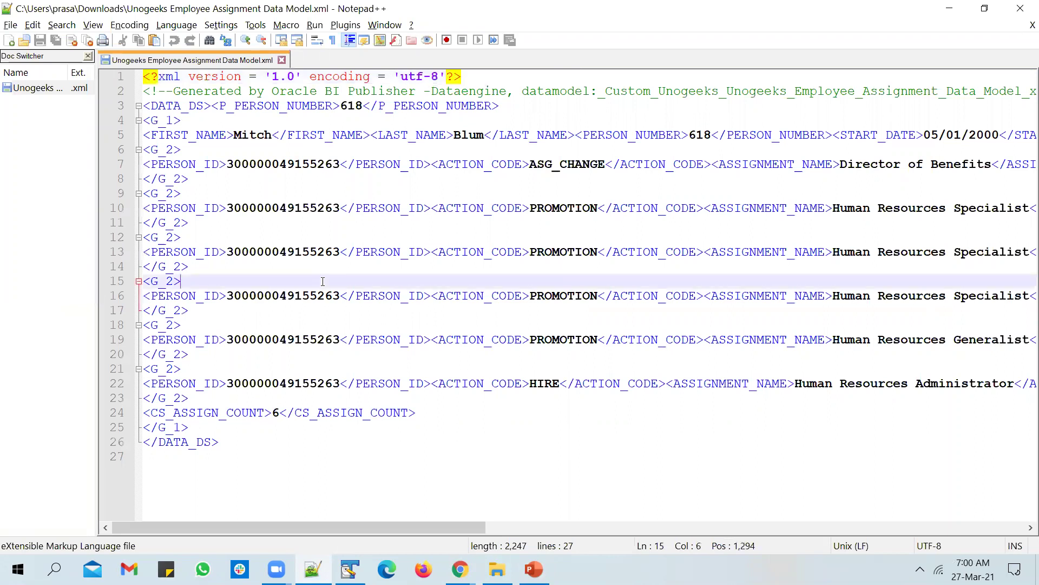
key(ctrl+a)
key(ctrl+alt+shift+b)
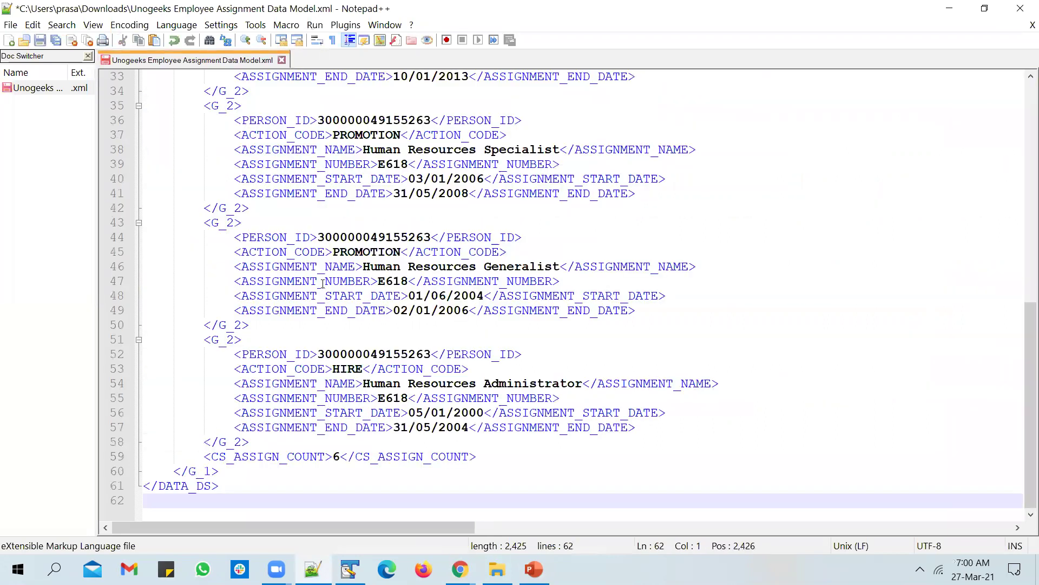
scroll(322, 283, up, 11)
key(ctrl+s)
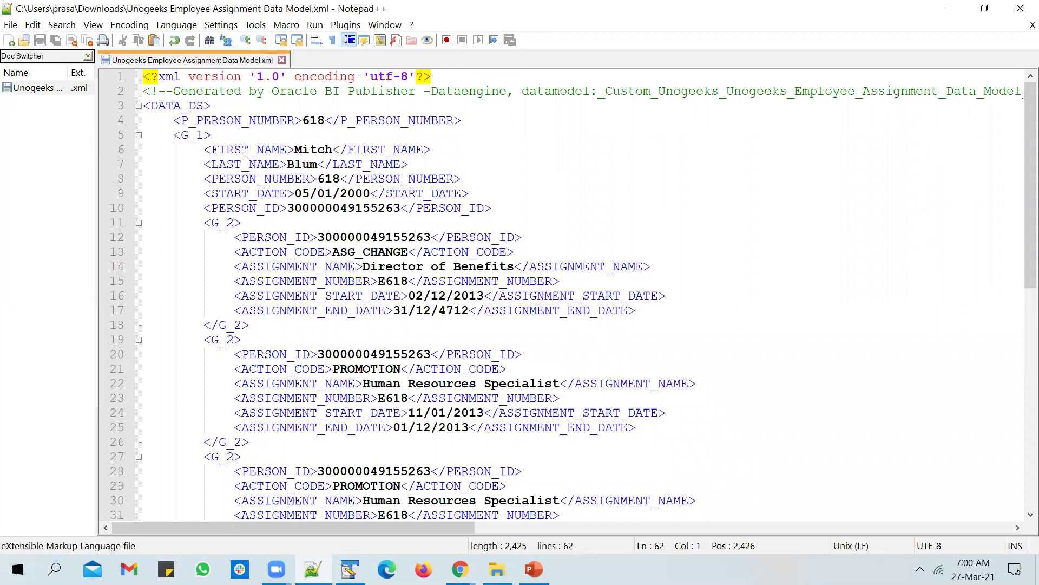
Examine the G_1 group and the opening and closing FIRST_NAME tags in the formatted XML.
double_click(191, 134)
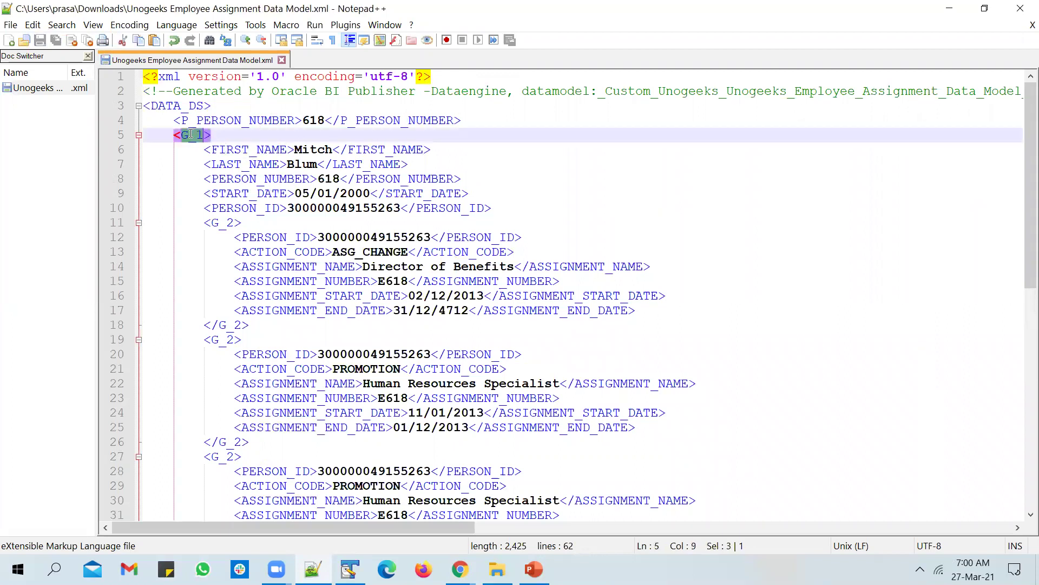
double_click(245, 151)
double_click(385, 149)
click(264, 151)
click(391, 145)
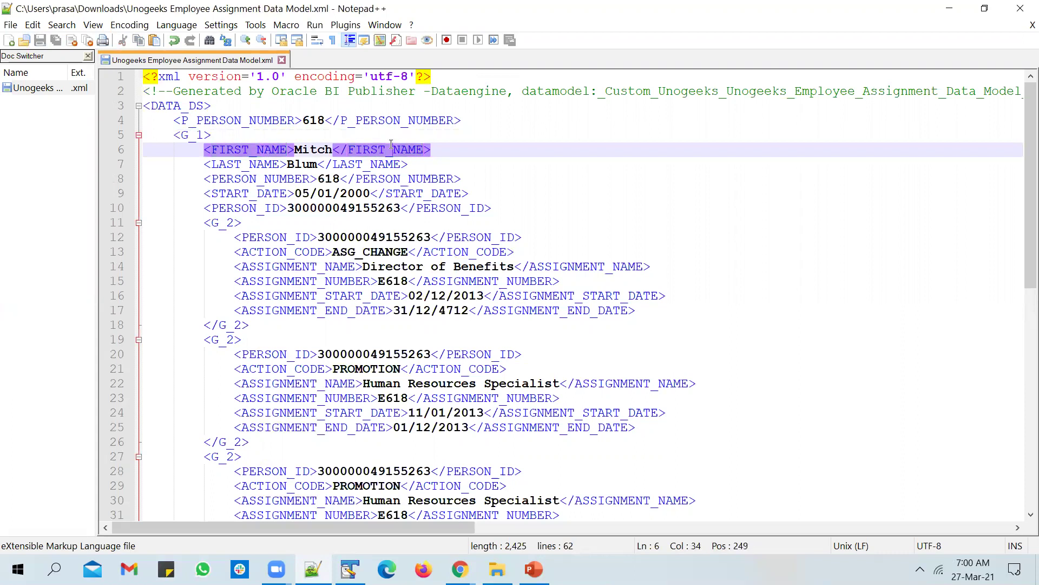
click(528, 168)
drag(348, 150, 343, 152)
click(267, 151)
key(Right)
key(Right)
key(Right)
key(Right)
key(Right)
key(Right)
key(Right)
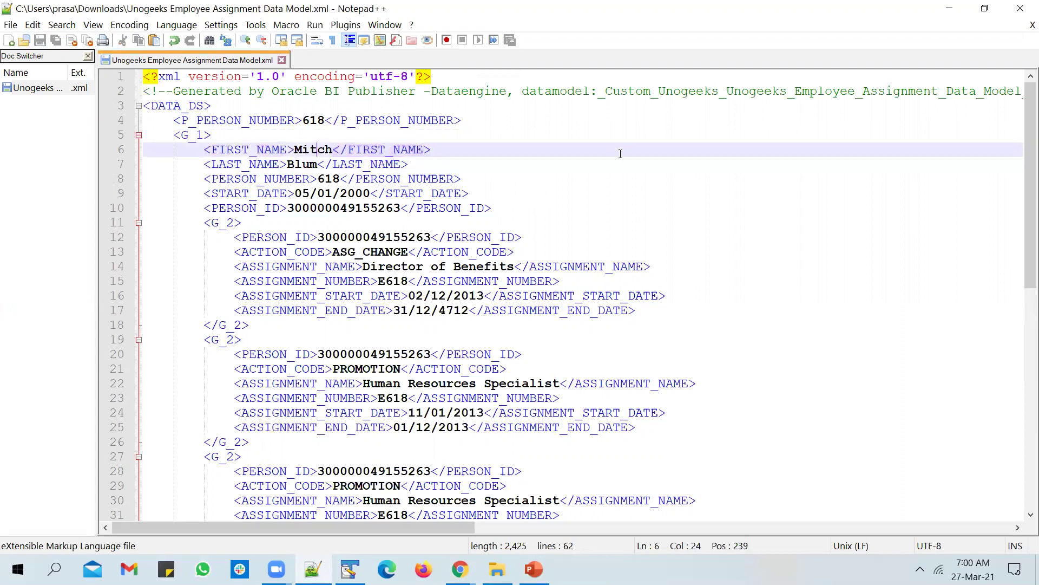
Compare the XML groups with the data model's Table View, and return to the report use case slide in PowerPoint.
key(alt+Tab)
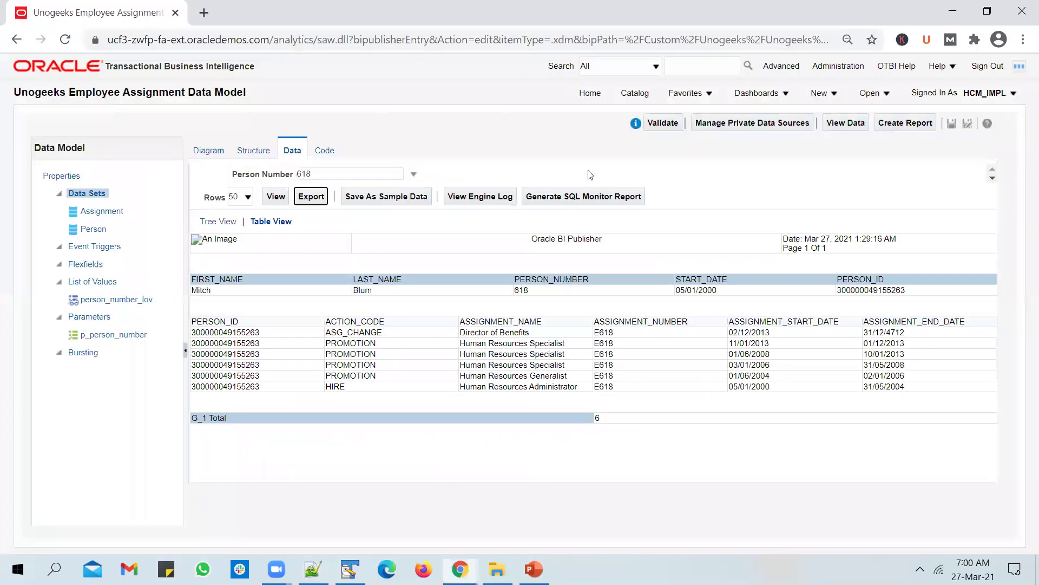
key(alt+Tab)
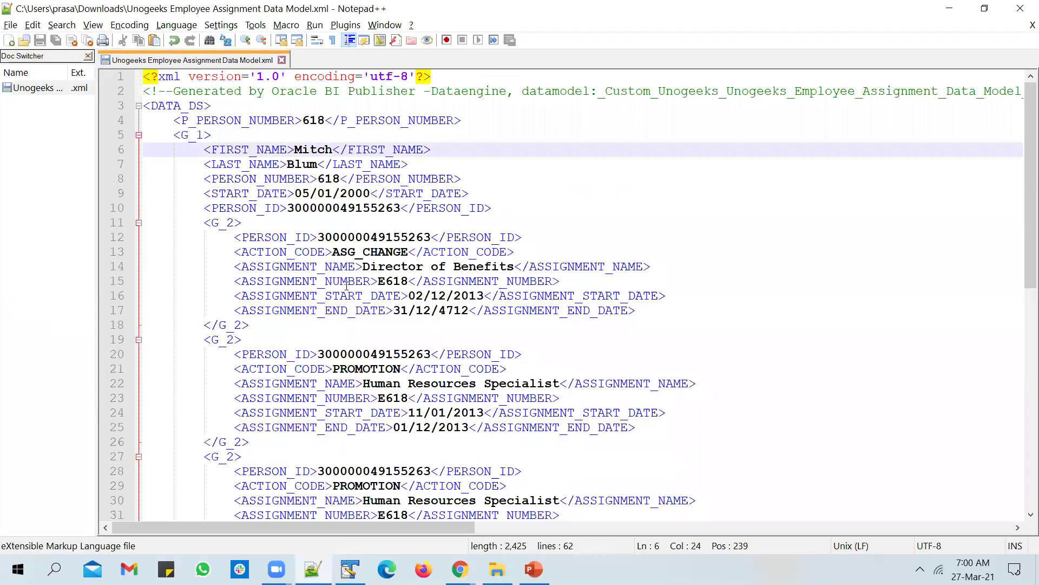
key(alt+Tab)
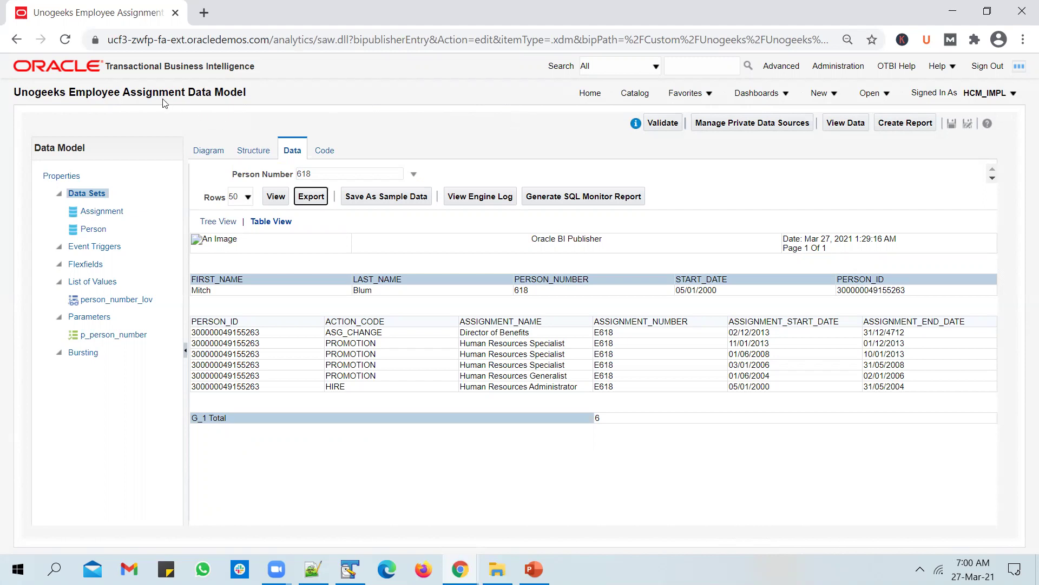
key(alt+Tab)
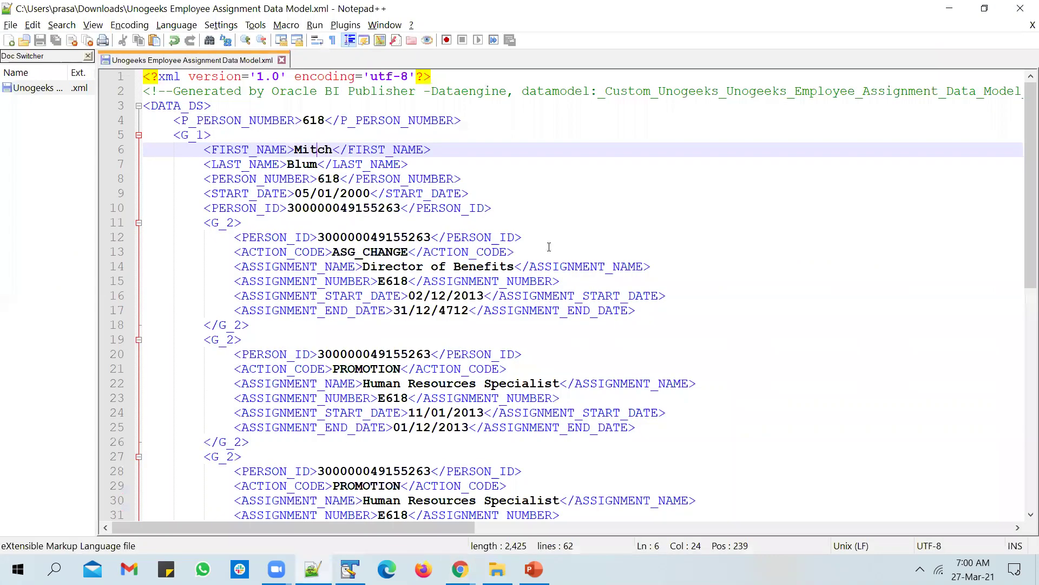
scroll(398, 407, down, 4)
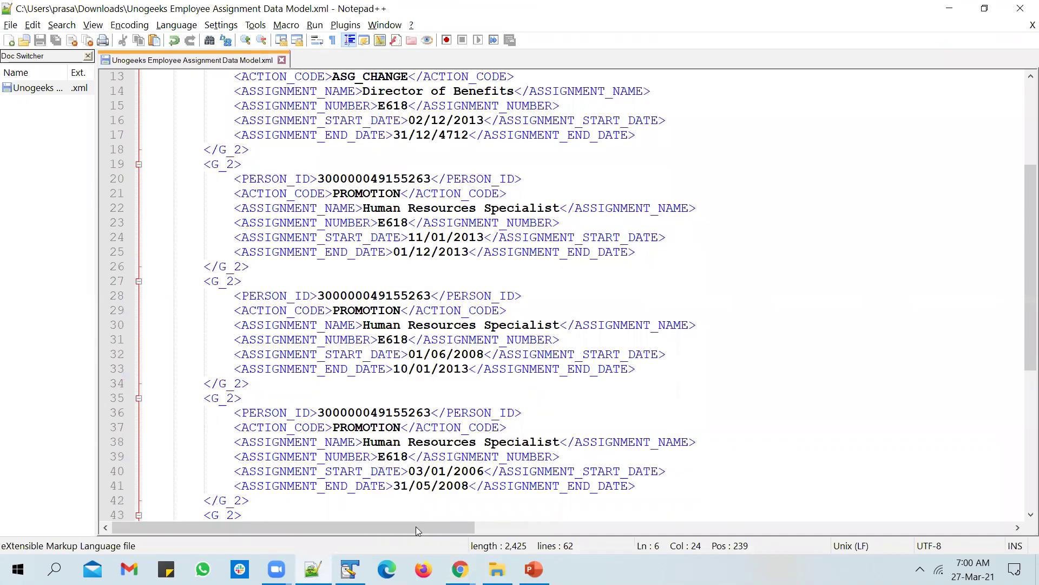
scroll(416, 350, up, 1)
scroll(406, 270, up, 3)
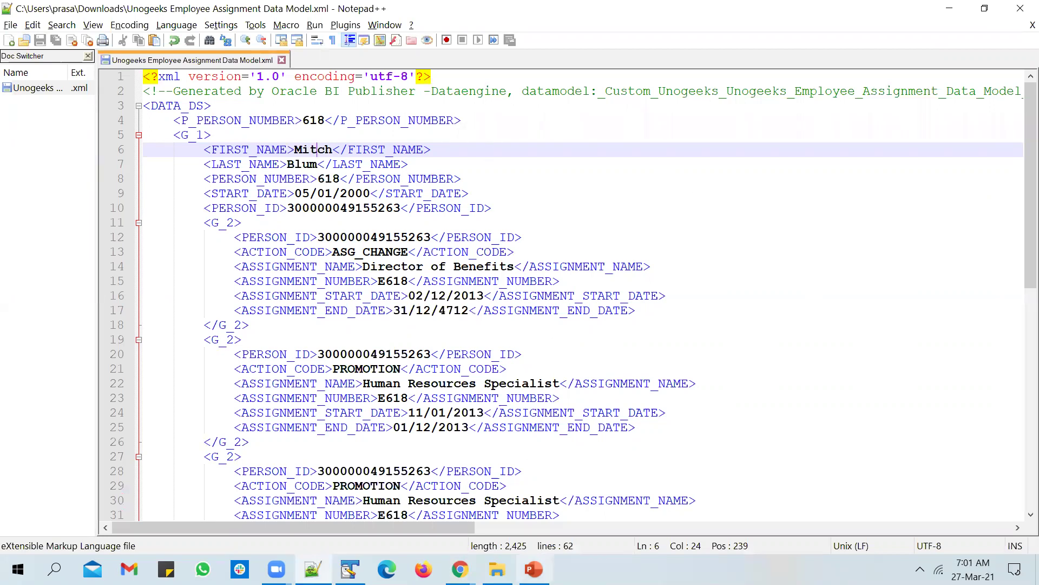
click(533, 568)
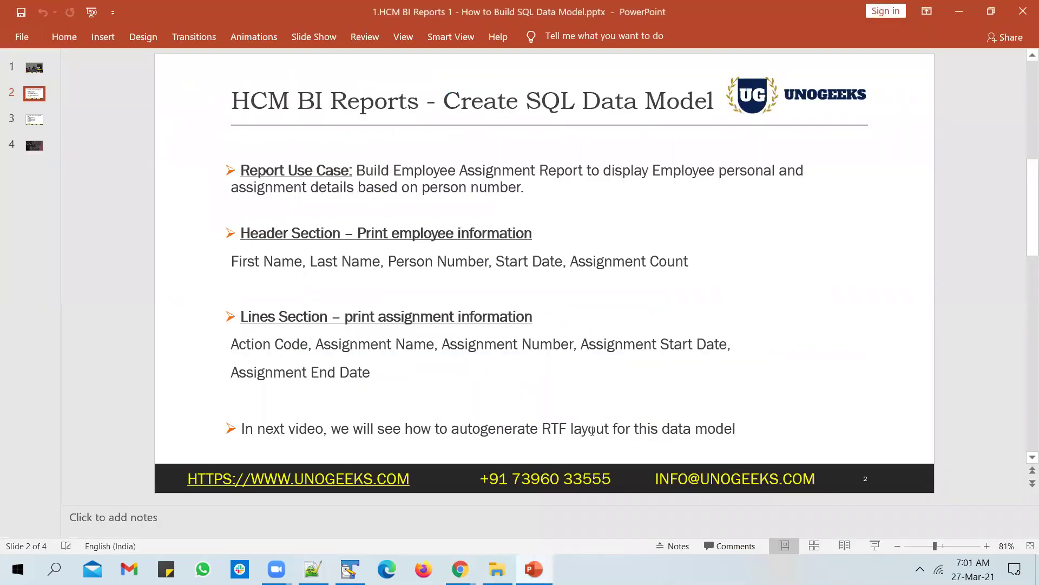